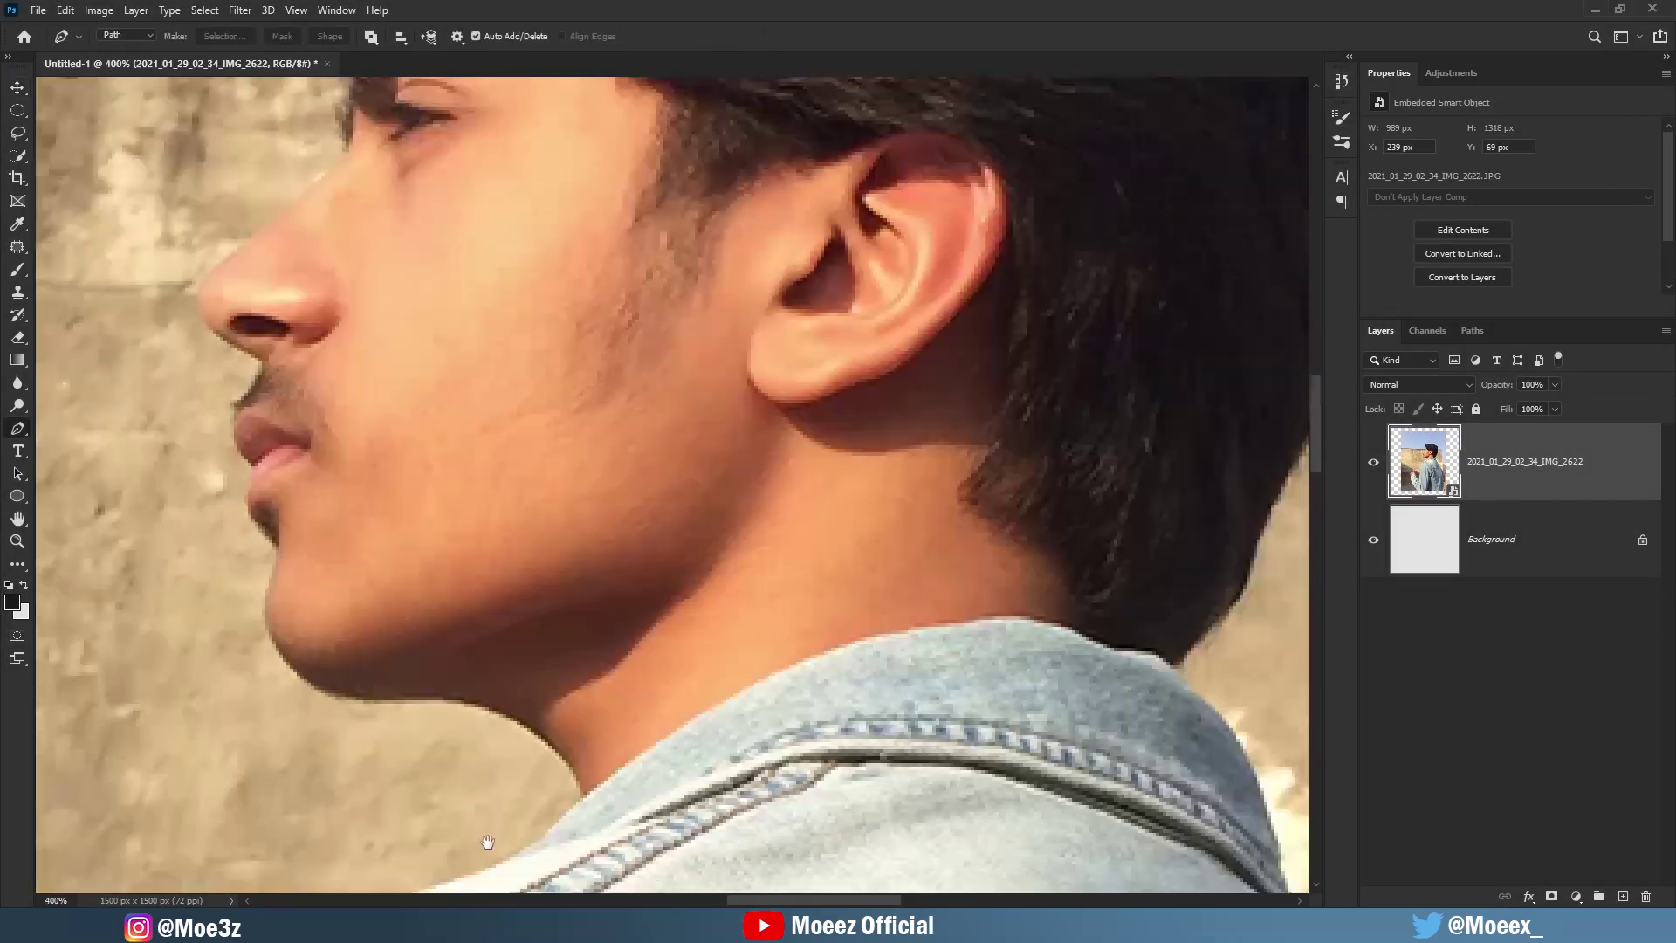
# Trace the pen path down the back of the hair and along the jacket's back and side.
pyautogui.moveTo(487, 843); pyautogui.dragTo(805, 423)
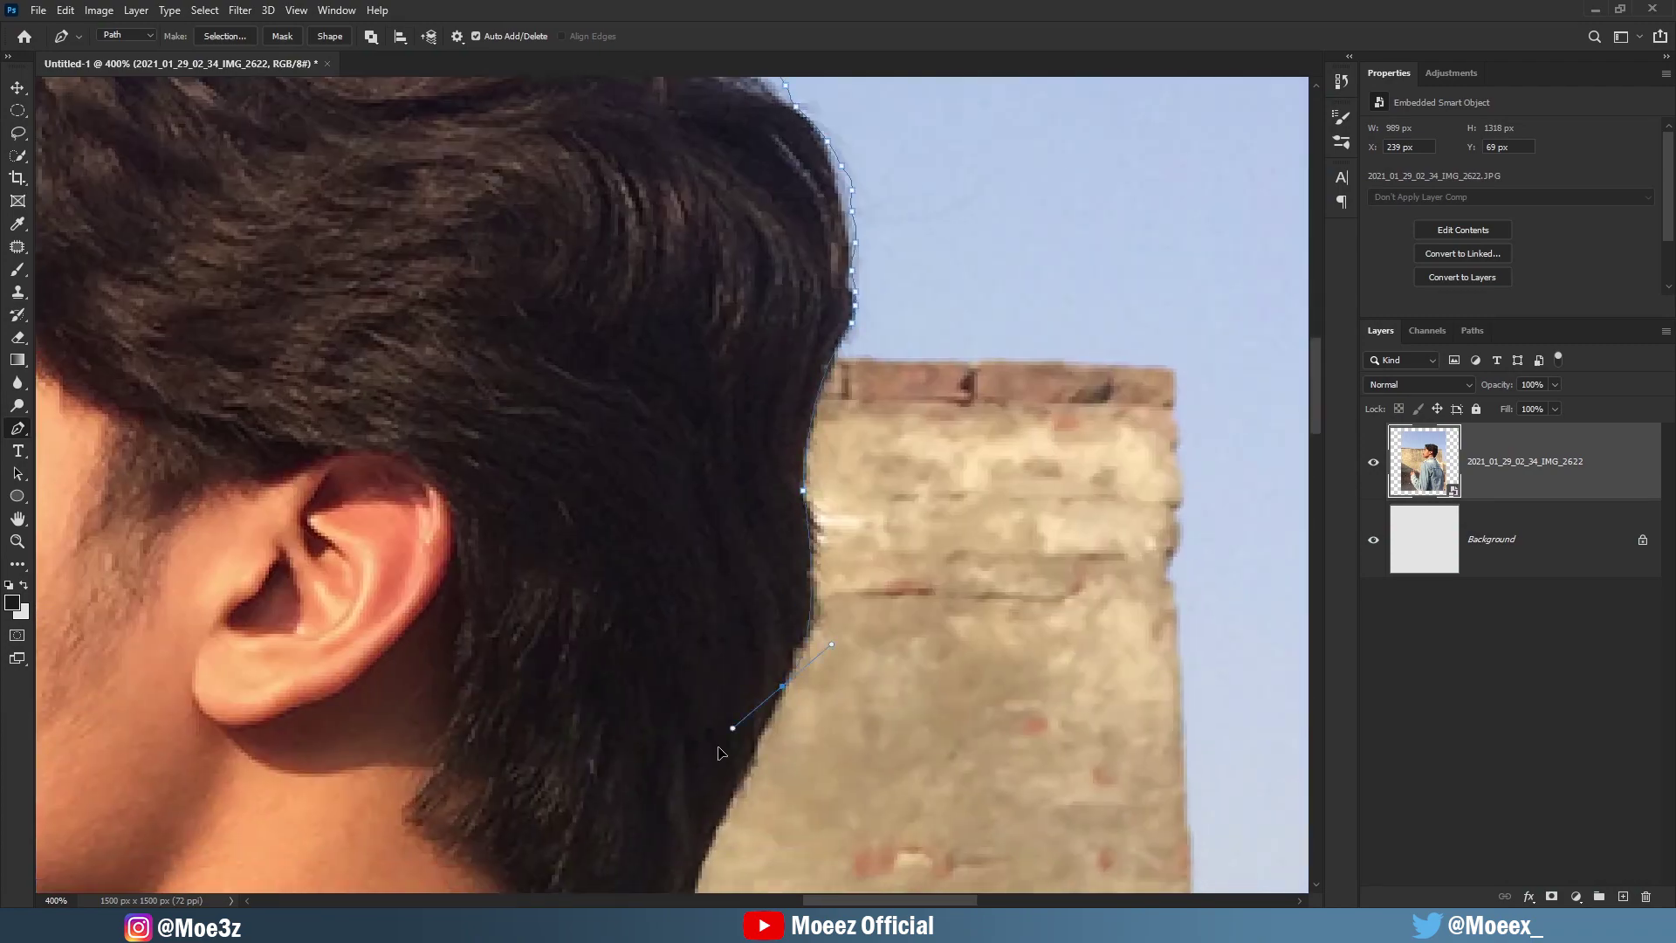
pyautogui.click(783, 688)
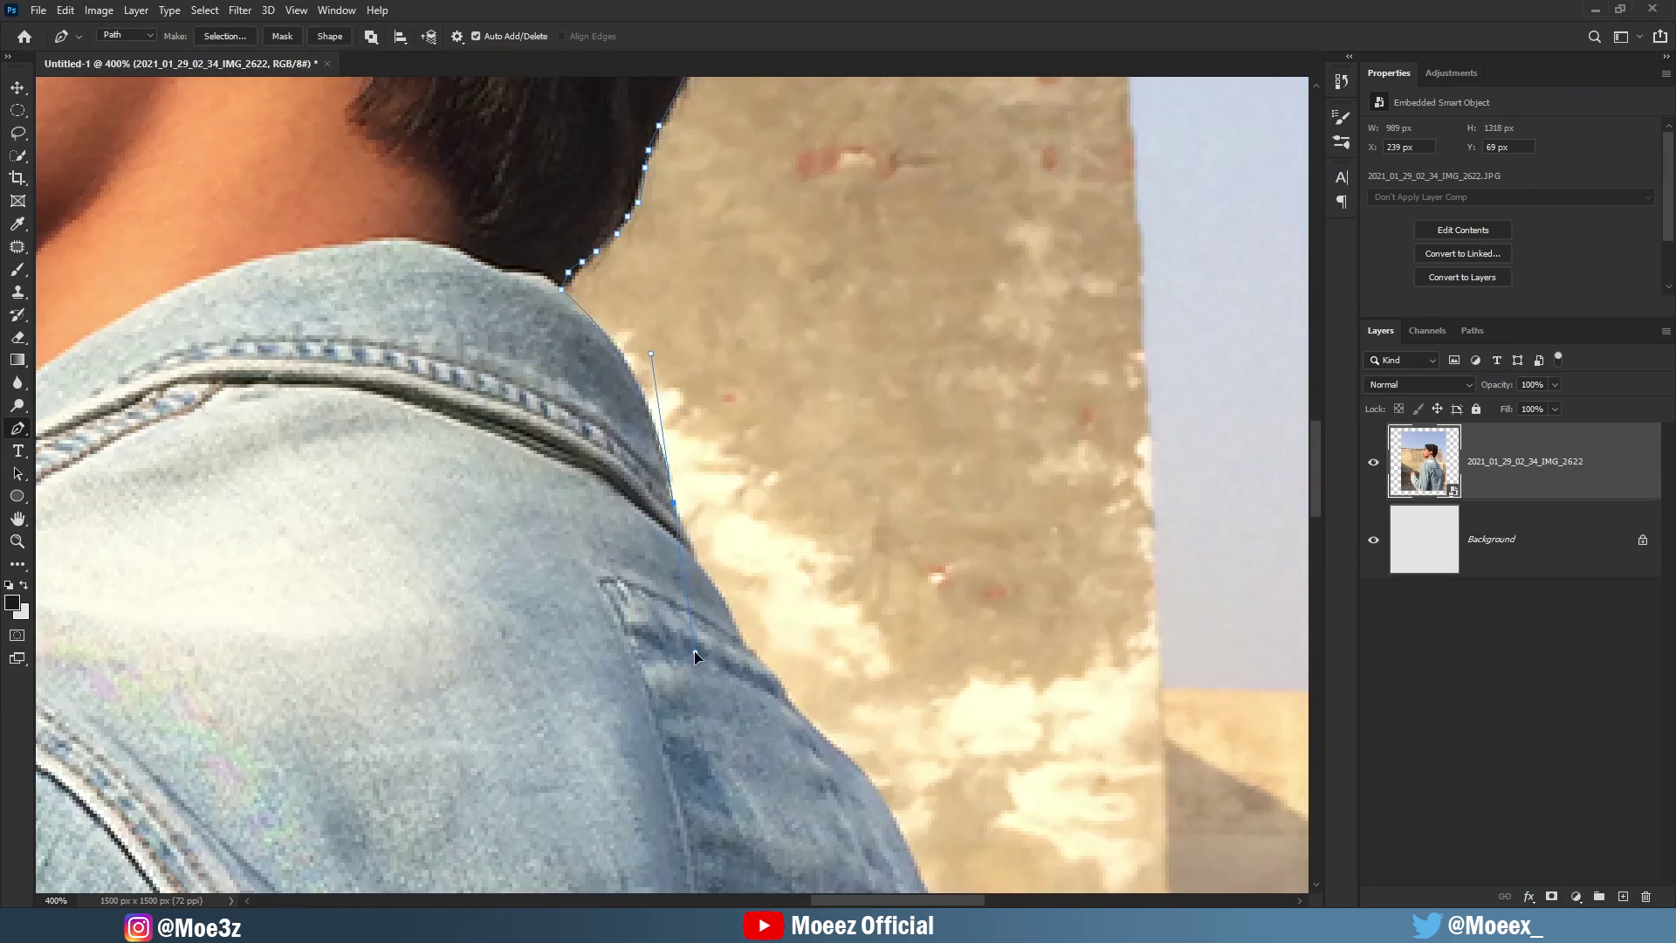
pyautogui.moveTo(673, 524); pyautogui.dragTo(688, 332)
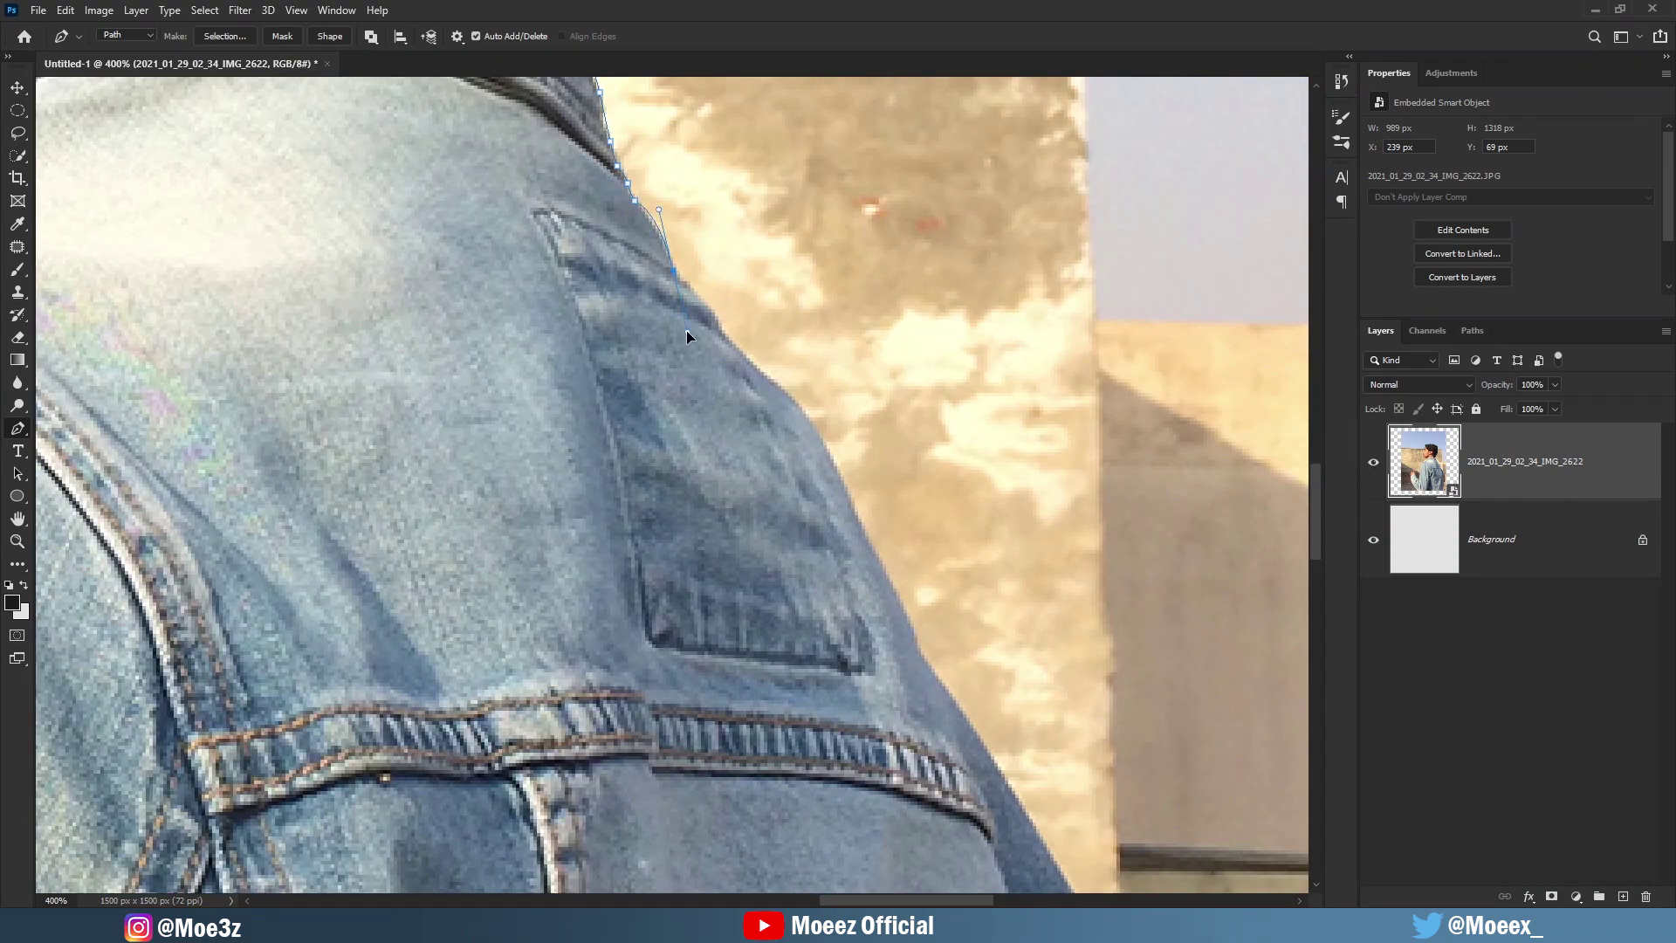
pyautogui.click(794, 403)
pyautogui.moveTo(794, 404); pyautogui.dragTo(733, 211)
pyautogui.click(768, 253)
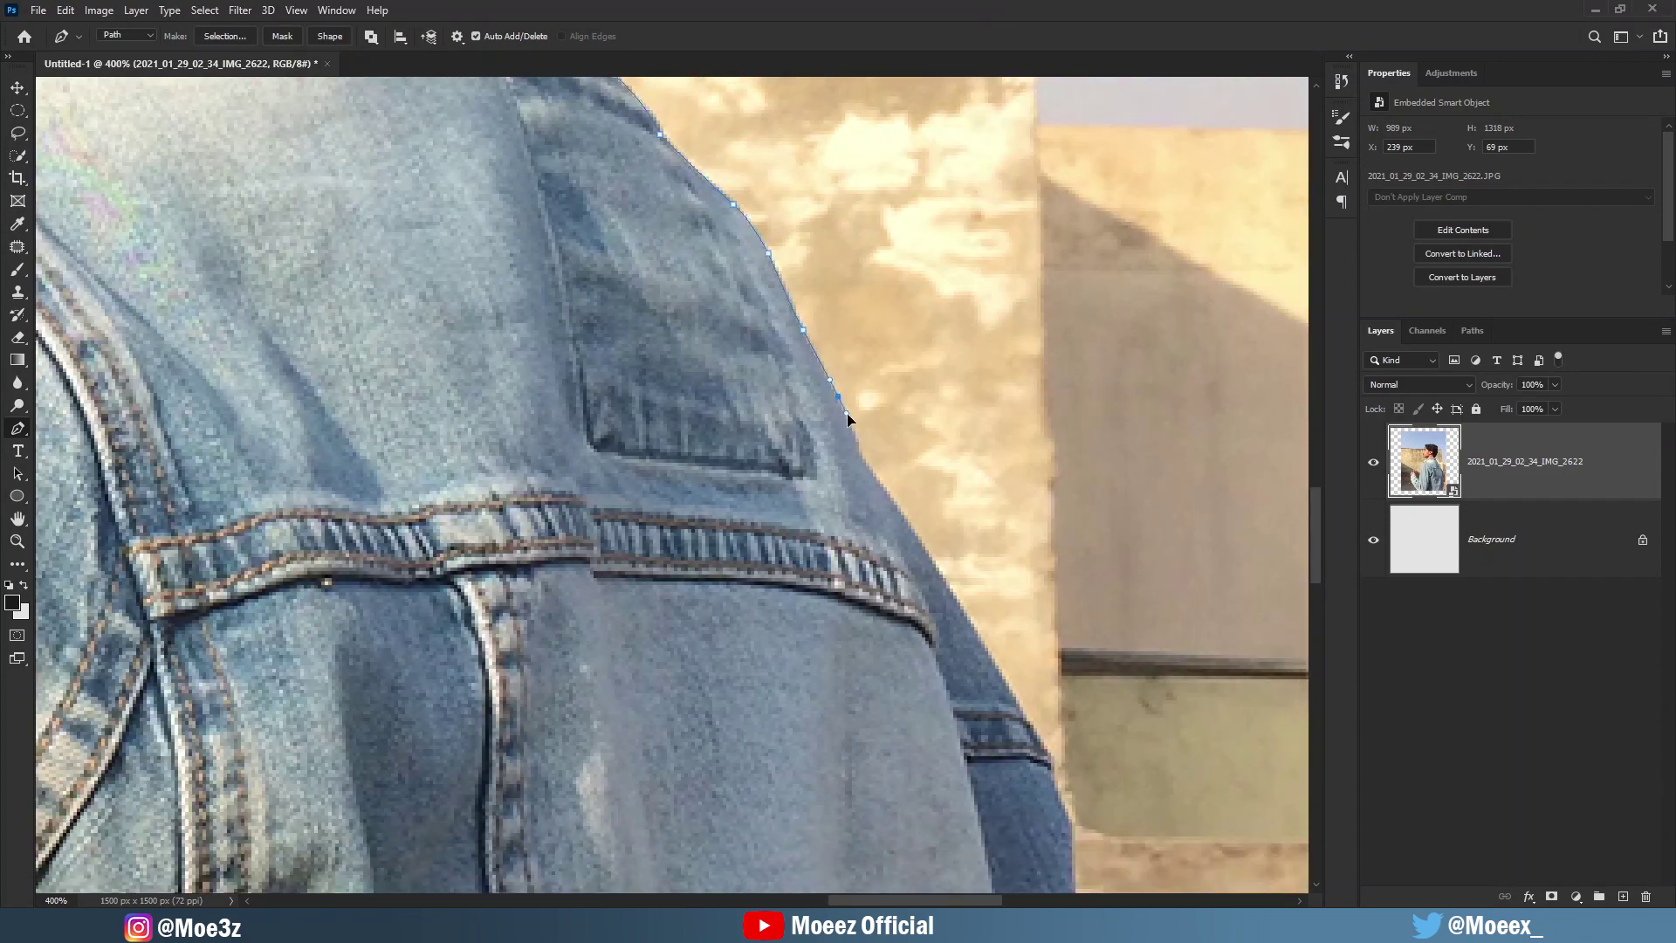
pyautogui.moveTo(862, 467); pyautogui.dragTo(722, 345)
pyautogui.moveTo(821, 475); pyautogui.dragTo(835, 511)
pyautogui.moveTo(923, 668); pyautogui.dragTo(913, 328)
pyautogui.click(922, 413)
pyautogui.click(930, 473)
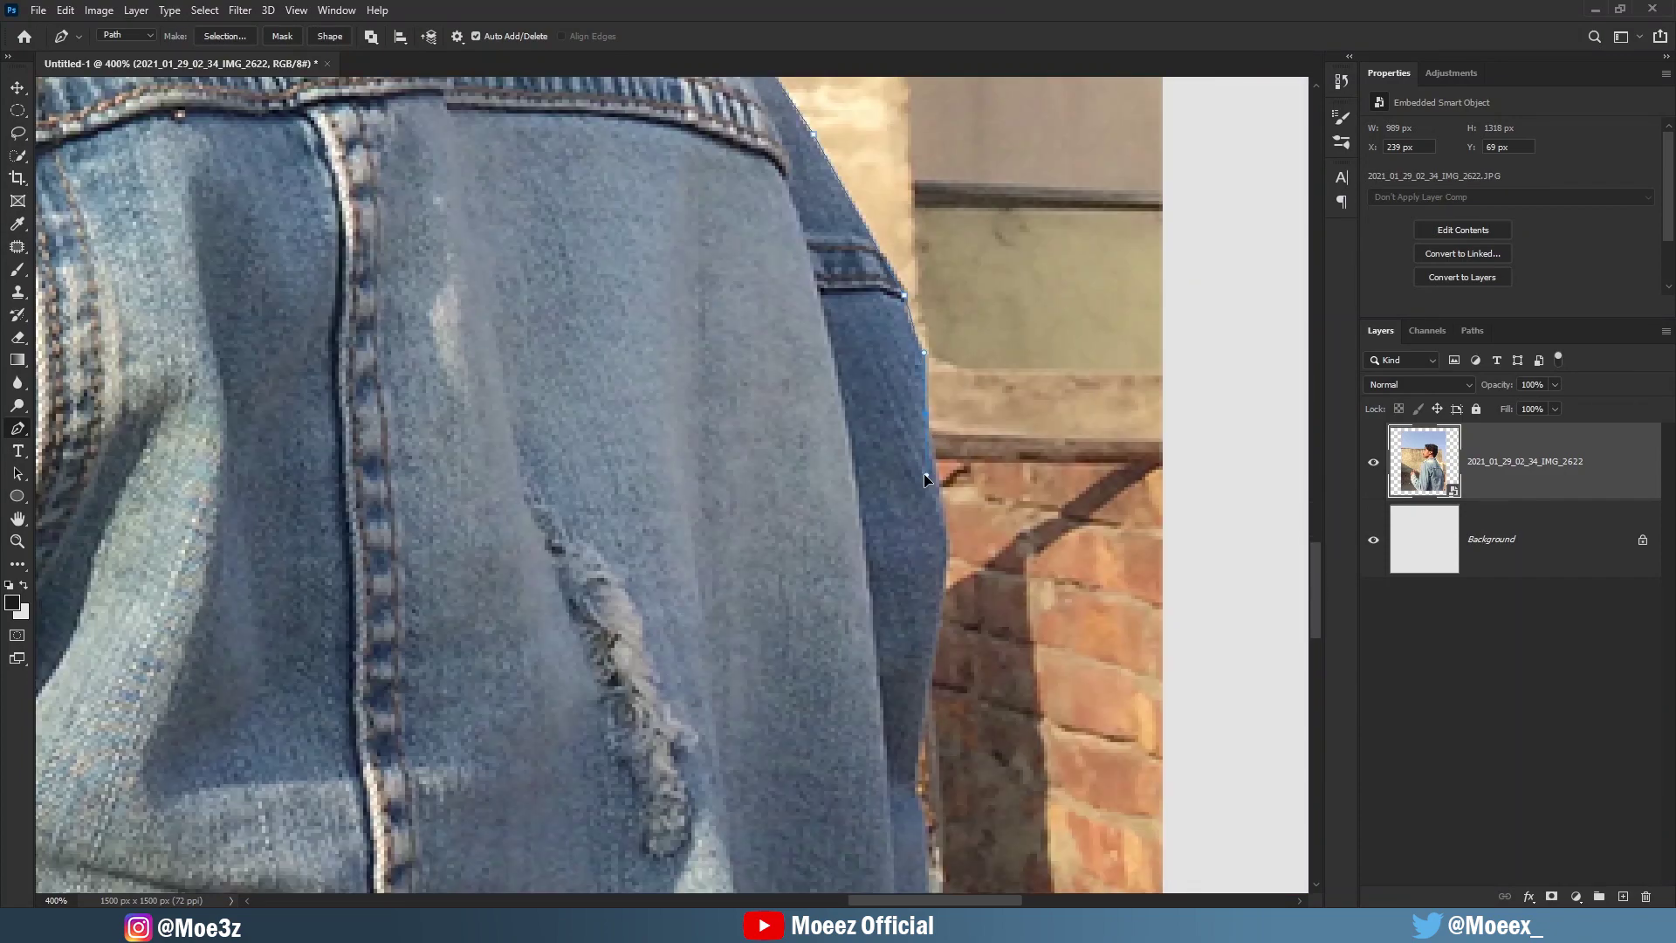
pyautogui.moveTo(954, 560); pyautogui.dragTo(934, 412)
# Continue the path along the jeans' outer edge and across the photo's bottom edge.
pyautogui.moveTo(902, 583); pyautogui.dragTo(926, 405)
pyautogui.click(914, 462)
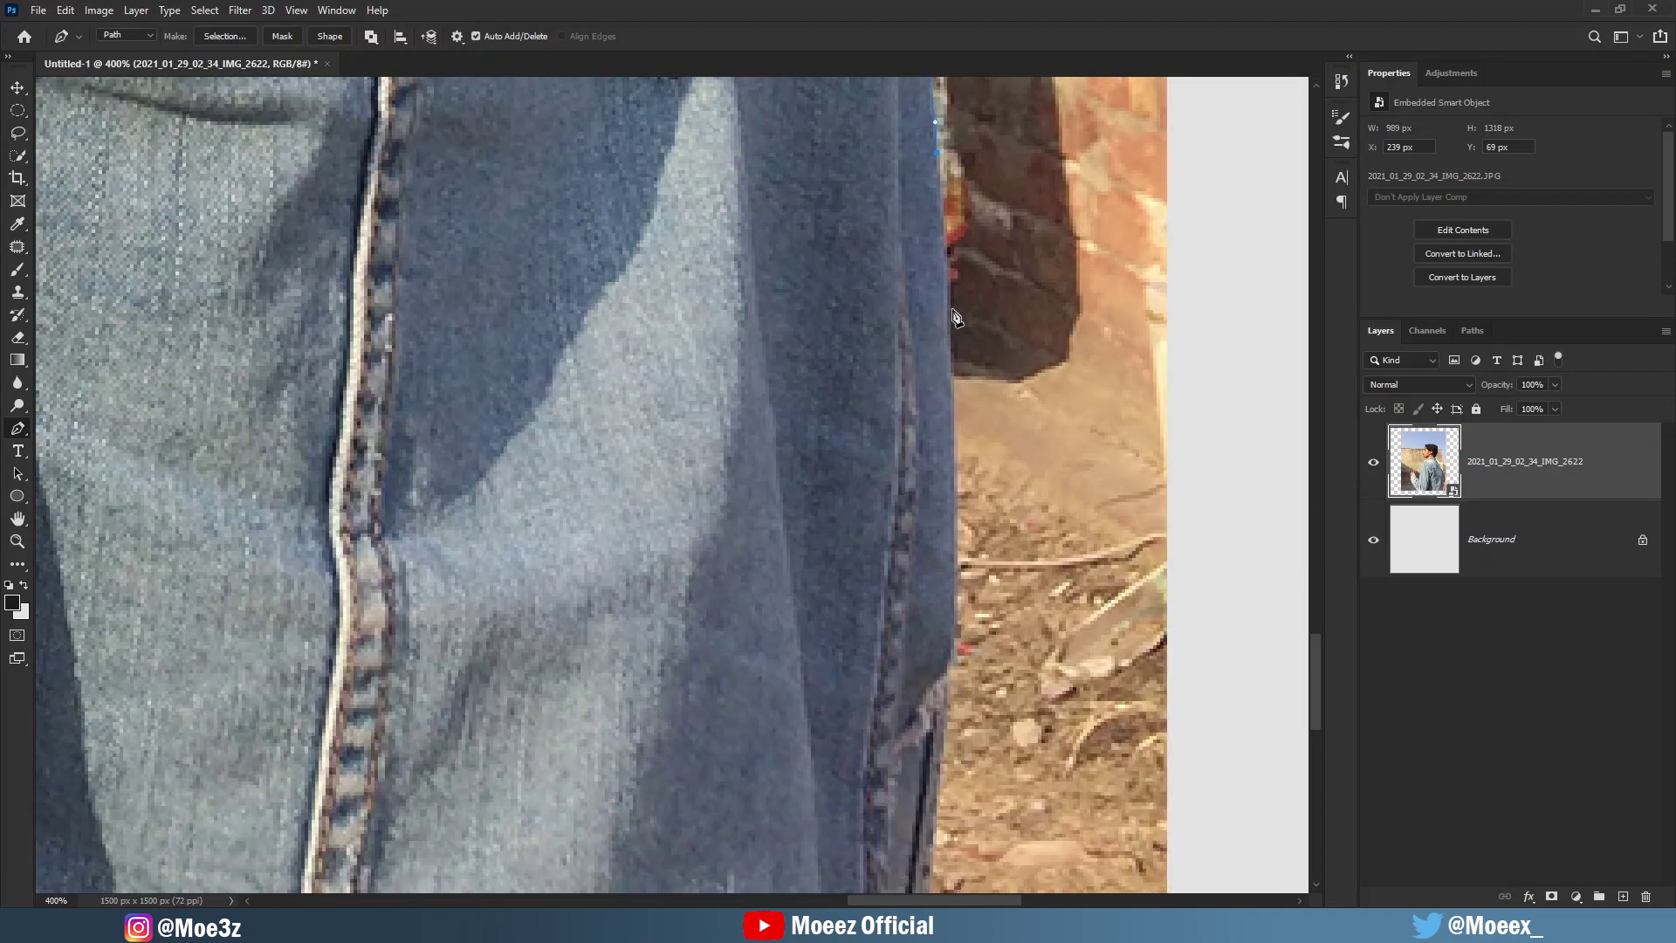
pyautogui.moveTo(914, 463); pyautogui.dragTo(957, 352)
pyautogui.moveTo(951, 552); pyautogui.dragTo(987, 238)
pyautogui.click(972, 410)
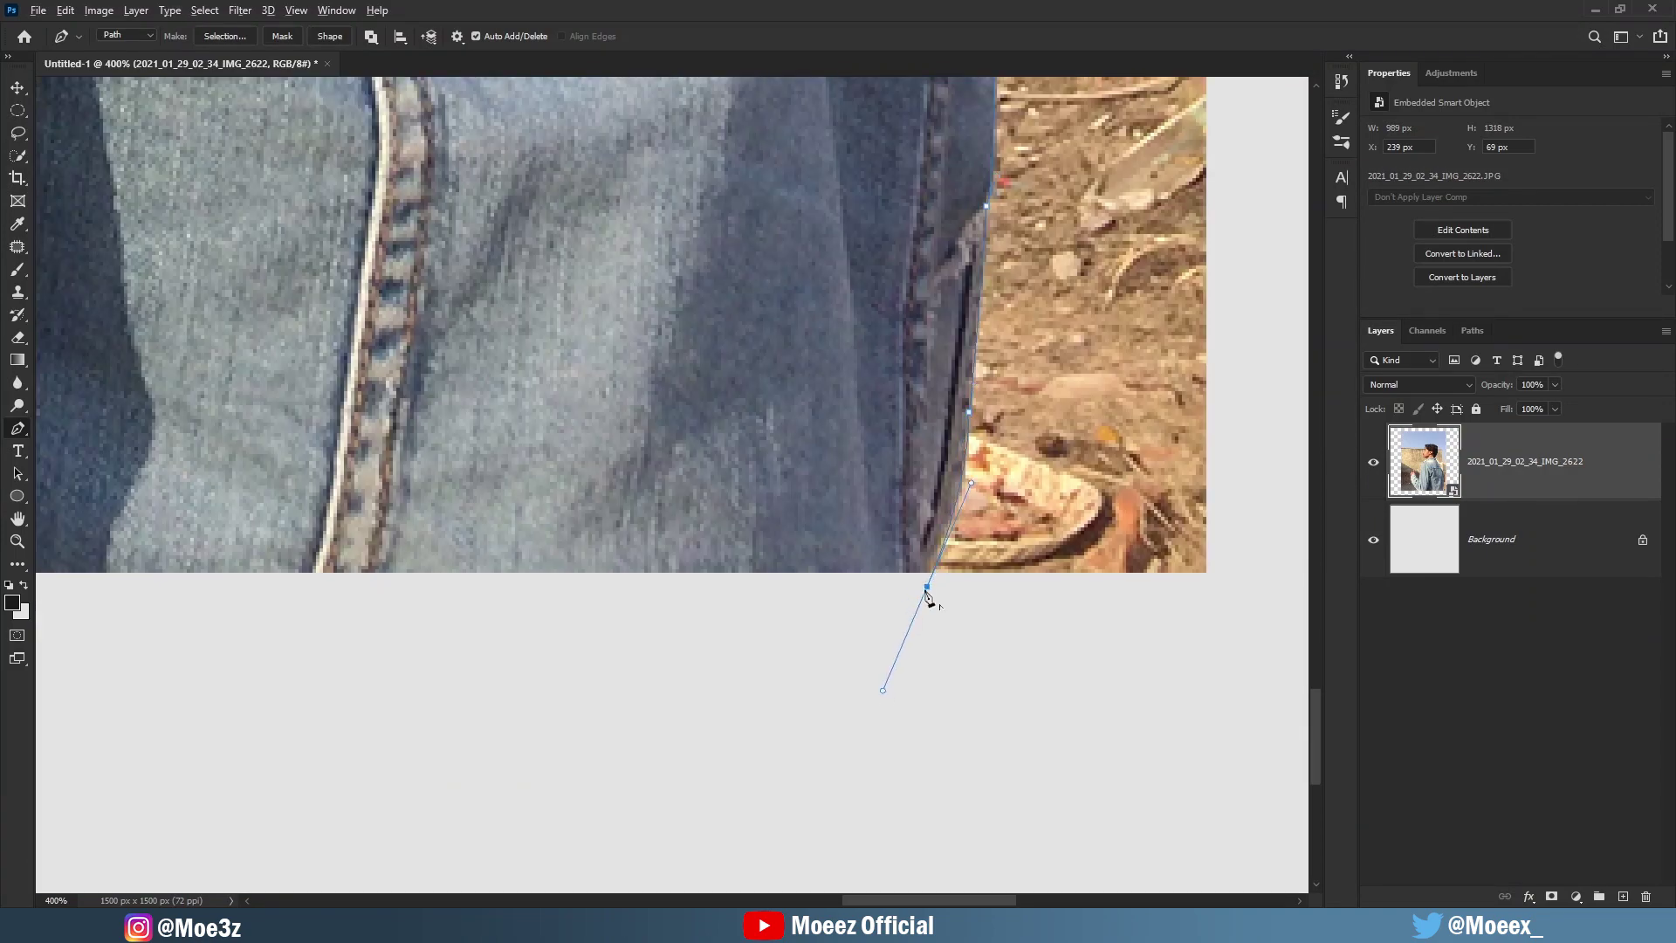
pyautogui.moveTo(930, 599); pyautogui.dragTo(1293, 576)
pyautogui.click(515, 579)
# Trace up the jacket front, along the sleeve and around the hand.
pyautogui.moveTo(389, 413); pyautogui.dragTo(721, 559)
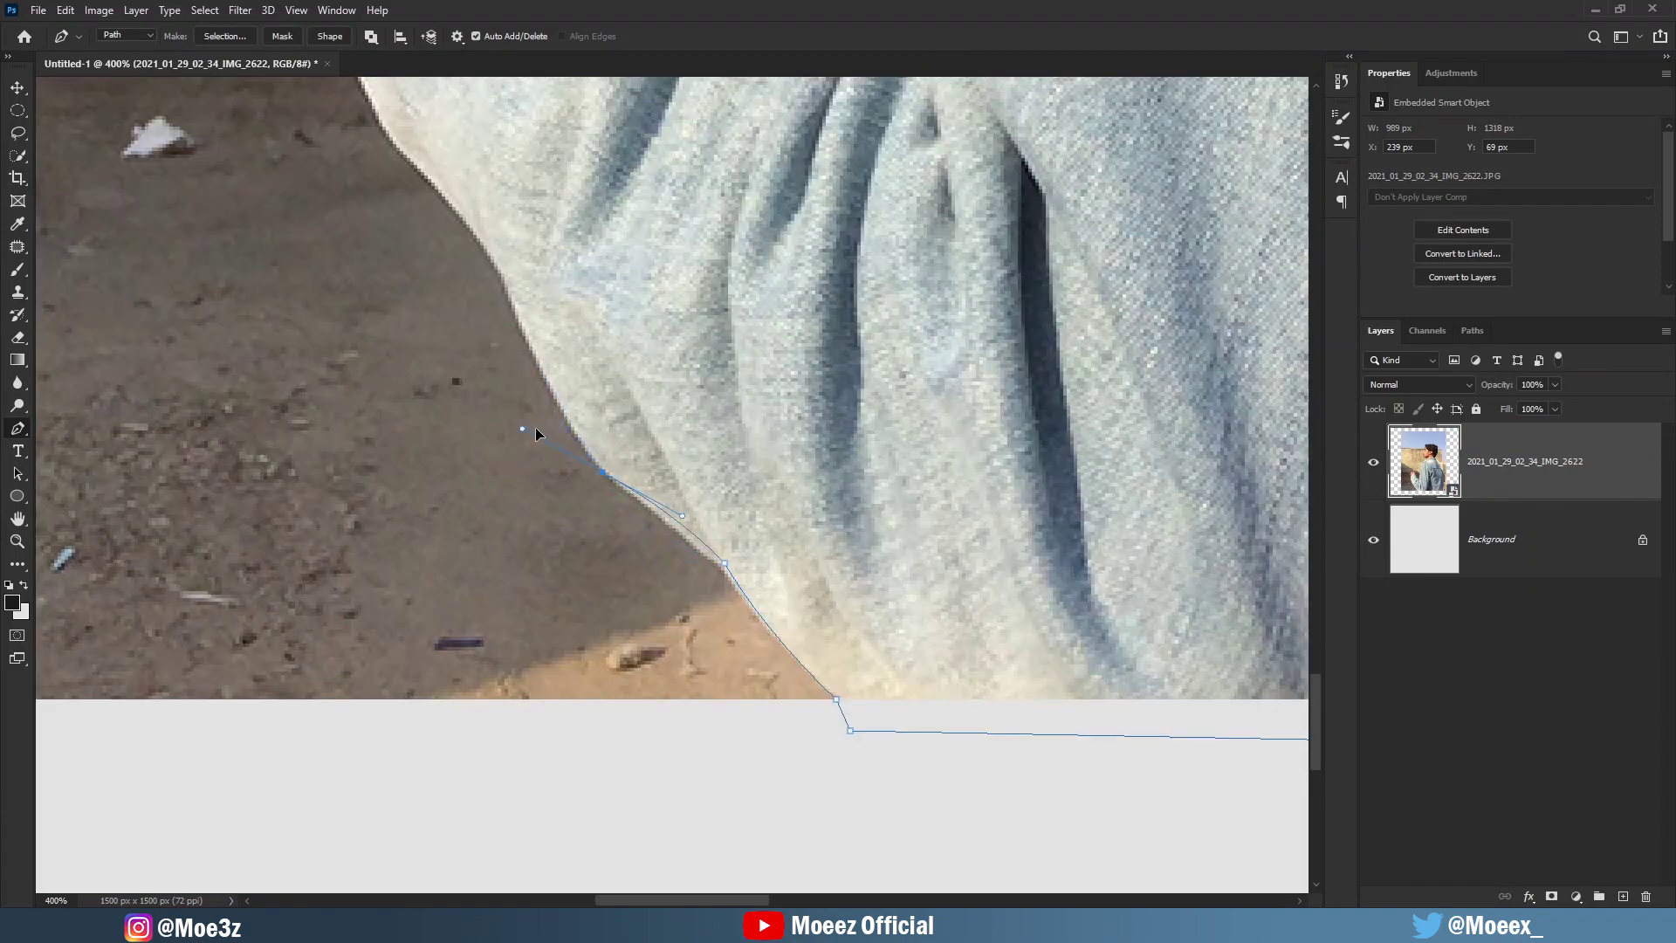
pyautogui.moveTo(519, 272); pyautogui.dragTo(659, 389)
pyautogui.moveTo(620, 288); pyautogui.dragTo(638, 423)
pyautogui.moveTo(628, 332); pyautogui.dragTo(646, 445)
pyautogui.moveTo(647, 458)
pyautogui.mouseDown()
pyautogui.moveTo(645, 374)
pyautogui.moveTo(740, 637)
pyautogui.mouseUp()
pyautogui.click(751, 583)
pyautogui.moveTo(779, 191)
pyautogui.mouseDown()
pyautogui.moveTo(801, 386)
pyautogui.moveTo(762, 509)
pyautogui.mouseUp()
pyautogui.click(726, 426)
pyautogui.moveTo(833, 385); pyautogui.dragTo(713, 429)
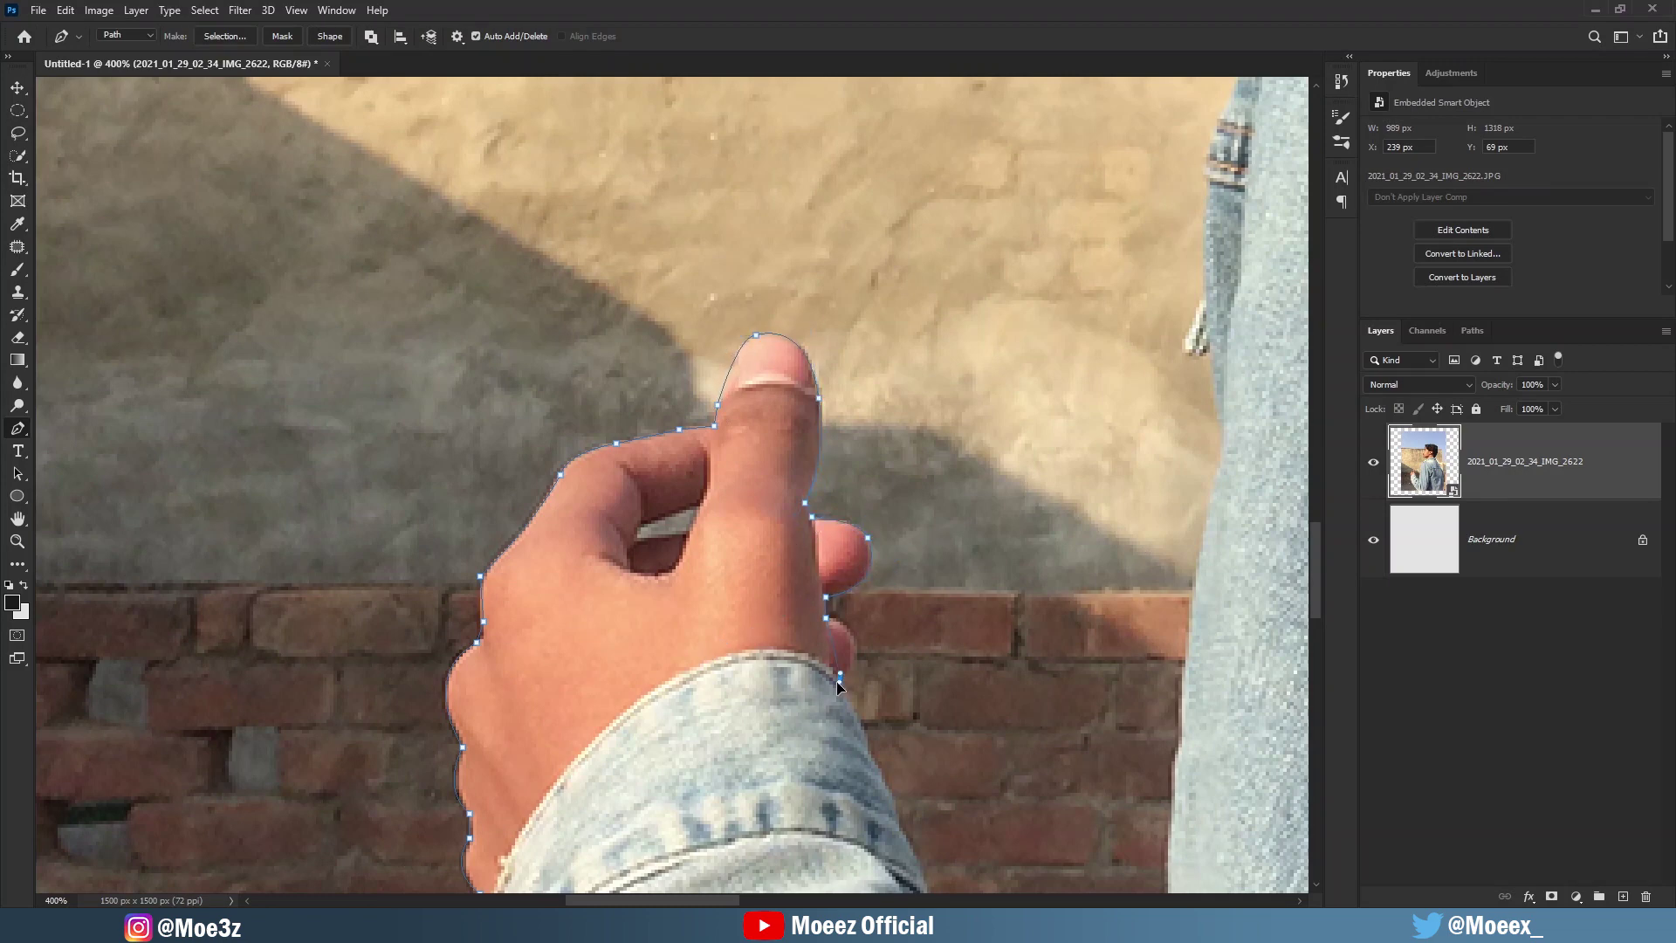
pyautogui.moveTo(902, 734); pyautogui.dragTo(751, 467)
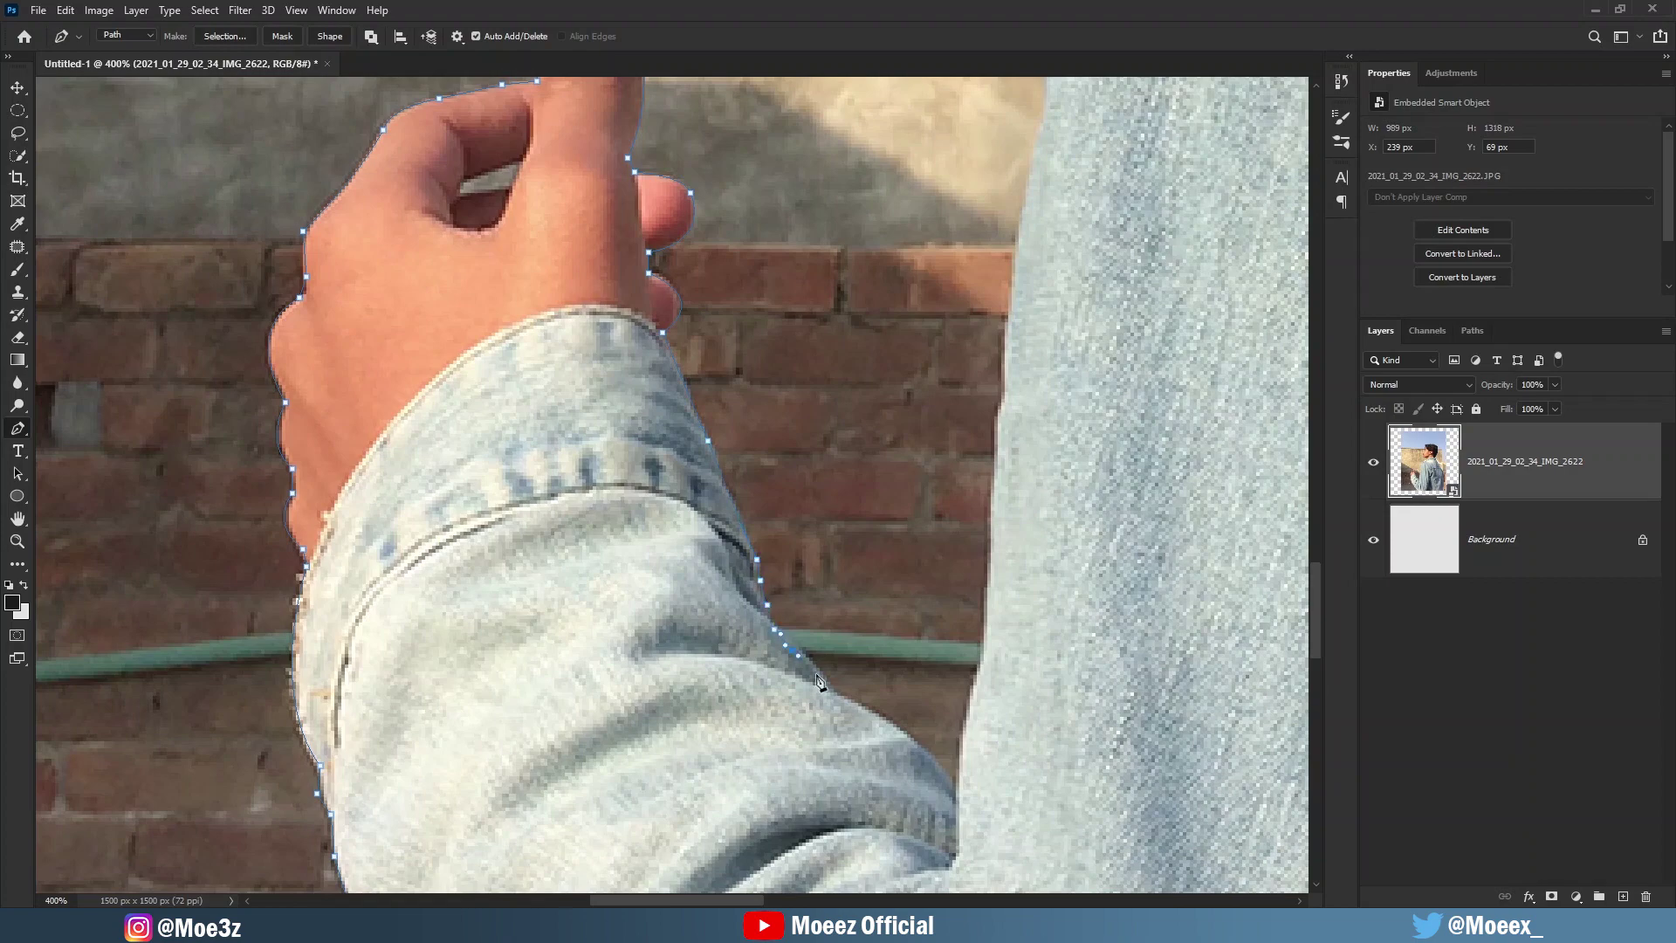
# Trace the neck, chin, jawline, lips and nose toward the forehead.
pyautogui.hscroll(5, 819, 681)
pyautogui.scroll(5, 695, 550)
pyautogui.moveTo(657, 591); pyautogui.dragTo(672, 576)
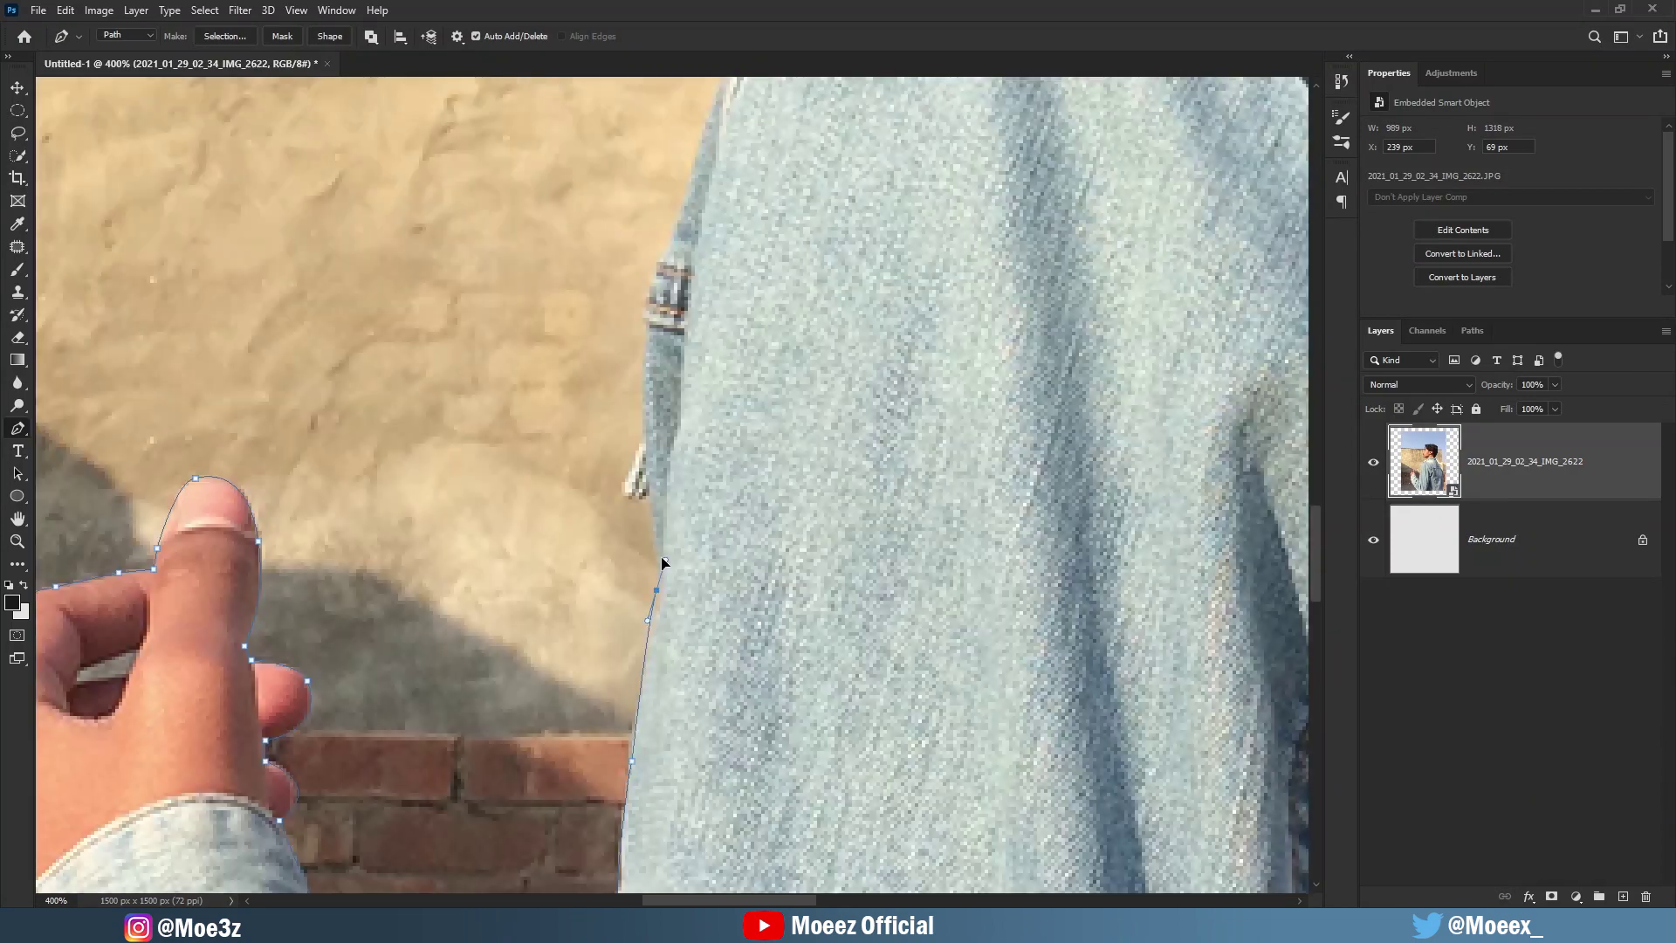
pyautogui.scroll(4, 640, 445)
pyautogui.hscroll(2, 608, 568)
pyautogui.scroll(3, 856, 419)
pyautogui.hscroll(4, 769, 493)
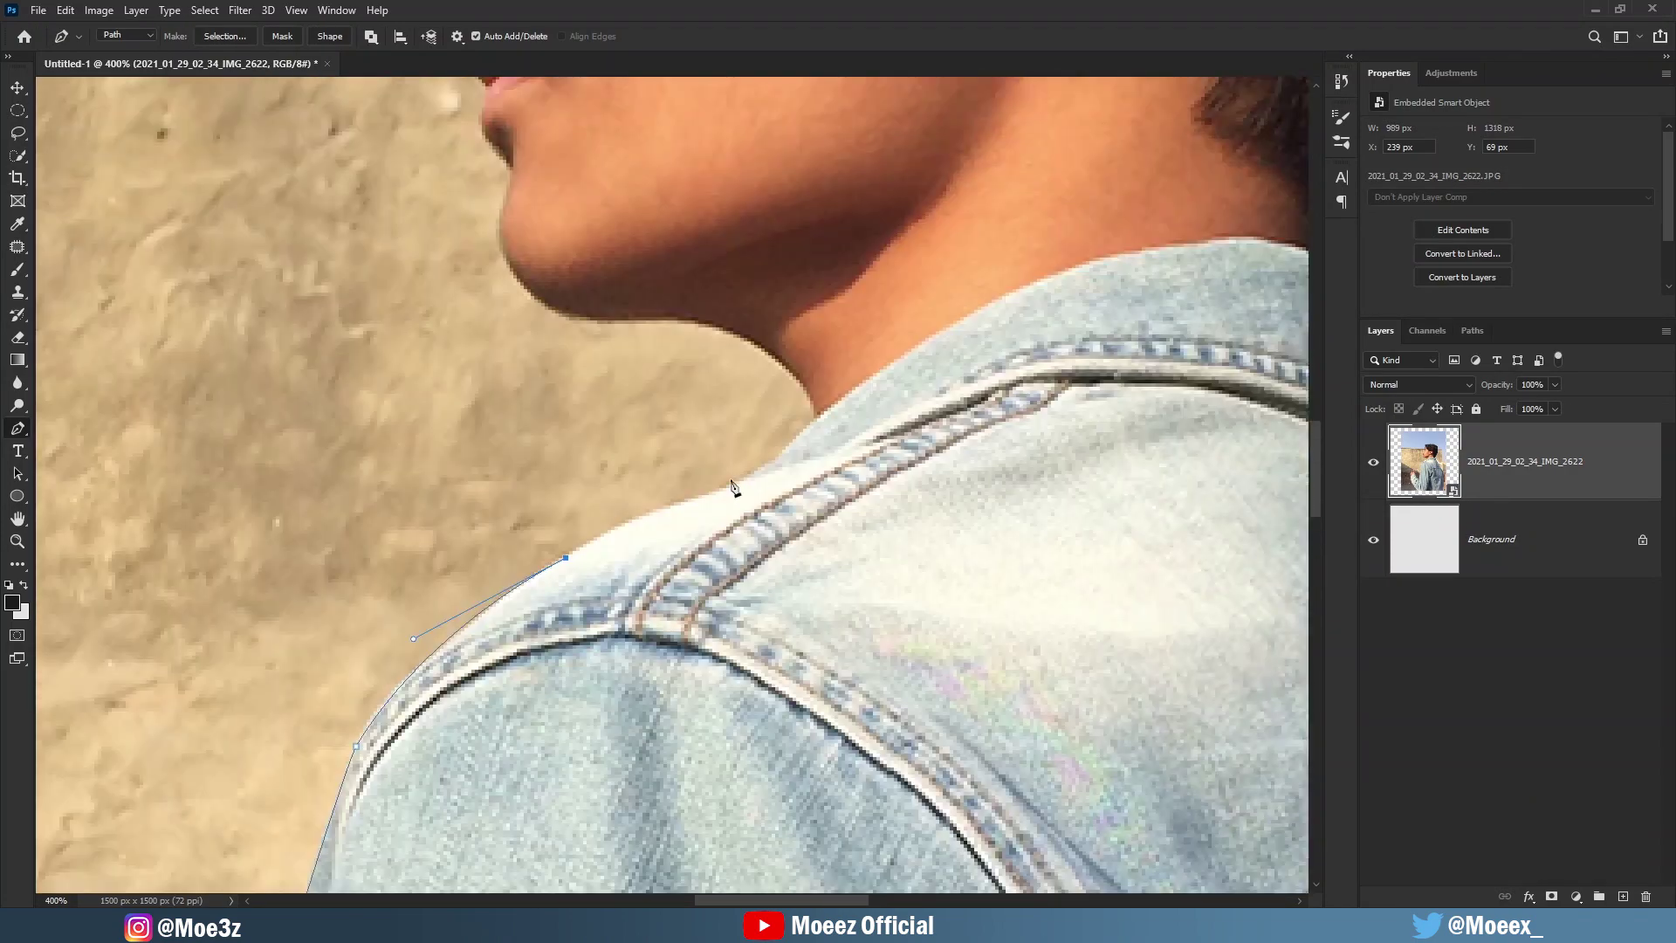
pyautogui.scroll(3, 807, 434)
pyautogui.hscroll(-2, 807, 434)
pyautogui.click(918, 616)
pyautogui.moveTo(705, 524); pyautogui.dragTo(515, 514)
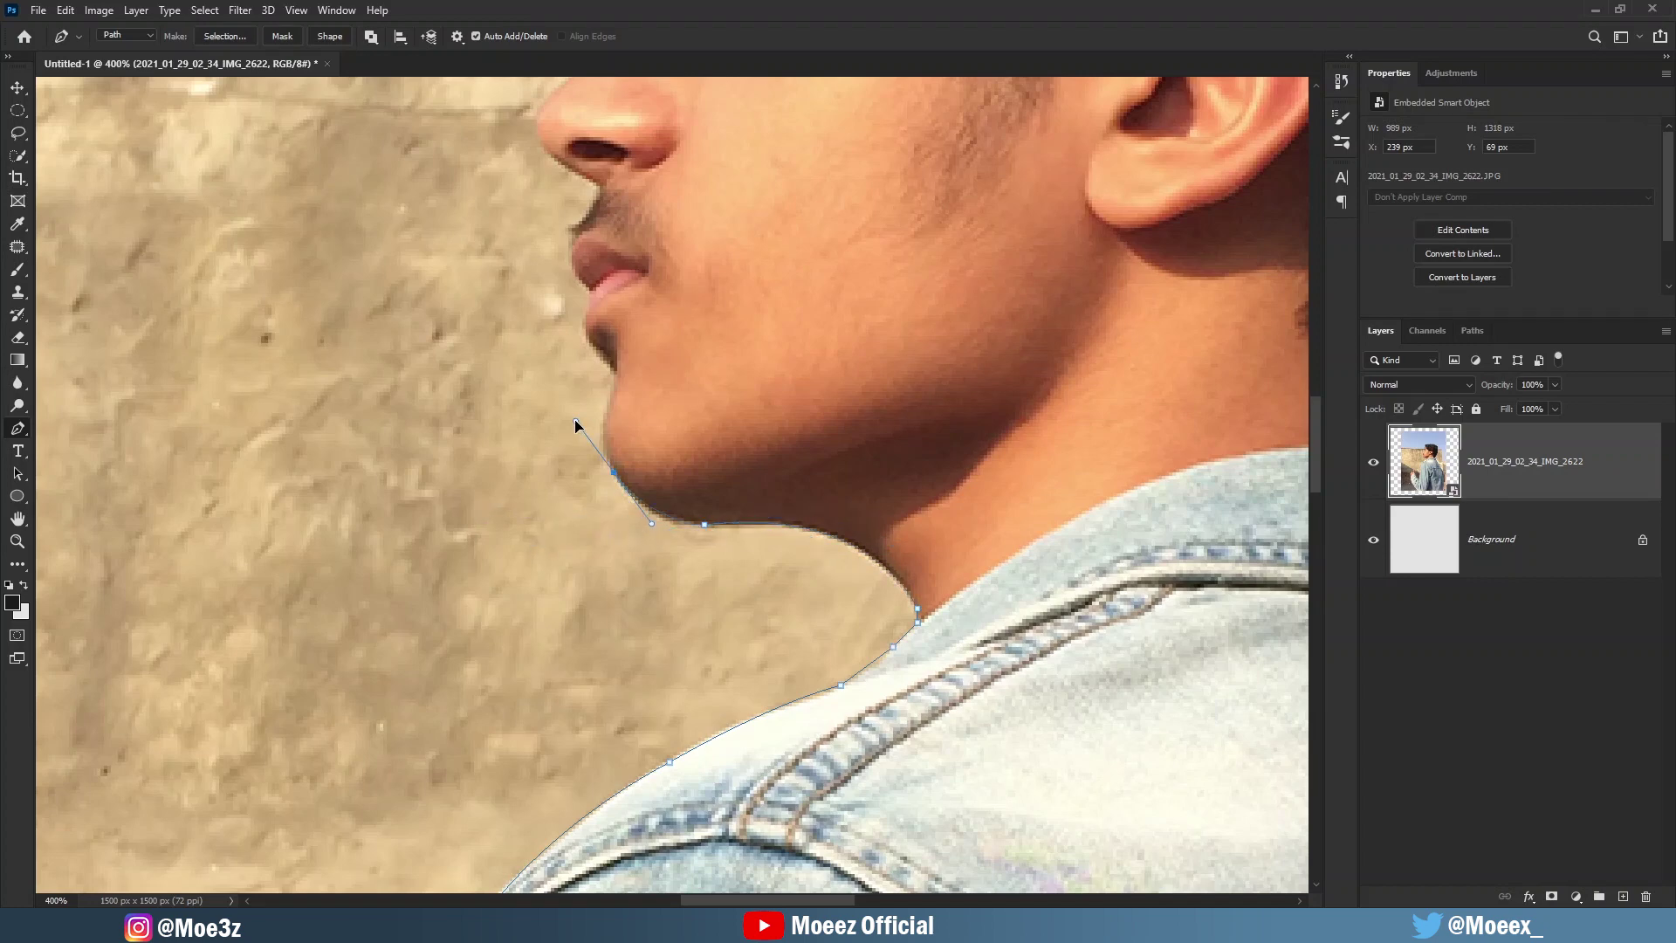
pyautogui.scroll(4, 579, 425)
pyautogui.hscroll(-3, 579, 425)
pyautogui.moveTo(794, 642); pyautogui.dragTo(826, 579)
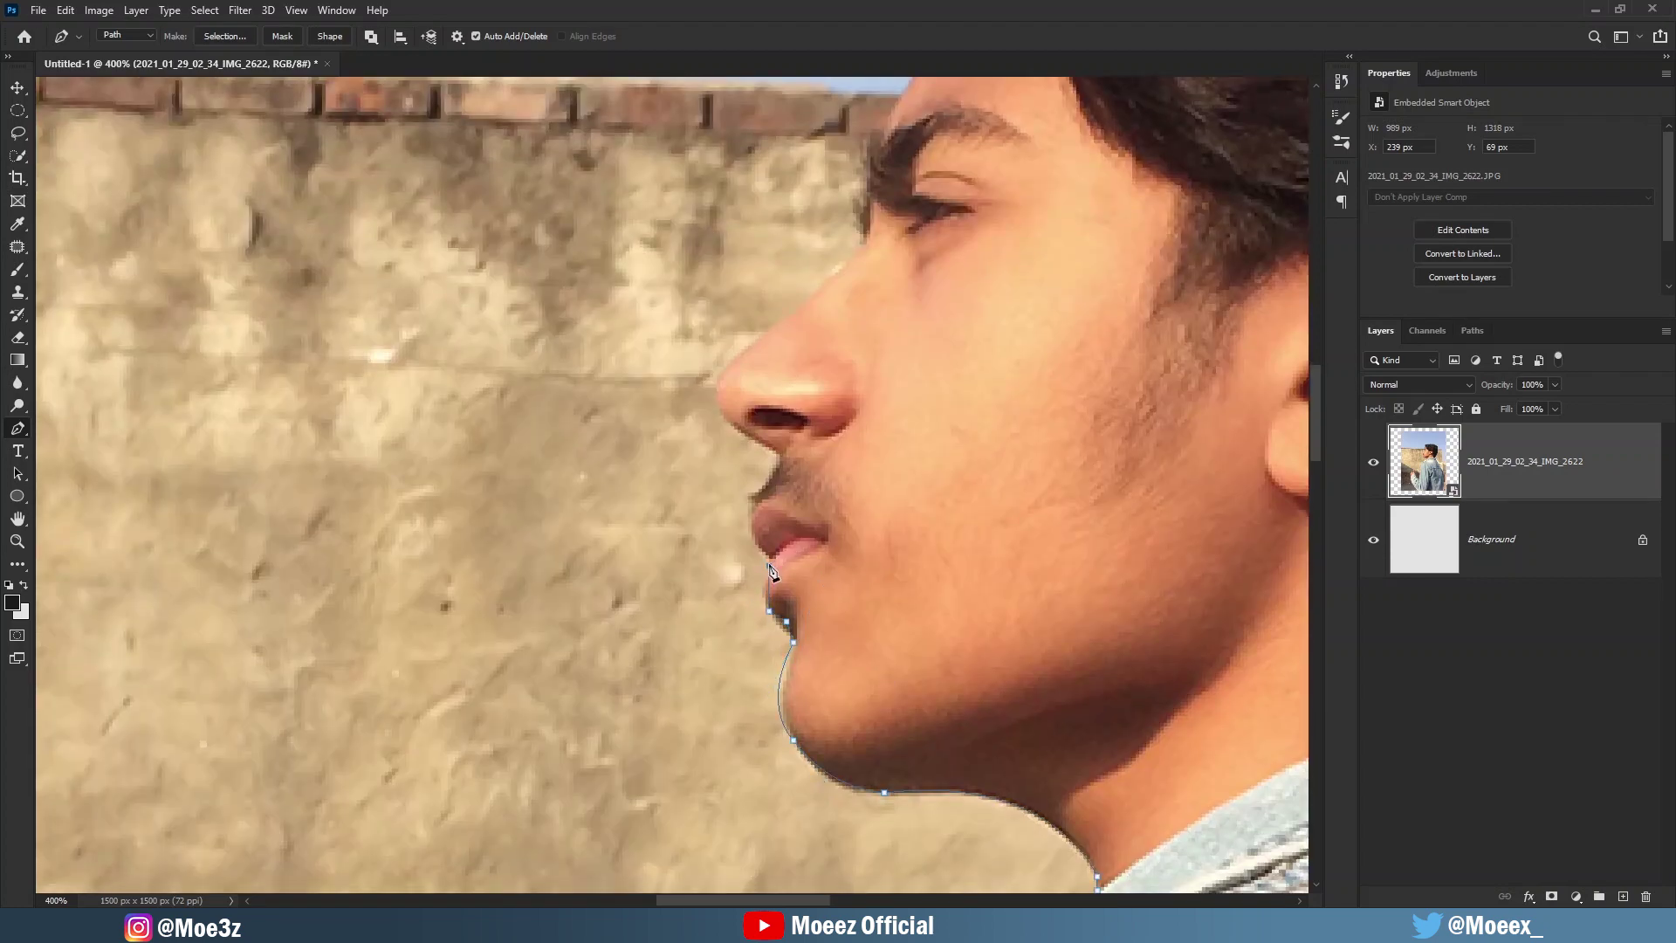
pyautogui.click(766, 482)
pyautogui.scroll(3, 766, 480)
pyautogui.hscroll(-1, 766, 479)
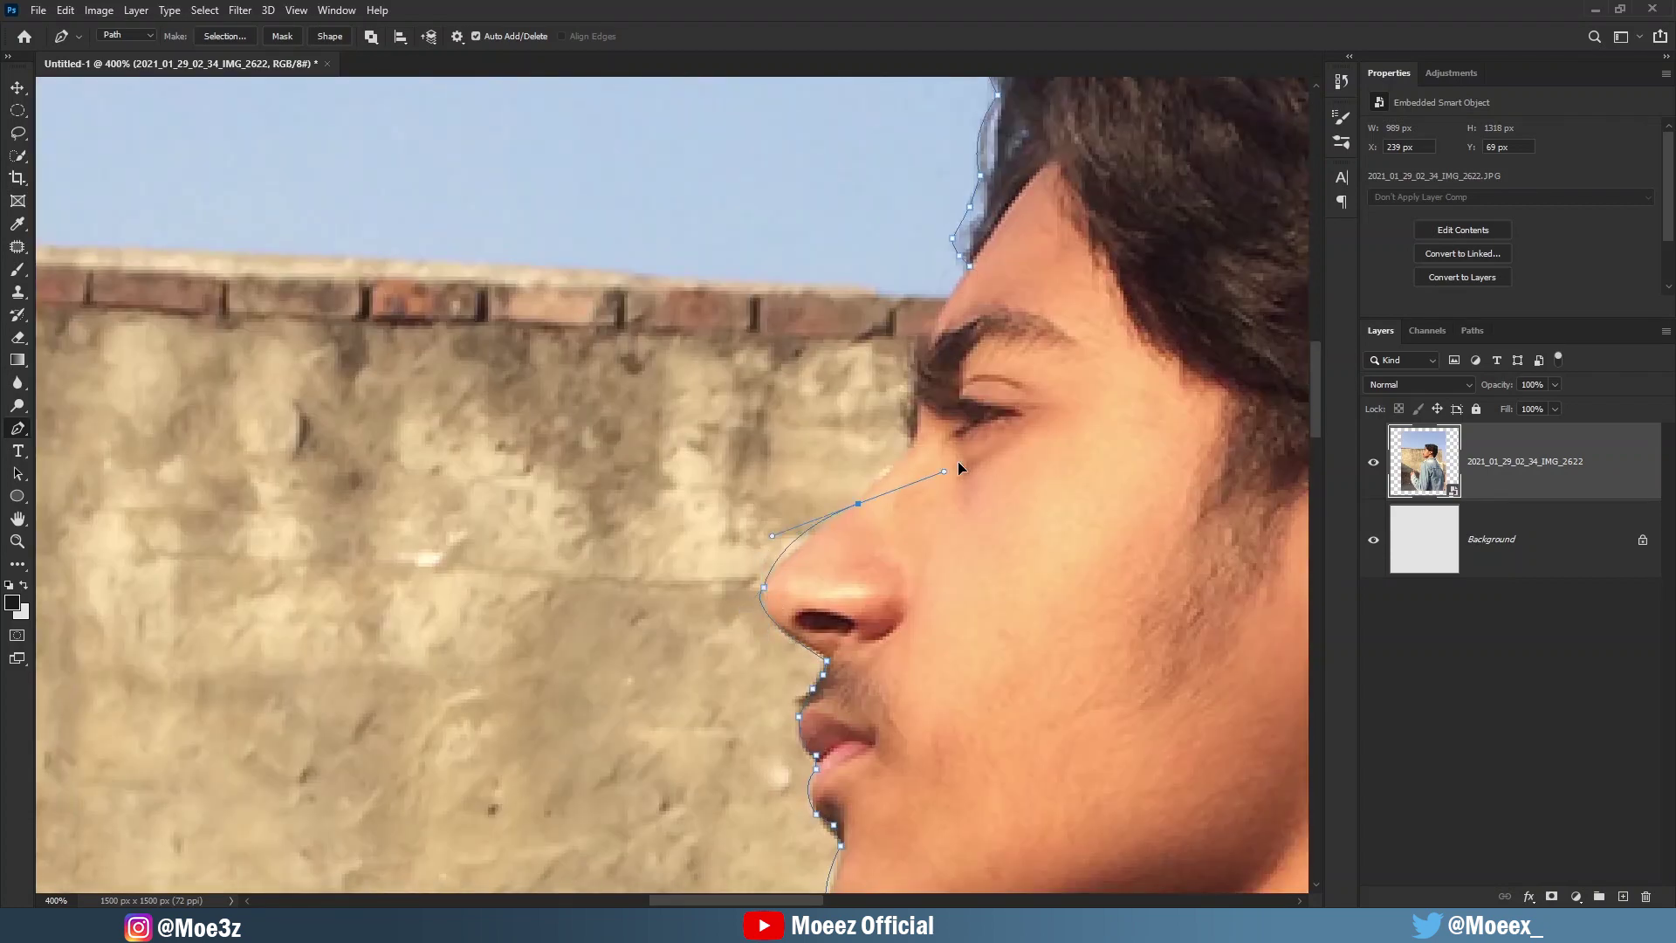
pyautogui.moveTo(923, 487); pyautogui.dragTo(952, 446)
pyautogui.scroll(2, 793, 590)
pyautogui.hscroll(2, 793, 589)
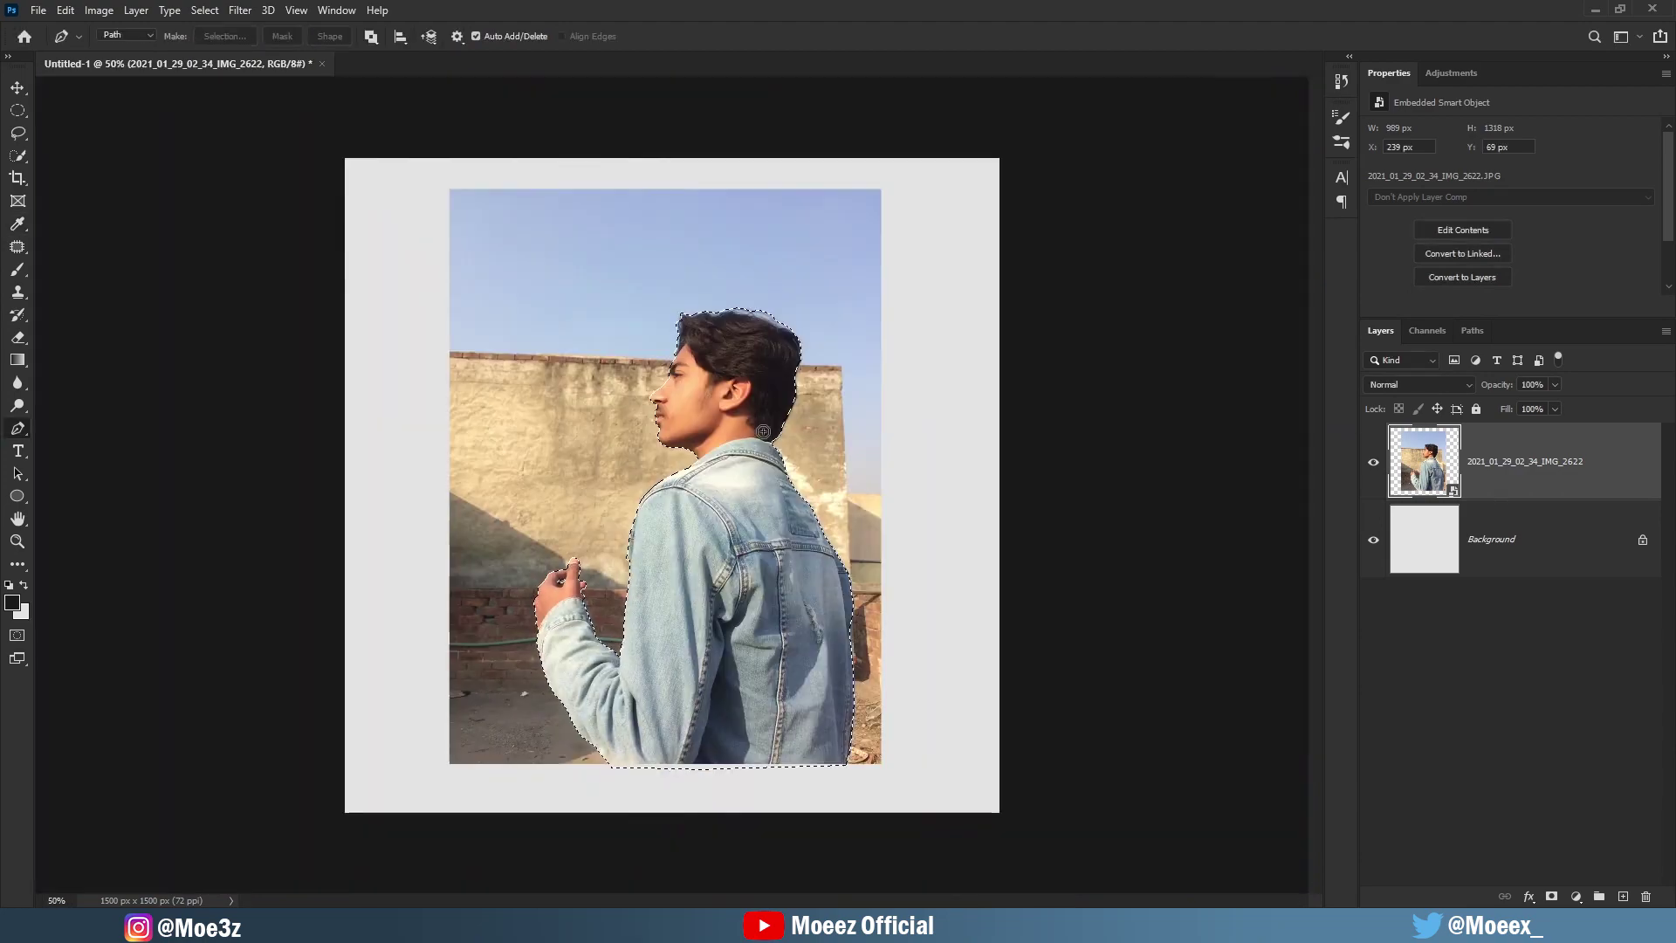
# Refine the person selection in Select and Mask and output it as a New Layer with Layer Mask.
pyautogui.hotkey('ctrl', 'alt', 'r')
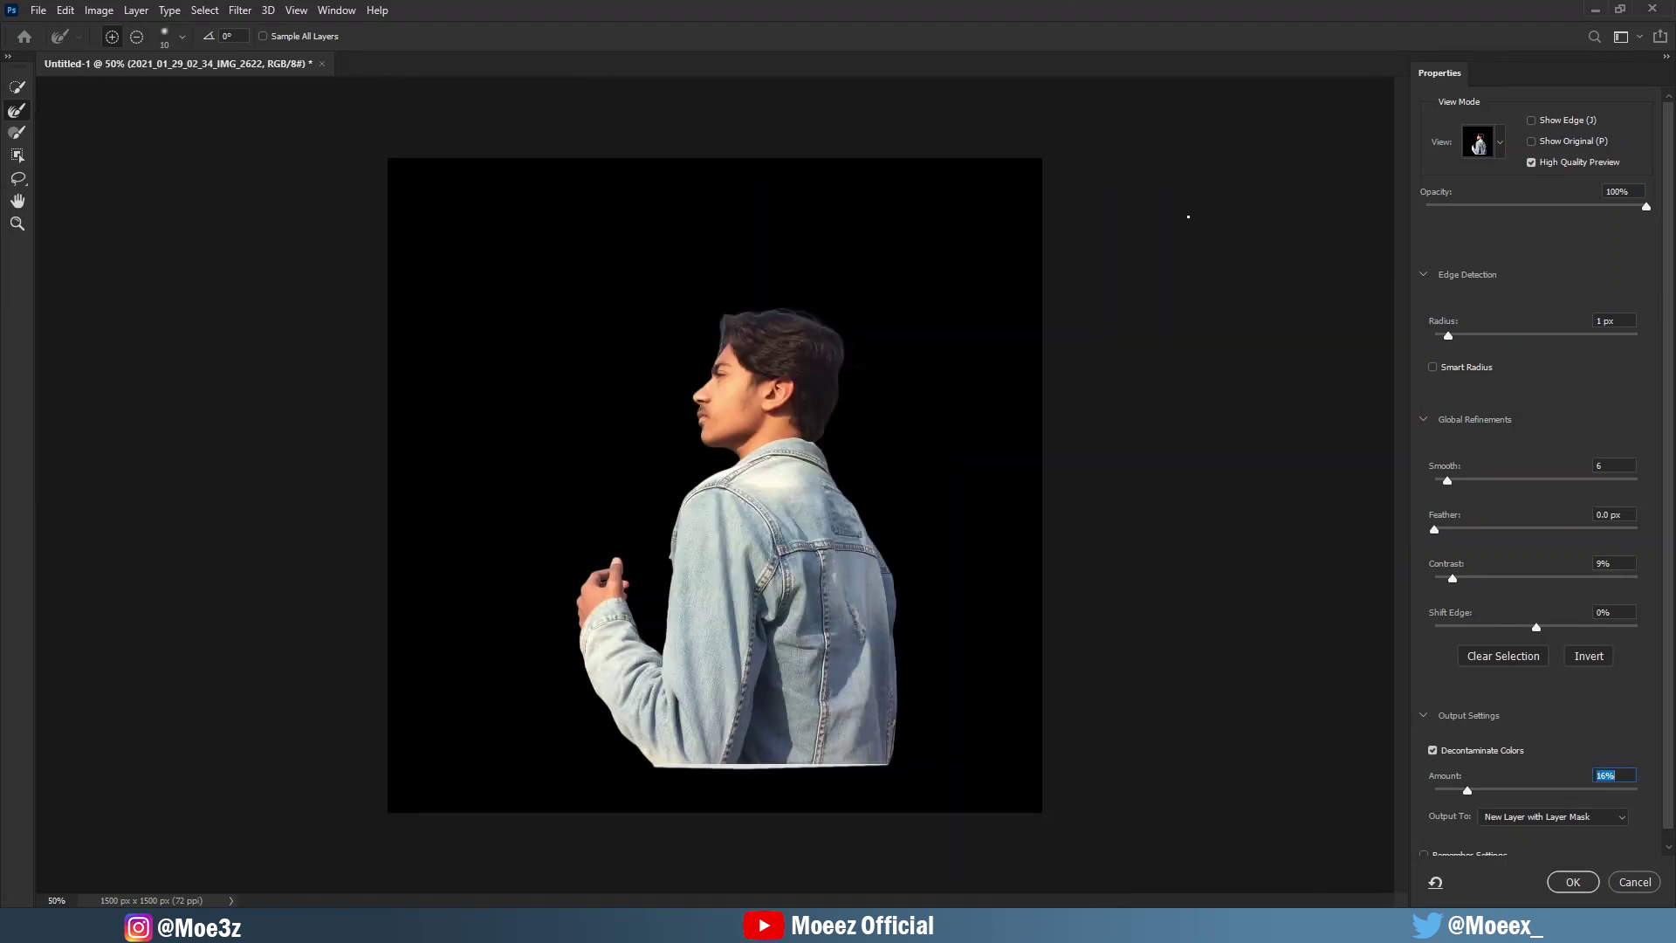
pyautogui.click(1556, 887)
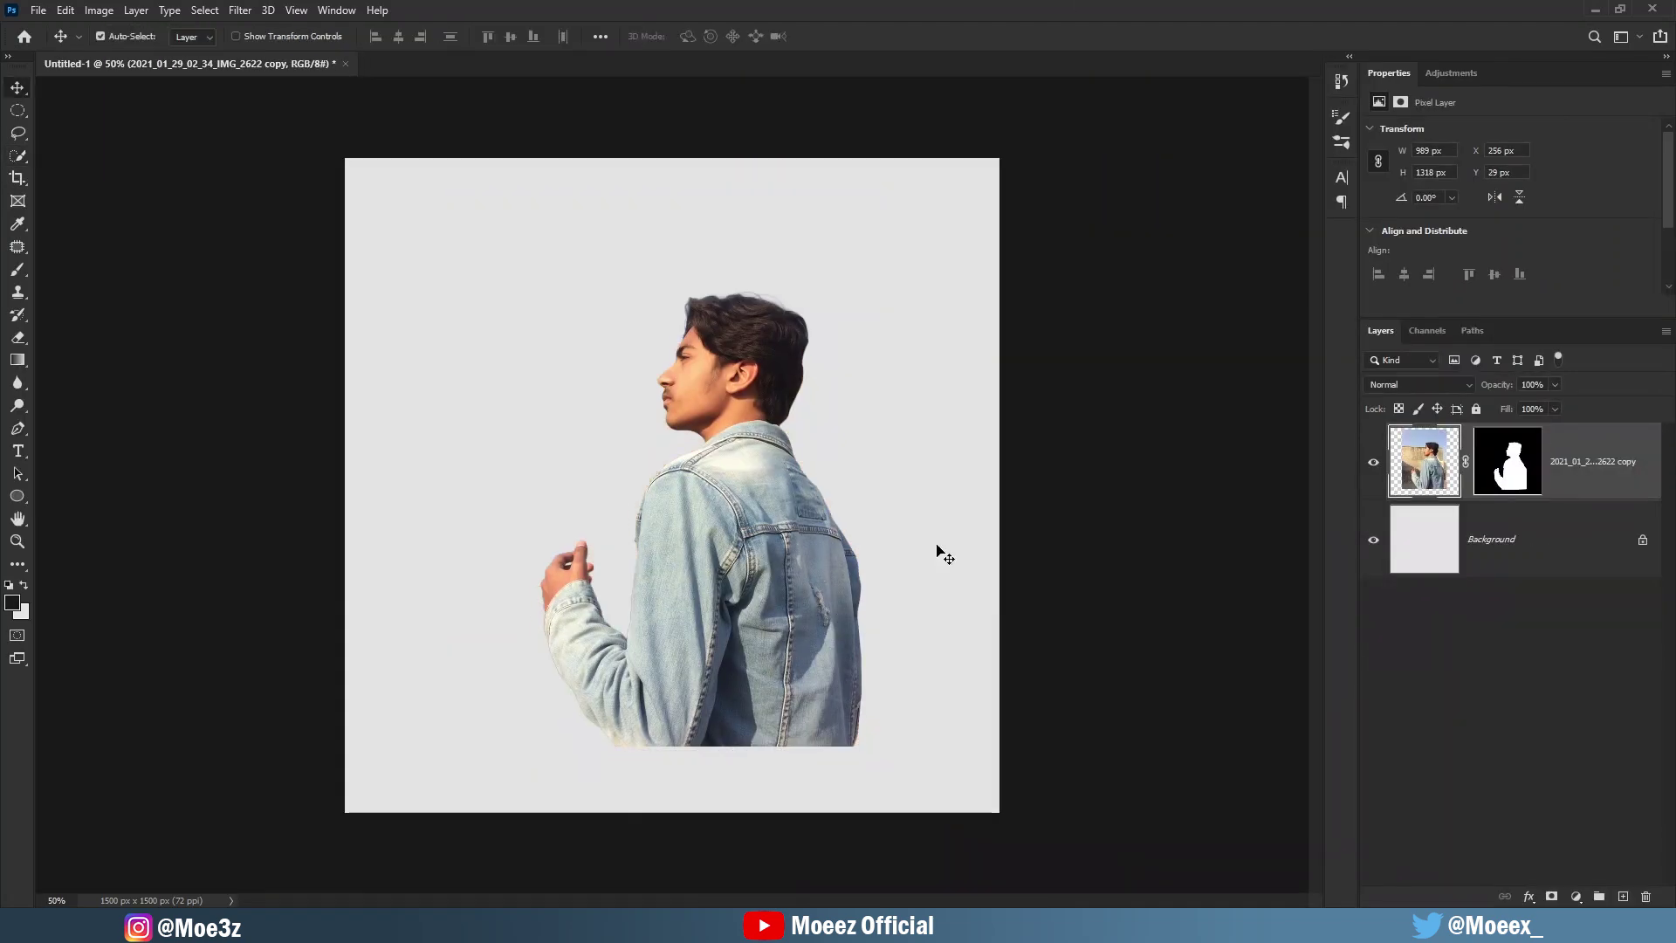
# Add a black Solid Color fill layer behind the cutout.
pyautogui.click(1576, 897)
pyautogui.click(1554, 586)
pyautogui.press('Return')
# Resize the person cutout with Free Transform and centre him on the canvas.
pyautogui.click(1598, 461)
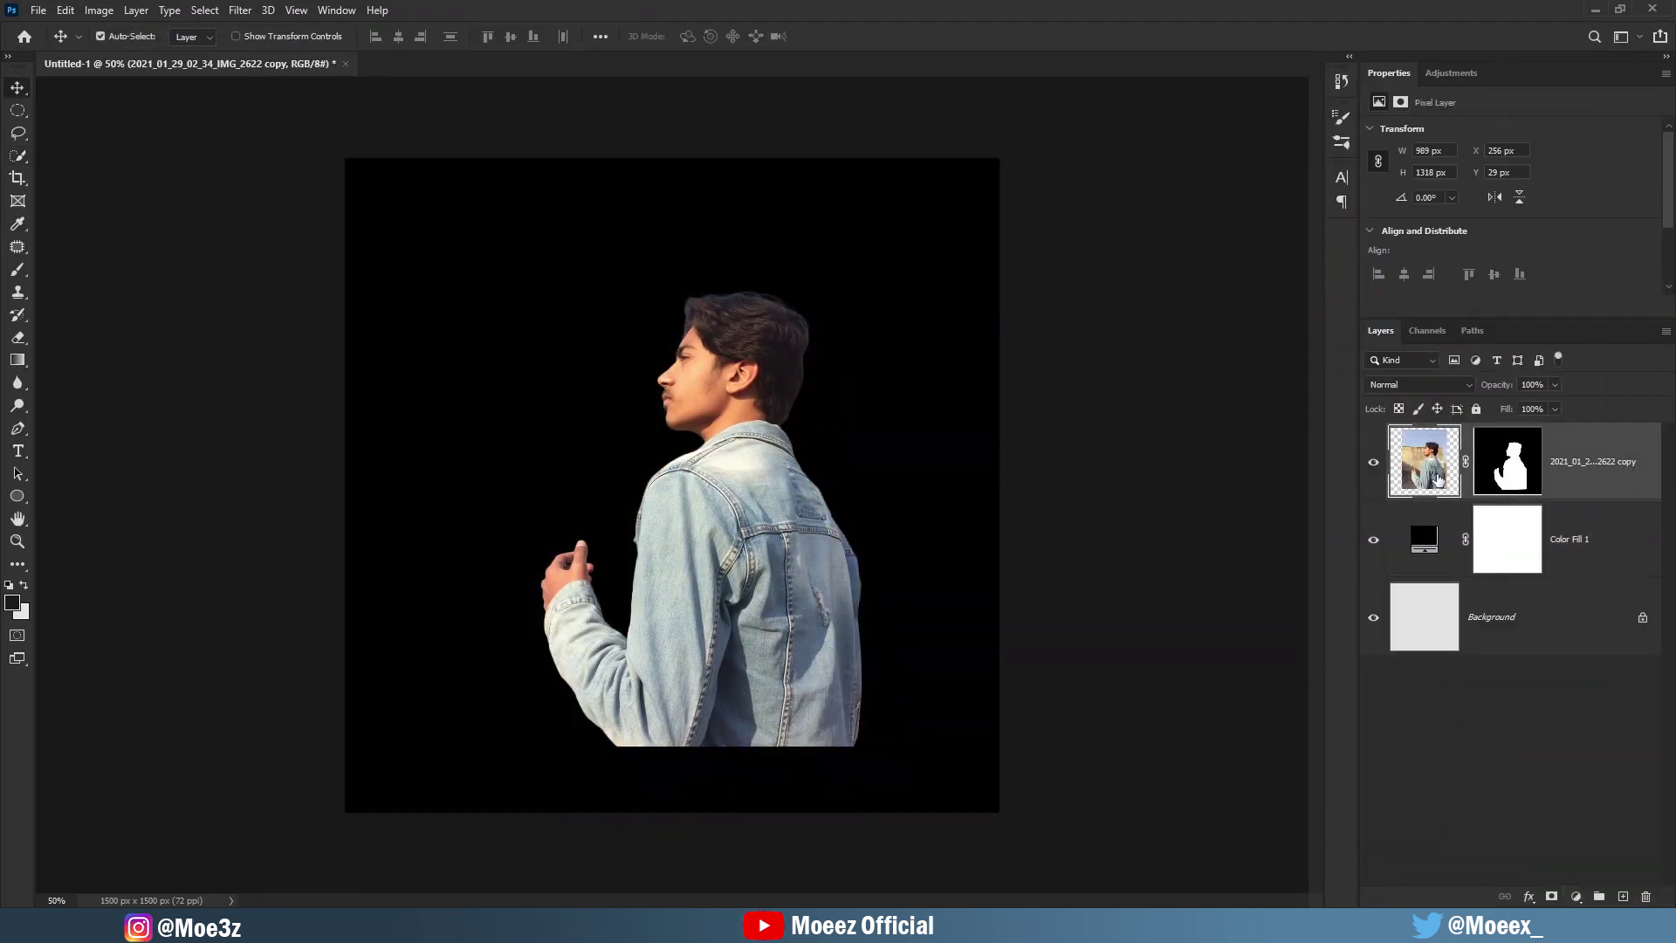
pyautogui.hotkey('ctrl', 't')
pyautogui.moveTo(809, 476); pyautogui.dragTo(836, 610)
pyautogui.moveTo(901, 238)
pyautogui.mouseDown()
pyautogui.moveTo(819, 449)
pyautogui.moveTo(943, 206)
pyautogui.mouseUp()
pyautogui.moveTo(875, 437); pyautogui.dragTo(834, 380)
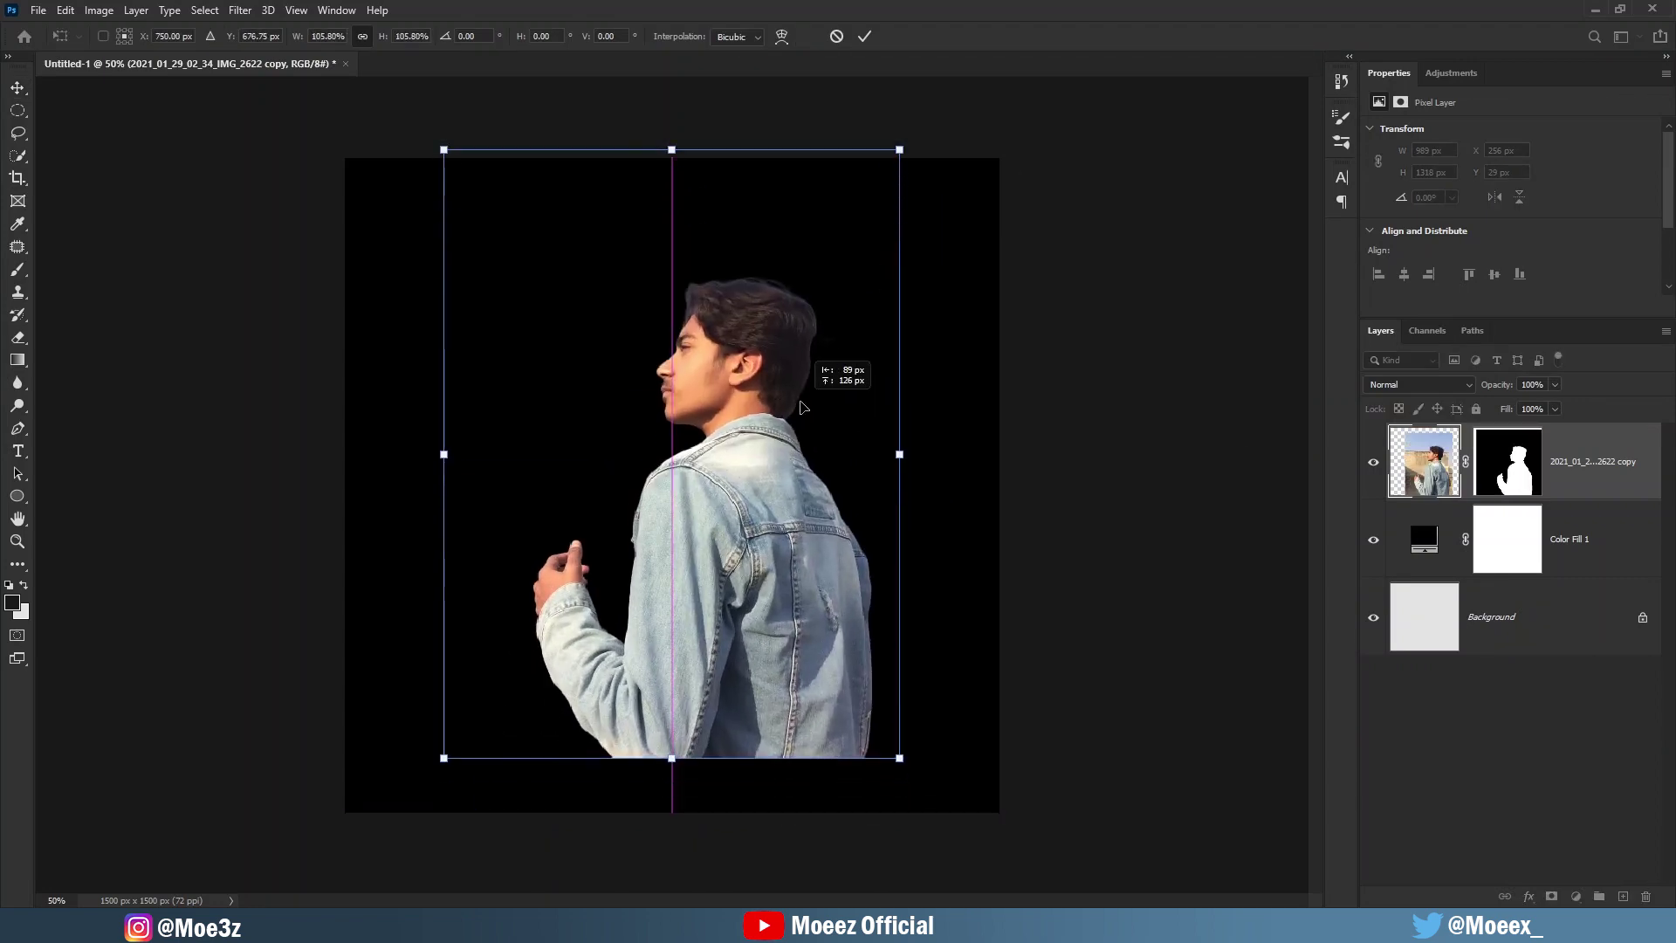
pyautogui.moveTo(899, 150); pyautogui.dragTo(837, 274)
pyautogui.moveTo(728, 380); pyautogui.dragTo(772, 365)
# Drag the first cloud image from the folder onto the canvas.
pyautogui.hotkey('alt', 'Tab')
pyautogui.moveTo(1607, 306)
pyautogui.mouseDown()
pyautogui.moveTo(817, 750)
pyautogui.moveTo(644, 722)
pyautogui.moveTo(928, 718)
pyautogui.mouseUp()
pyautogui.hotkey('alt', 'Tab')
# Place the White_Clouds image beneath the person layer at 87% opacity.
pyautogui.moveTo(1497, 299)
pyautogui.mouseDown()
pyautogui.moveTo(773, 672)
pyautogui.moveTo(738, 377)
pyautogui.moveTo(824, 721)
pyautogui.mouseUp()
pyautogui.press('Return')
pyautogui.moveTo(1537, 461); pyautogui.dragTo(1568, 607)
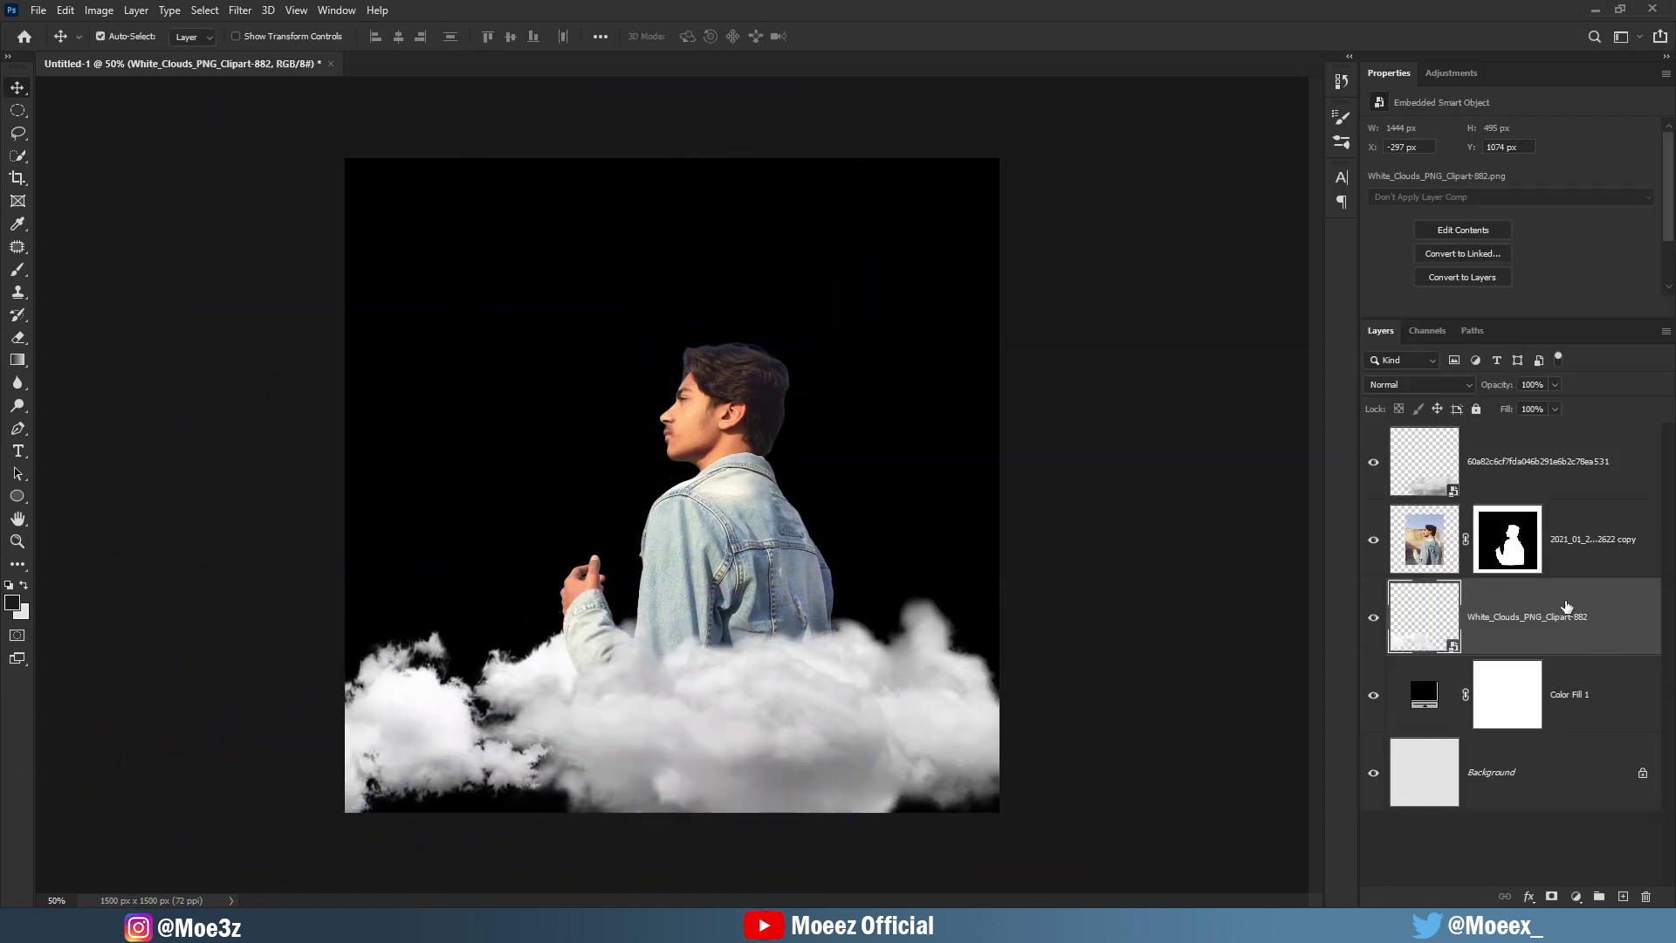
pyautogui.moveTo(1497, 384); pyautogui.dragTo(1477, 385)
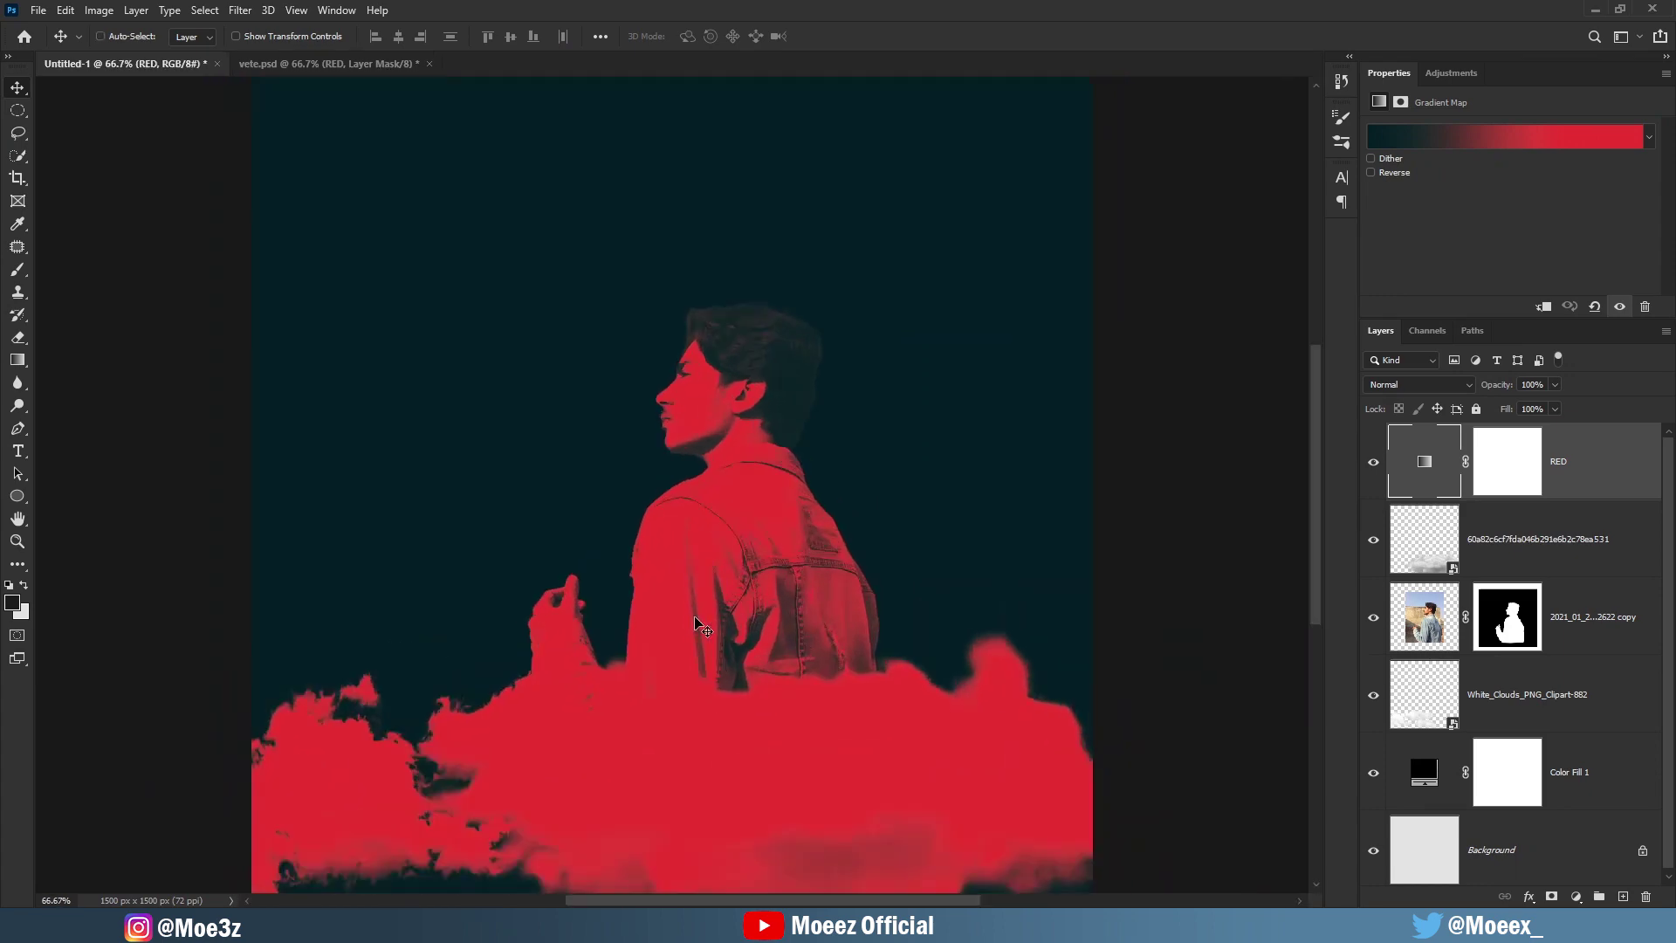
pyautogui.click(241, 9)
pyautogui.moveTo(268, 223)
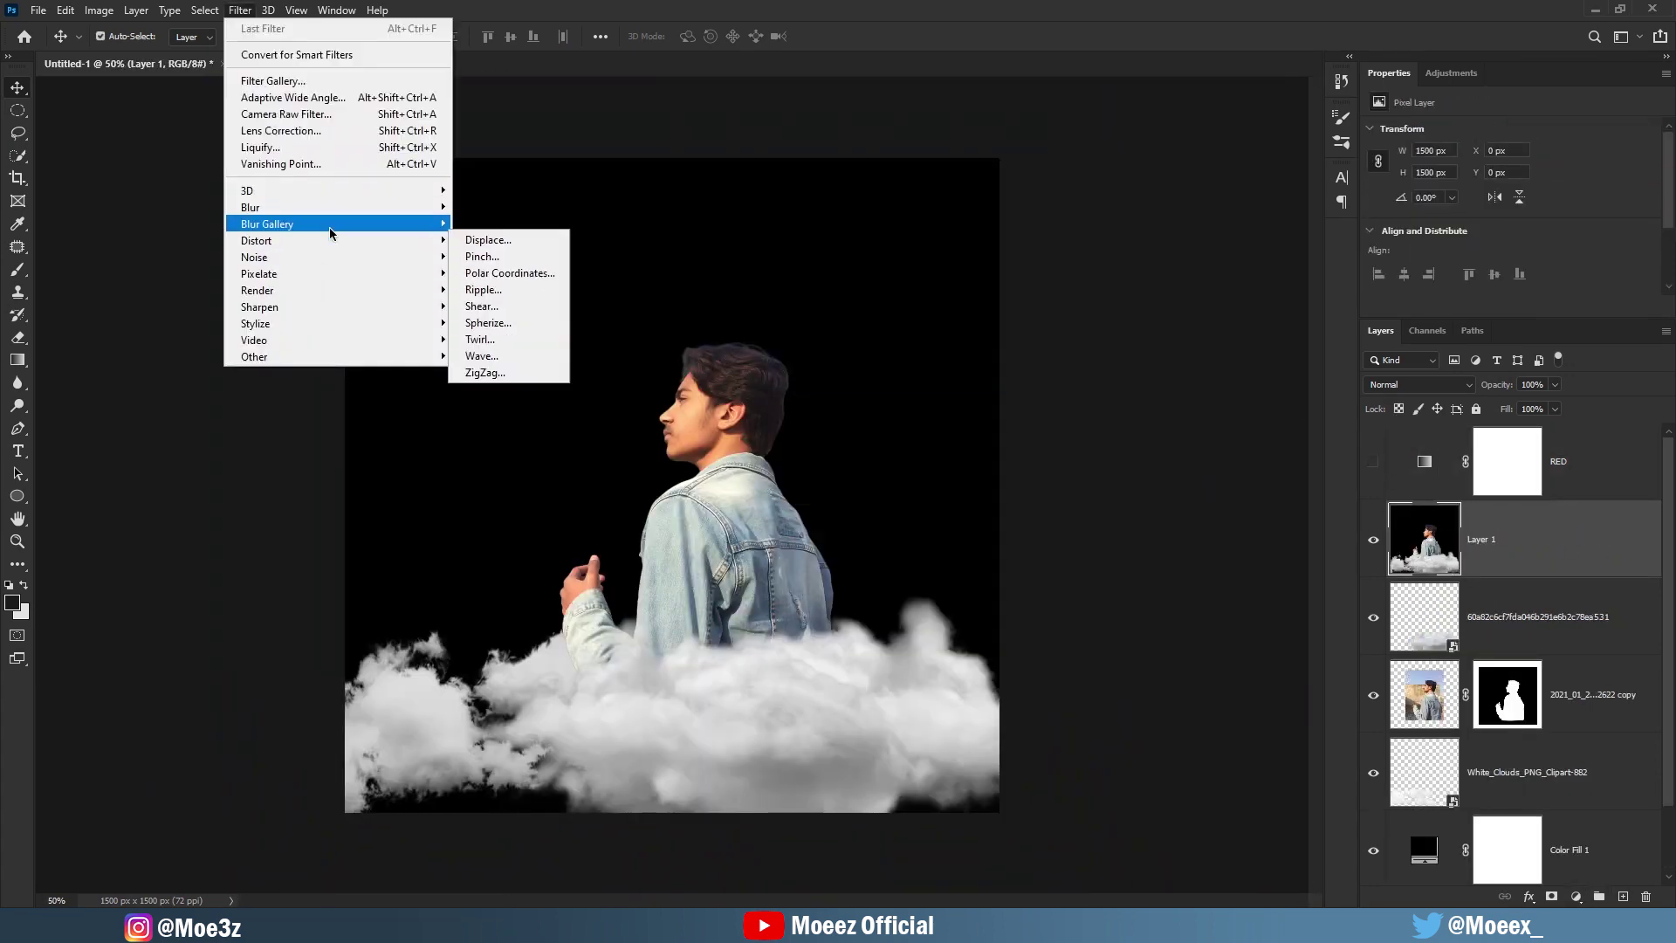
# Apply noise, then add a Camera Raw grain of 24 to Layer 1.
pyautogui.click(487, 254)
pyautogui.press('Return')
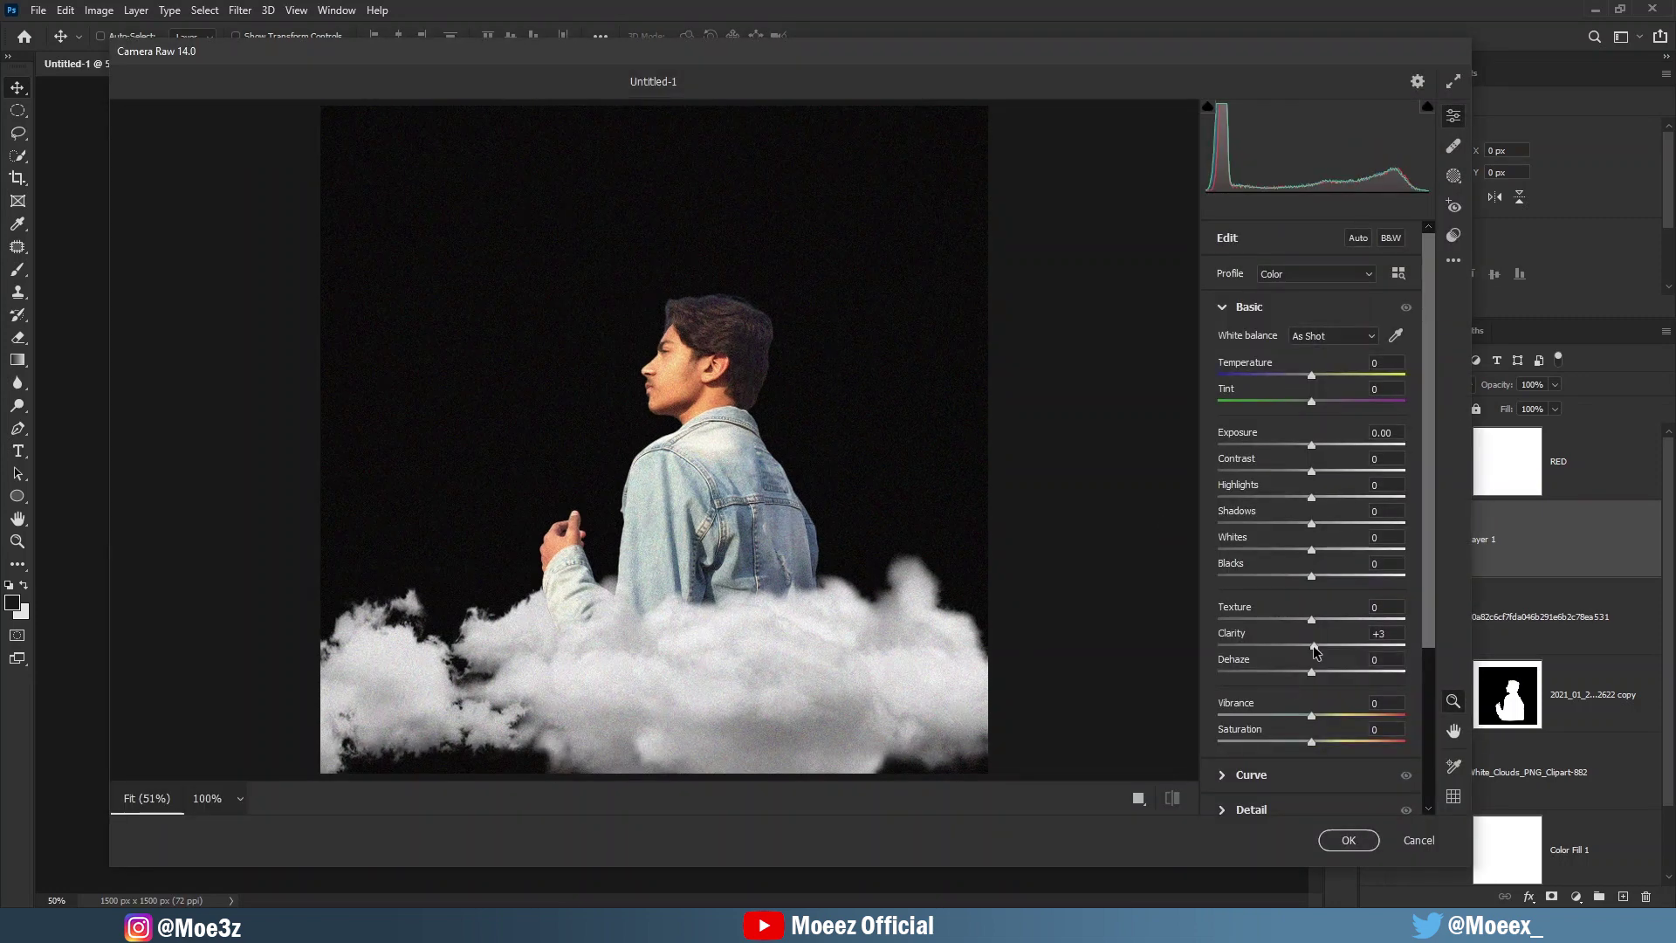
pyautogui.click(1248, 307)
pyautogui.click(1251, 377)
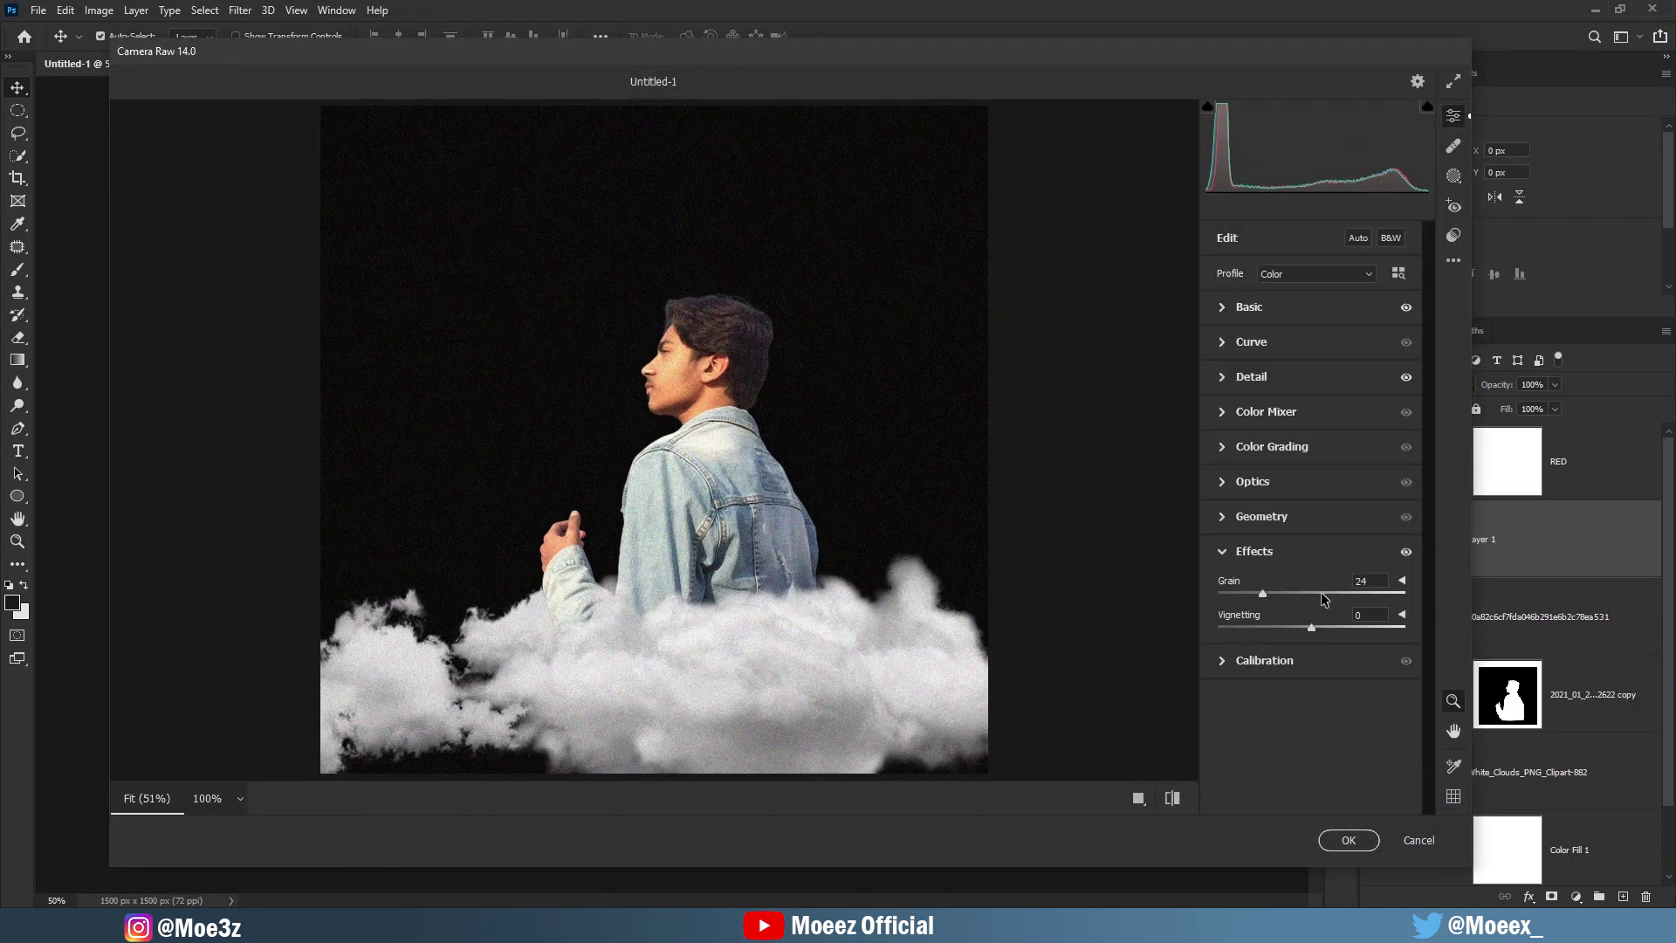
pyautogui.press('Return')
# Add Noise at 7.73% Uniform to the stamped layer.
pyautogui.click(240, 10)
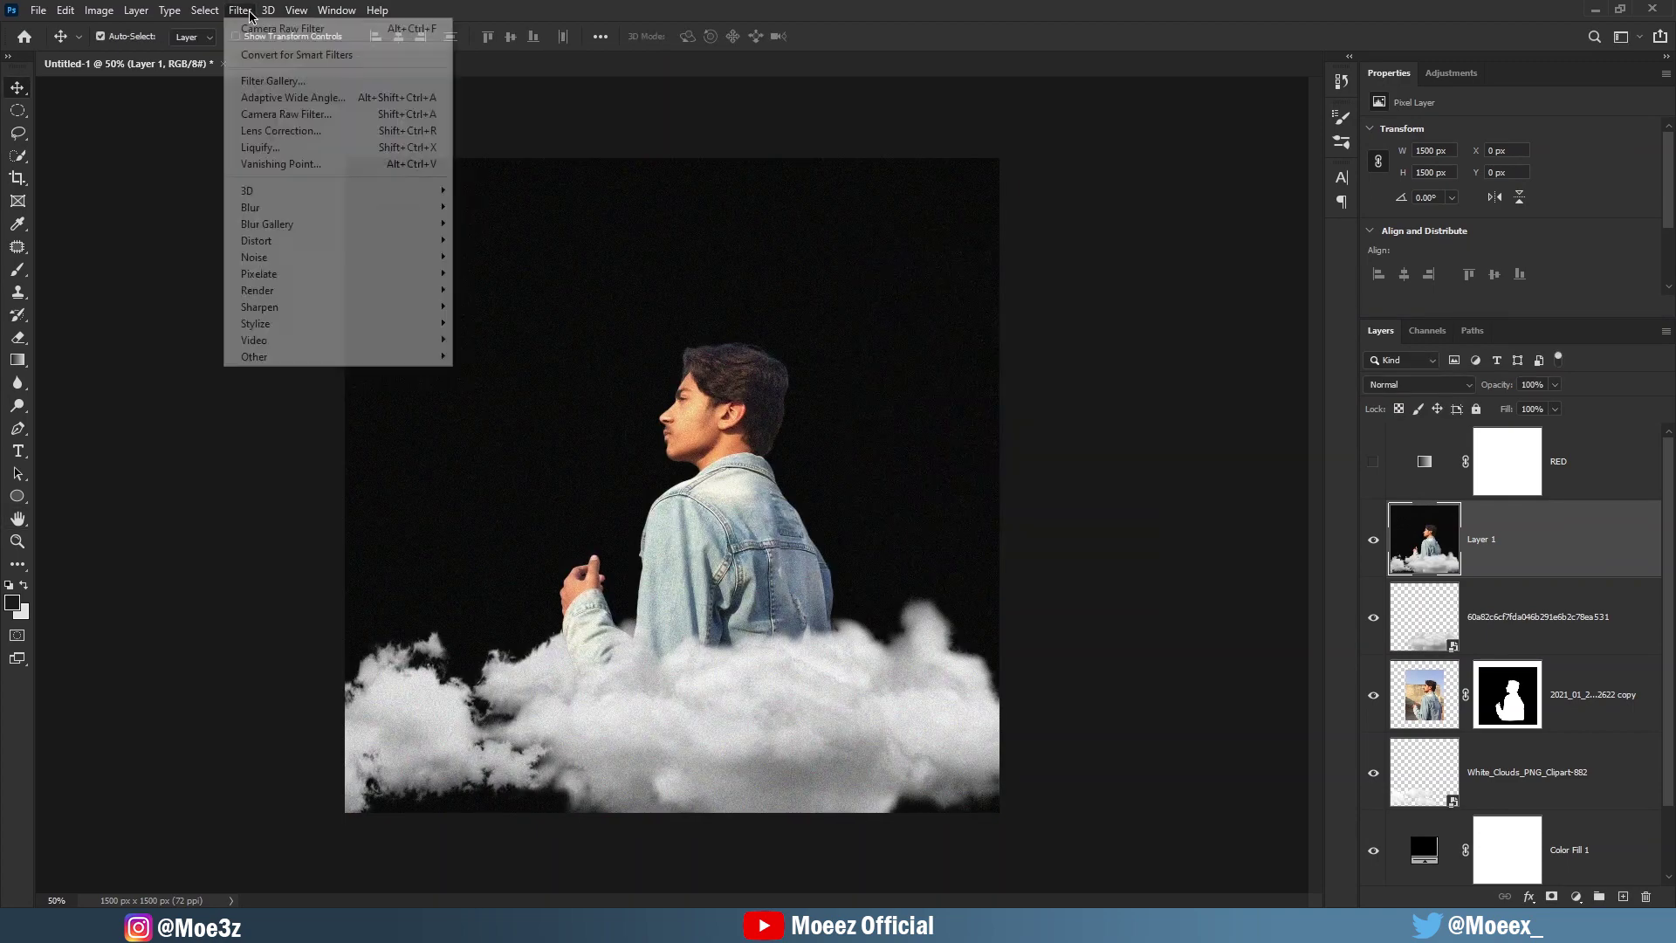
pyautogui.click(489, 257)
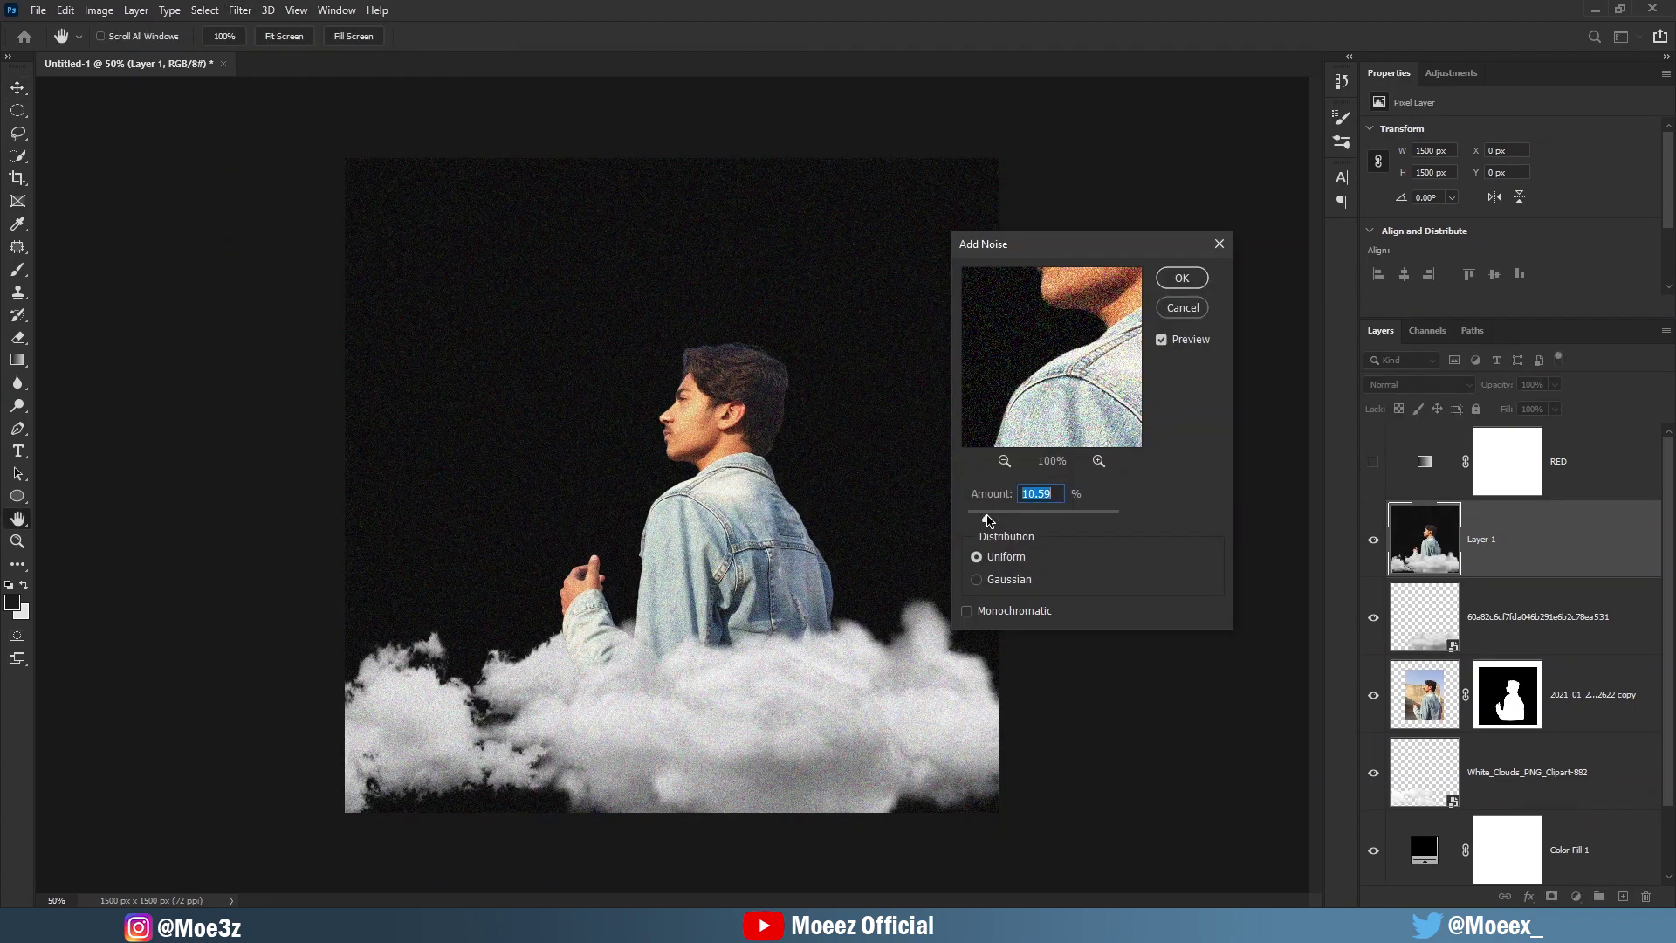
pyautogui.click(1177, 278)
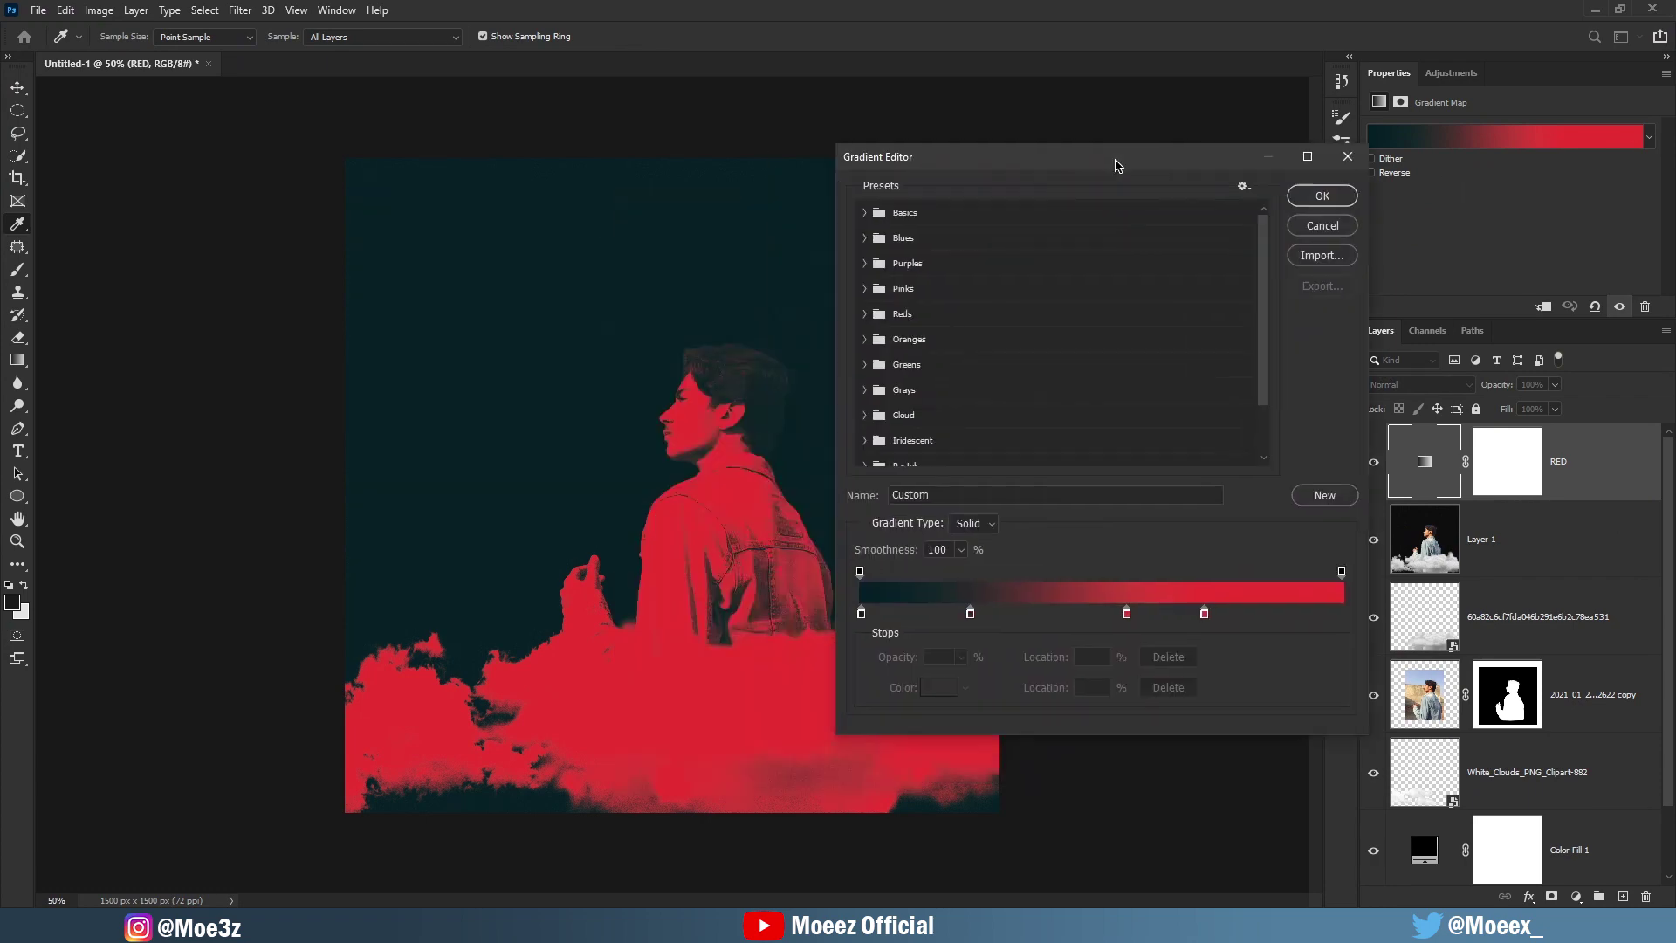
# Set the RED gradient map's blend mode to Darken.
pyautogui.click(1323, 195)
pyautogui.click(1422, 384)
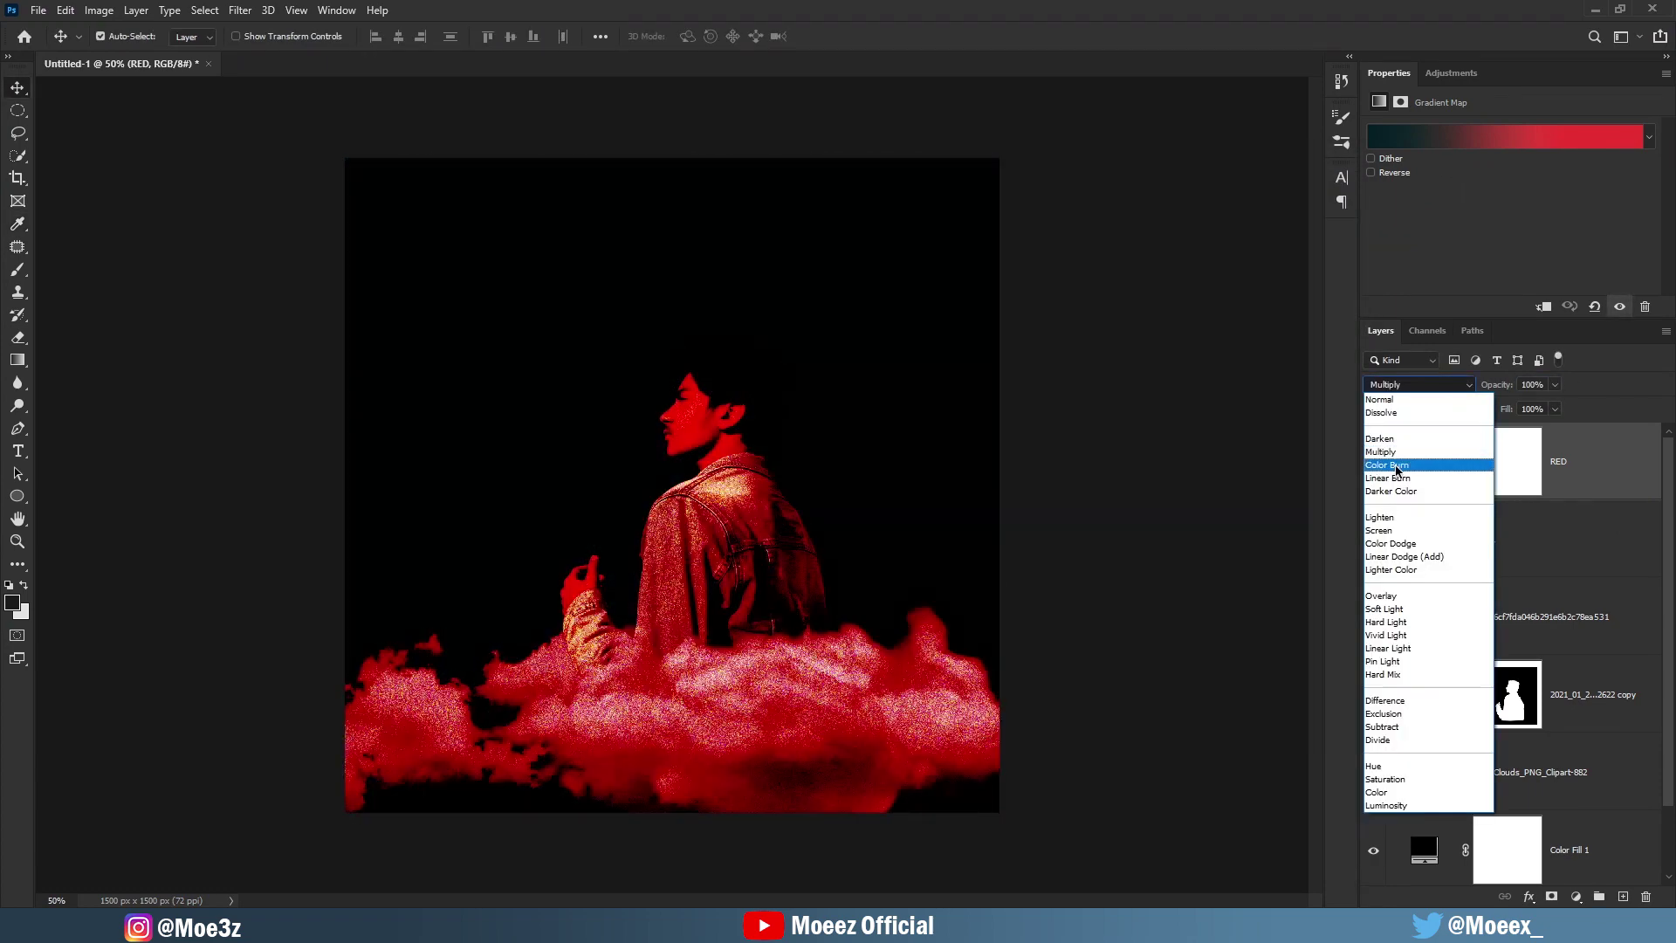
pyautogui.click(1380, 438)
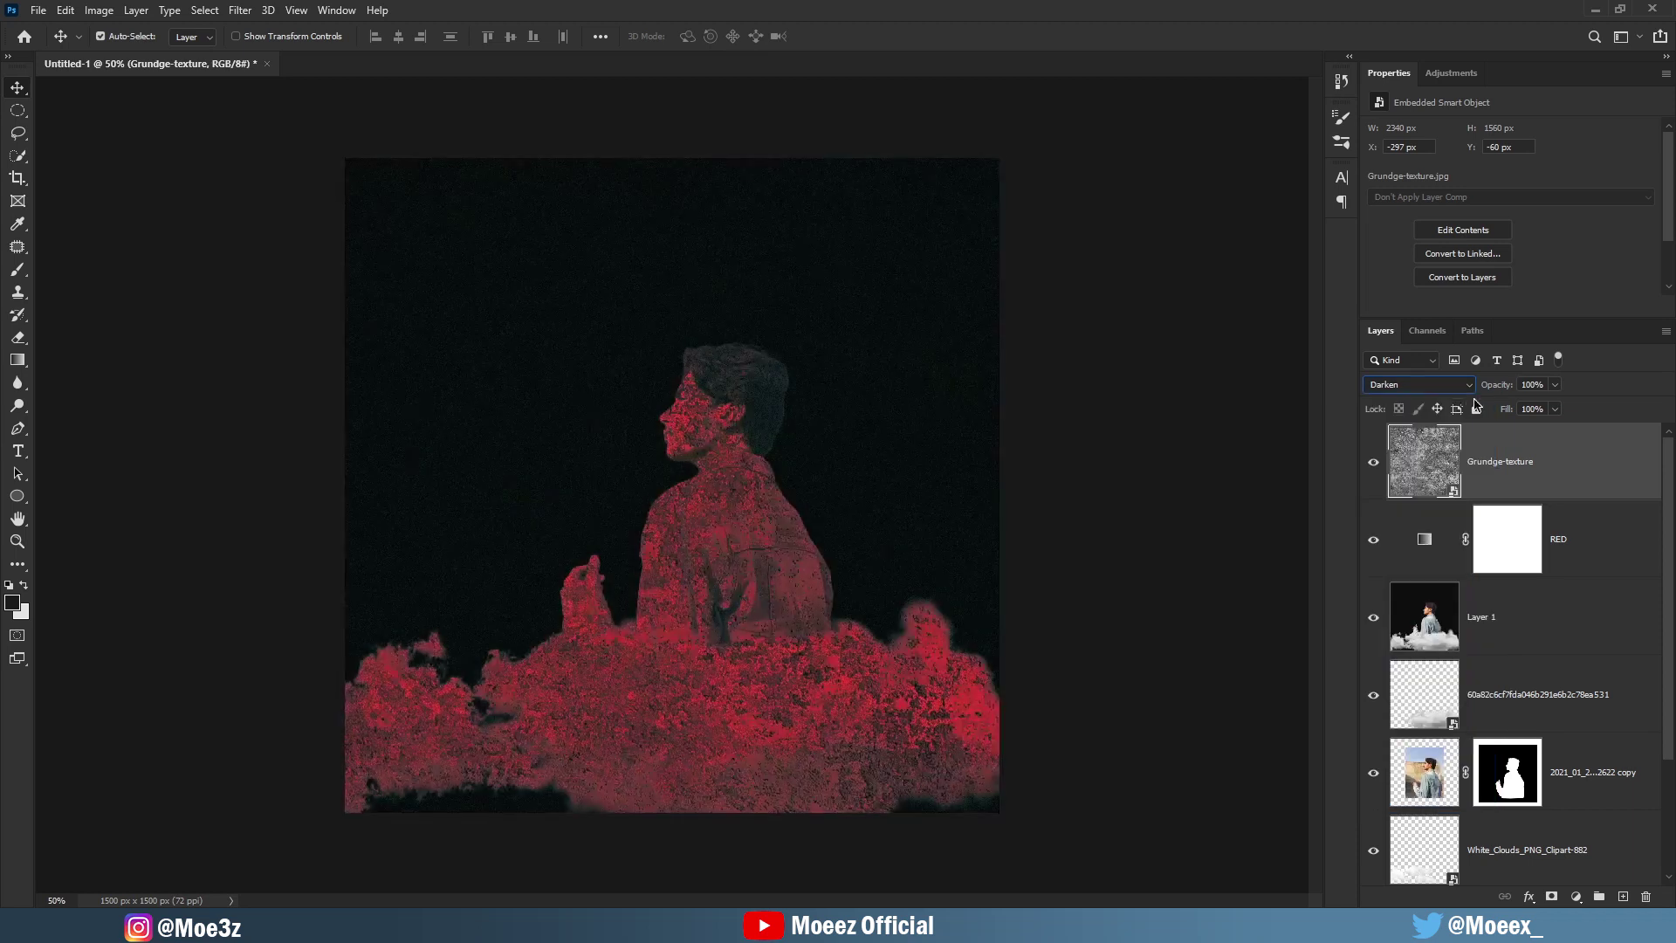
# Set White-inkLines to Lighten and the grunge texture to Overlay at 28% opacity.
pyautogui.moveTo(1476, 404); pyautogui.dragTo(1490, 388)
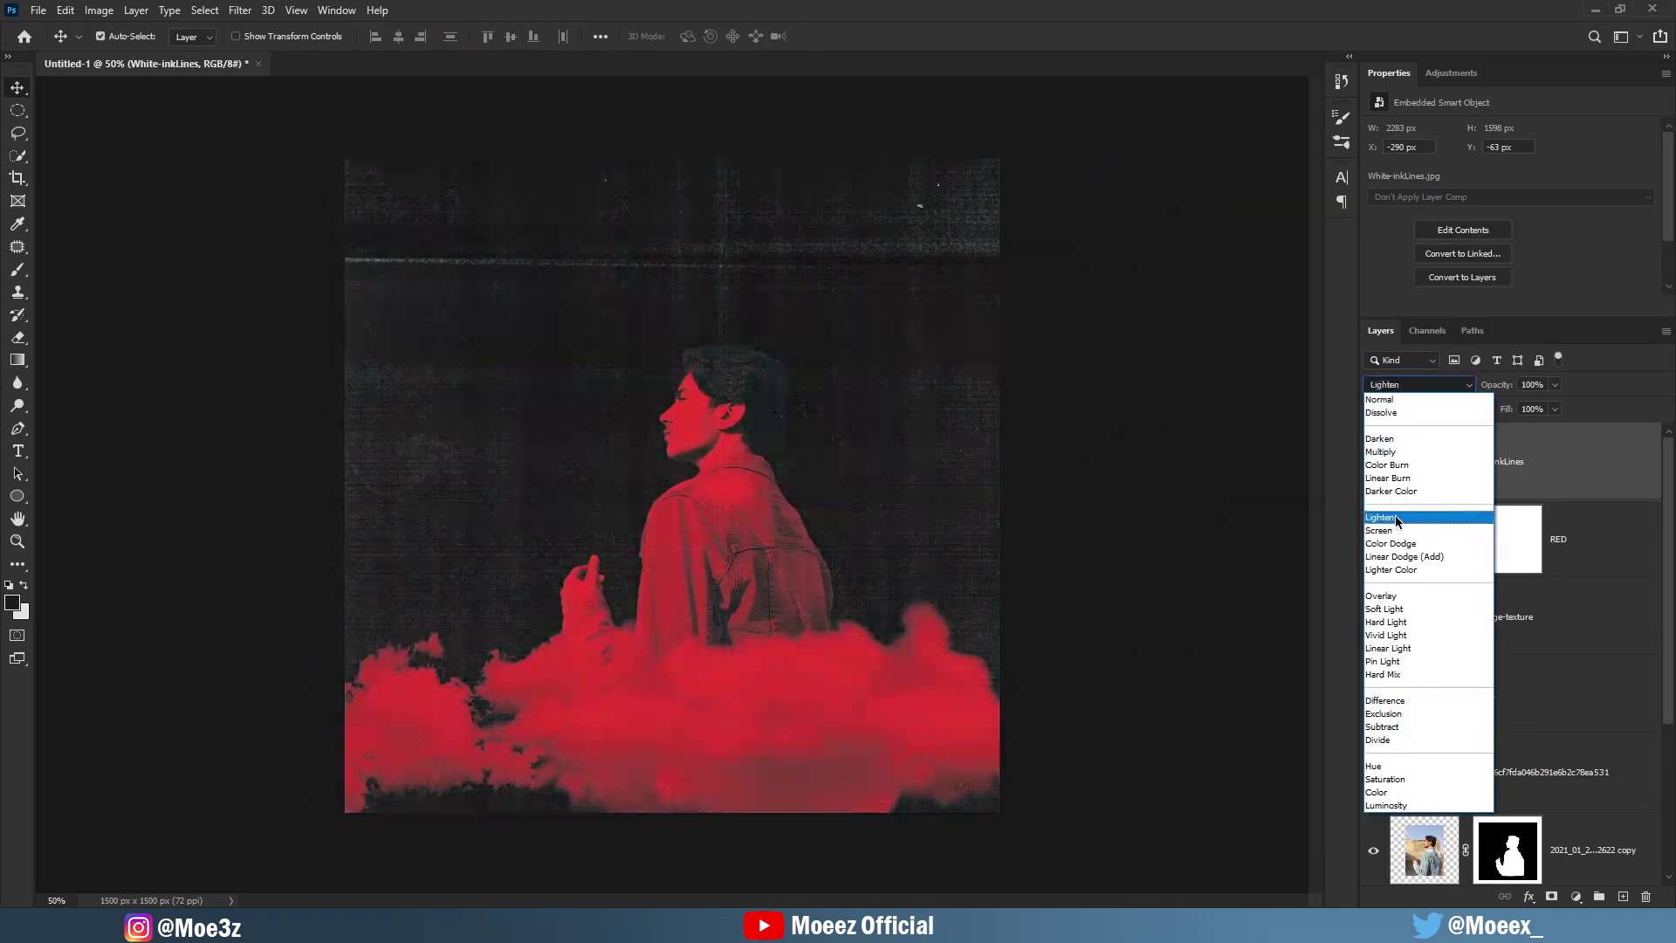
pyautogui.click(1381, 516)
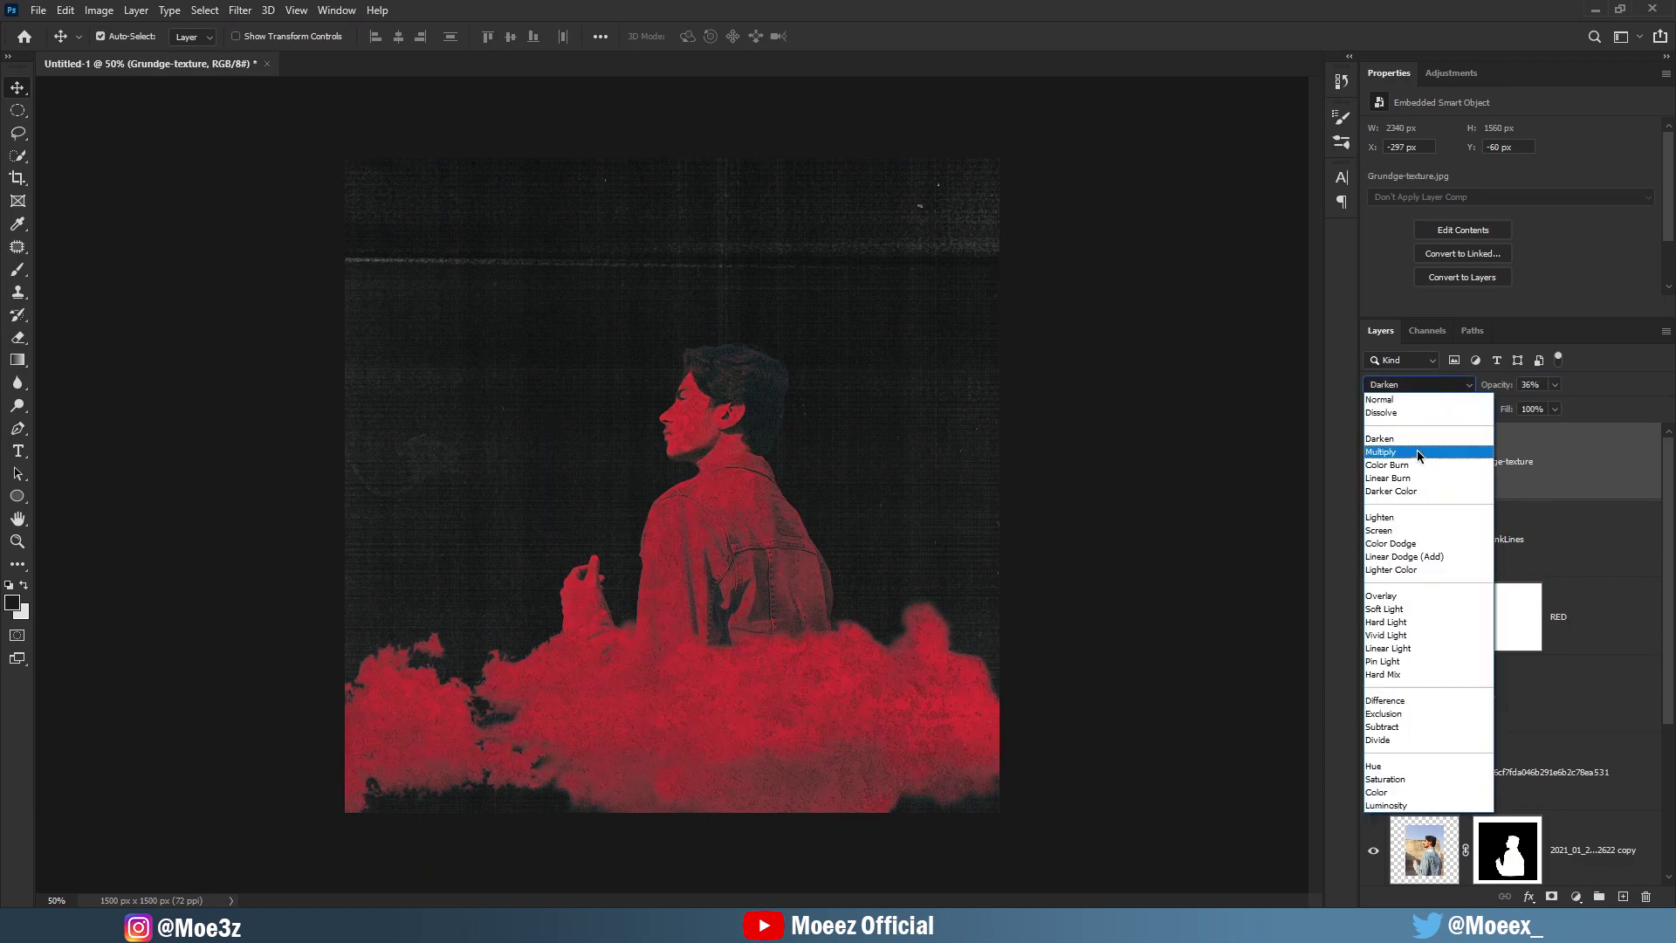
pyautogui.click(1381, 517)
pyautogui.press('0')
pyautogui.press('8')
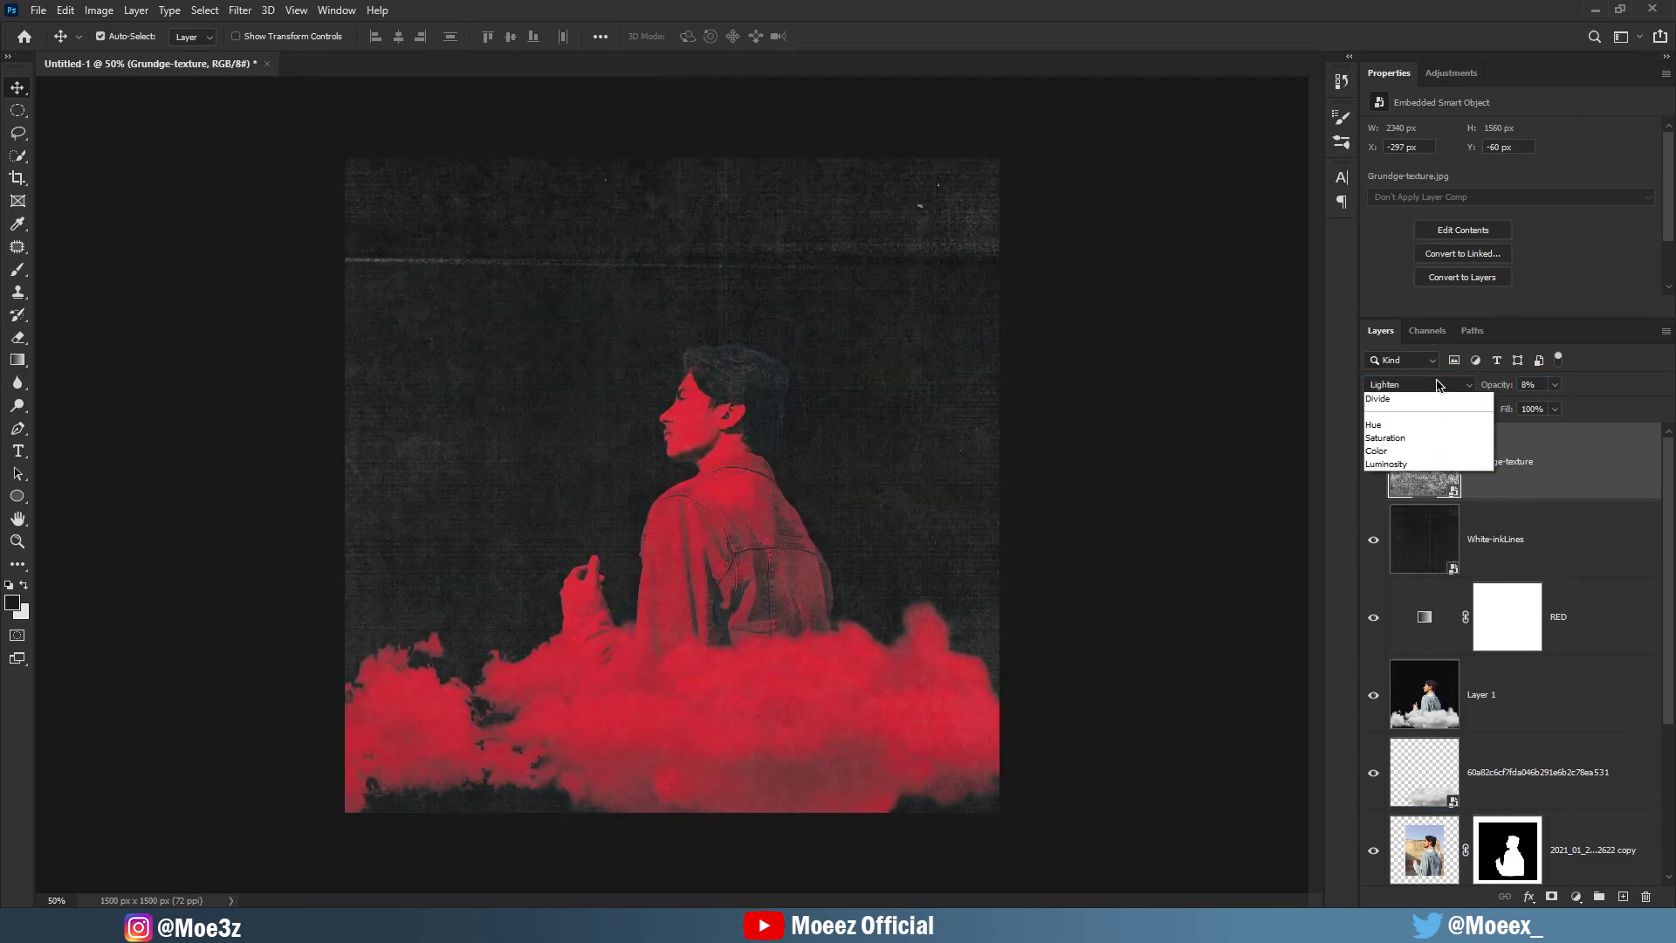
pyautogui.hotkey('shift', 'alt', 'o')
pyautogui.press('6')
pyautogui.press('6')
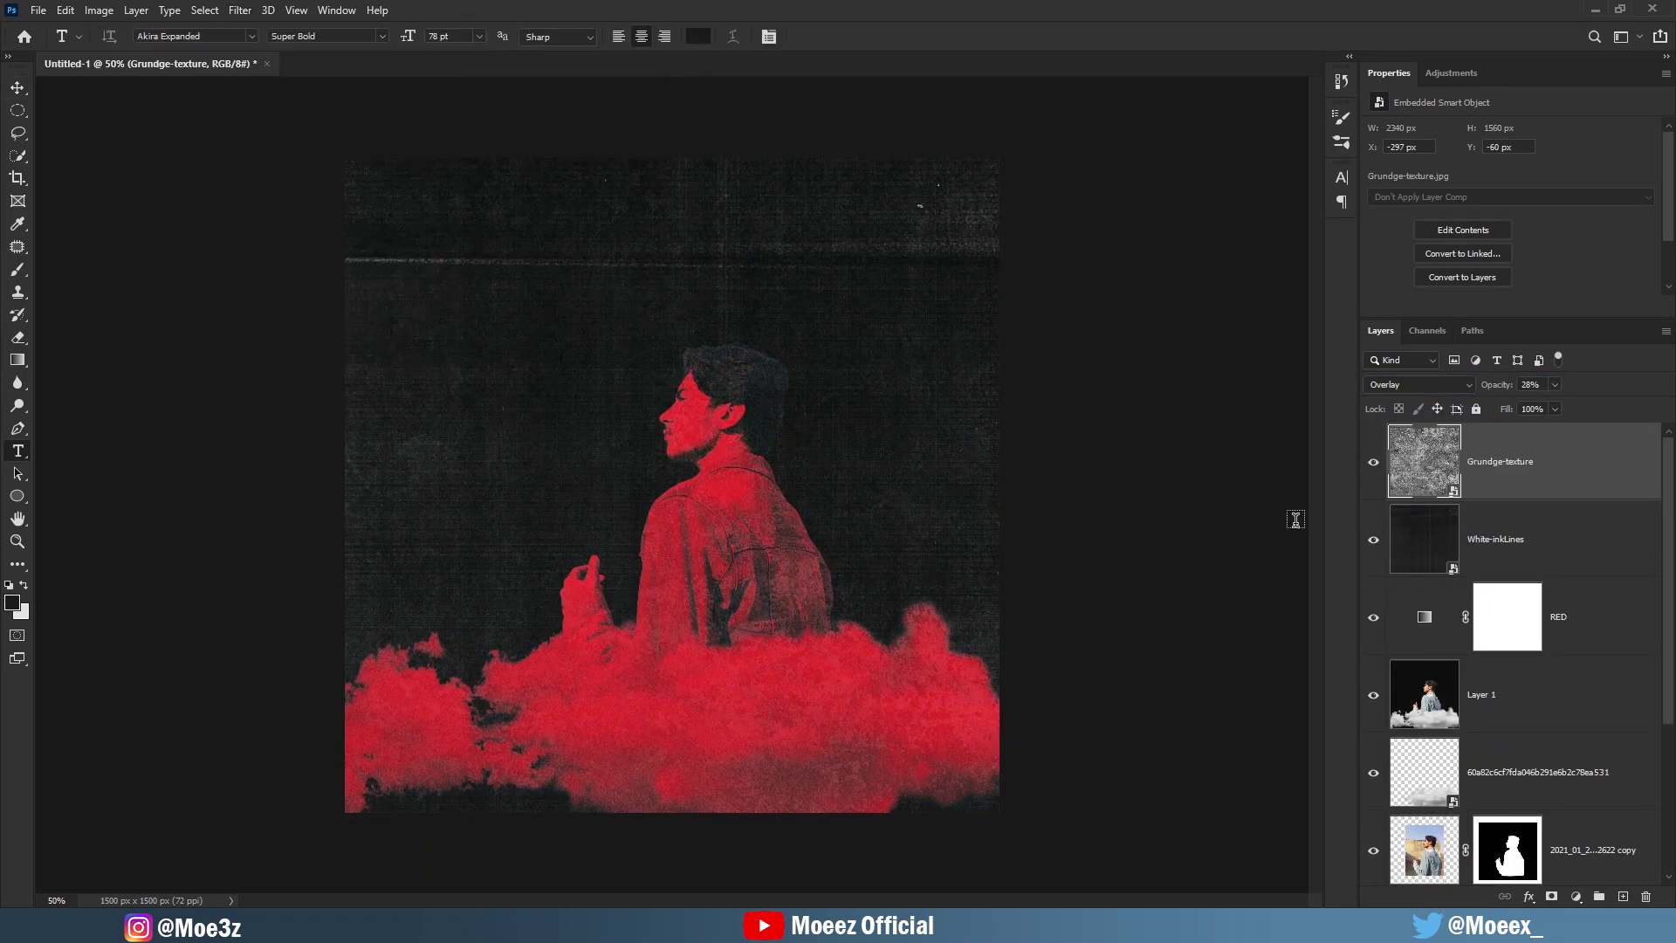
# Write the MZ EP title in white and enlarge it toward the top.
pyautogui.click(824, 490)
pyautogui.hotkey('ctrl', 'a')
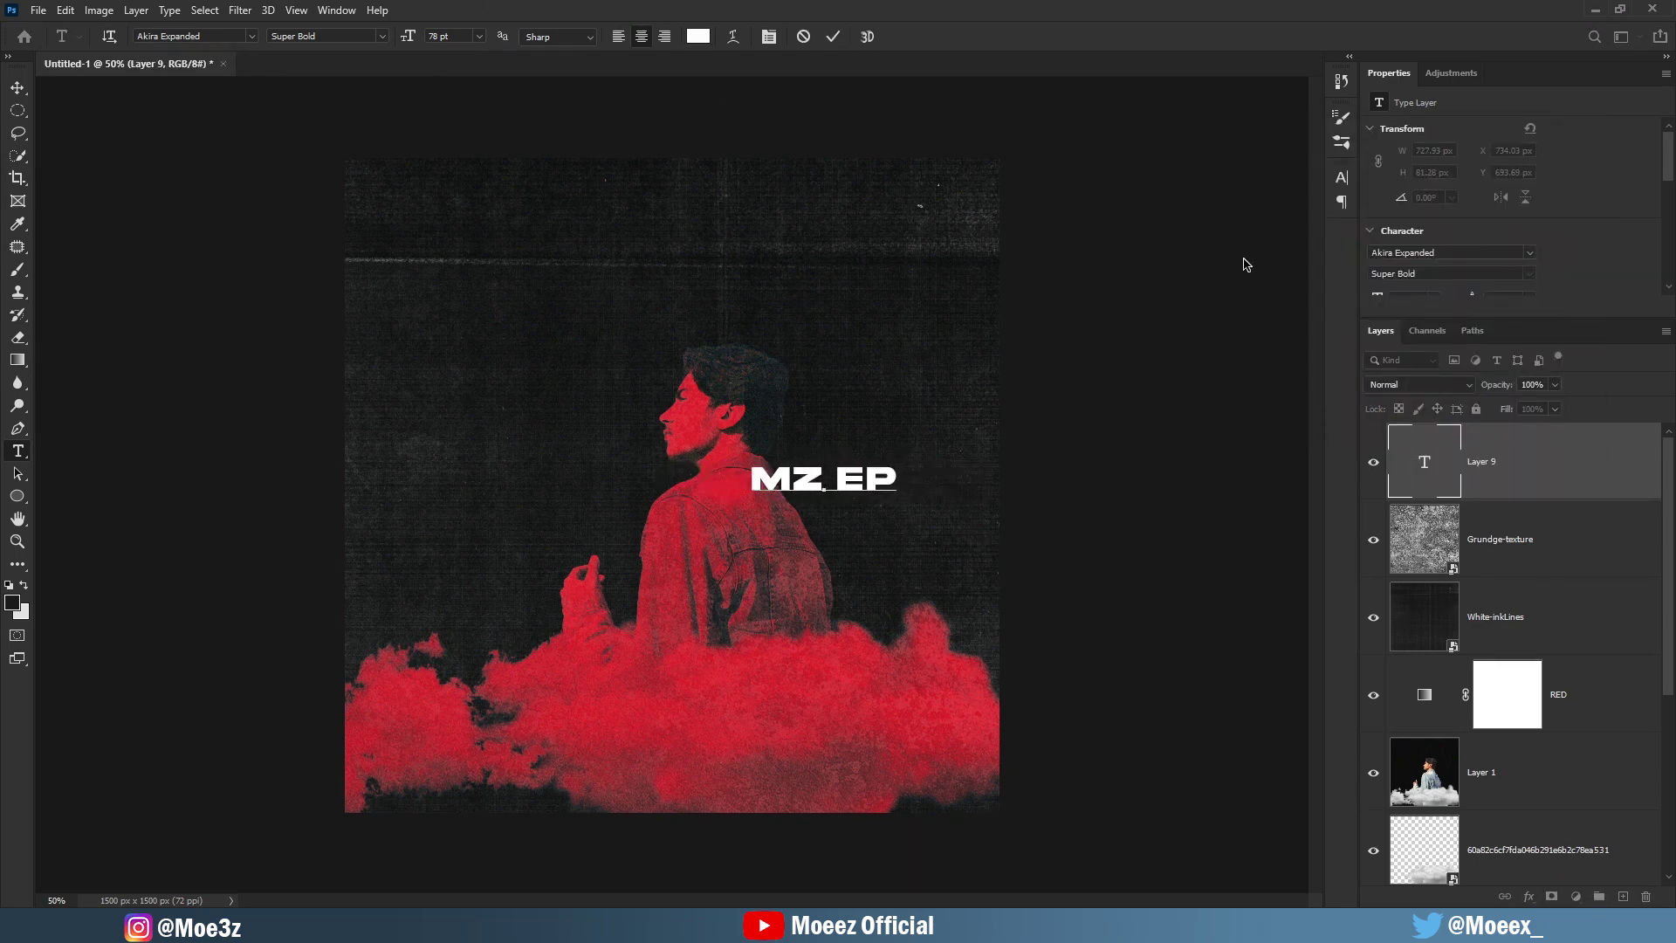
pyautogui.hotkey('ctrl', 't')
pyautogui.moveTo(879, 180); pyautogui.dragTo(741, 222)
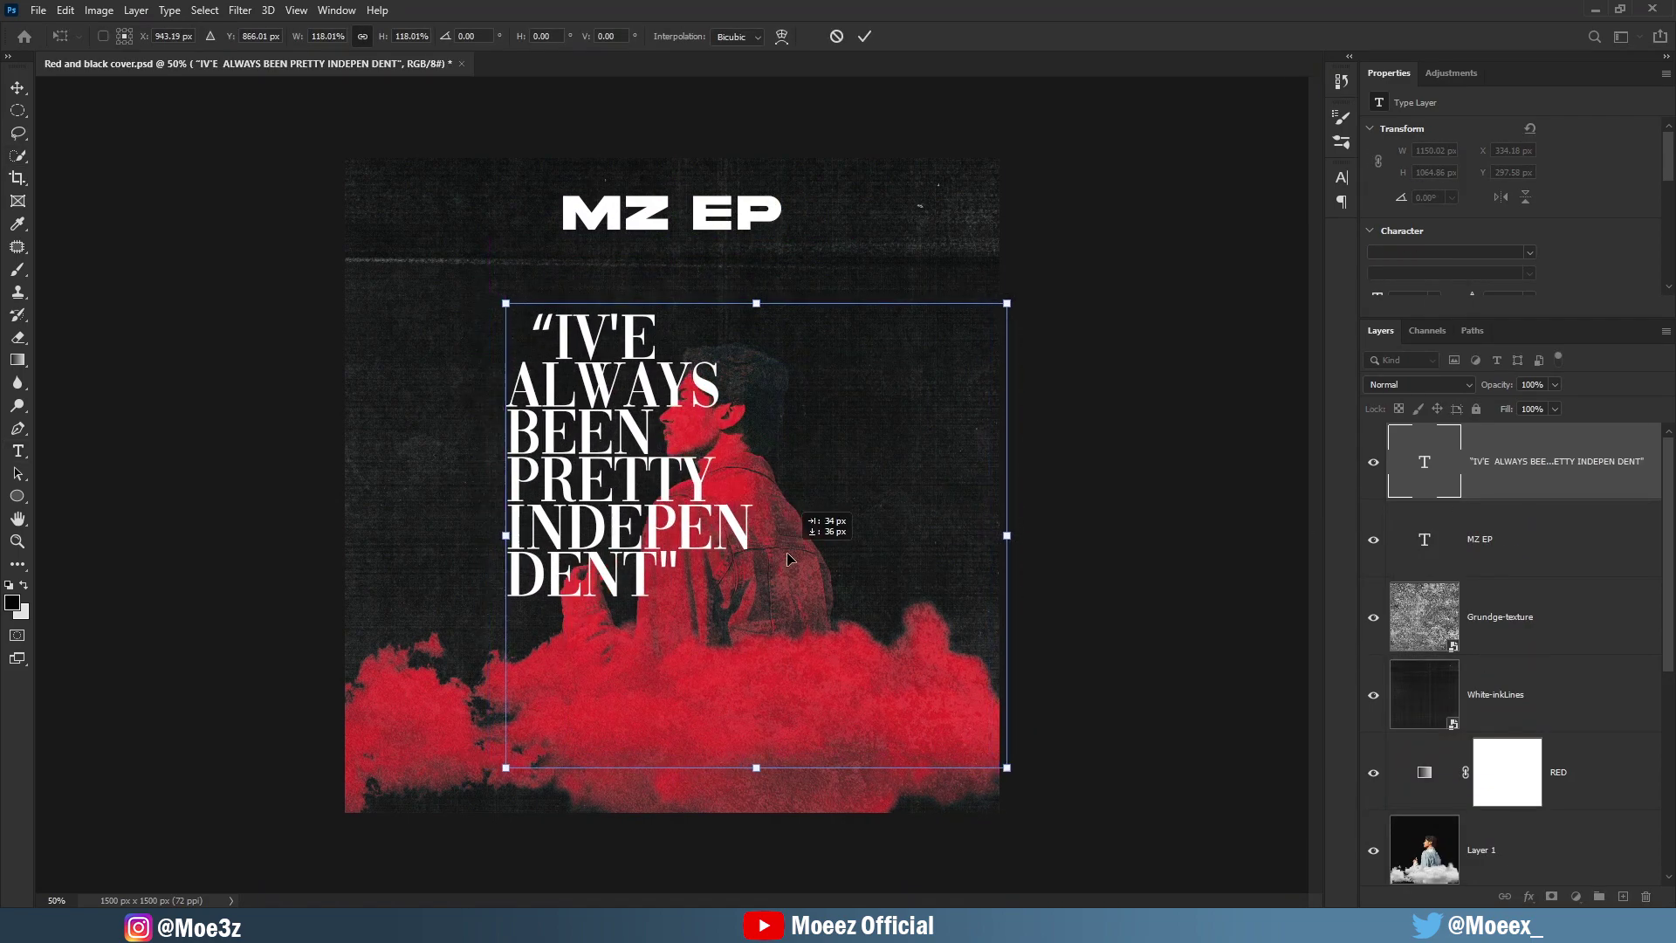
# Nudge the quote into place and erase its letters covering the man.
pyautogui.moveTo(788, 559); pyautogui.dragTo(781, 570)
pyautogui.press('Return')
pyautogui.press('w')
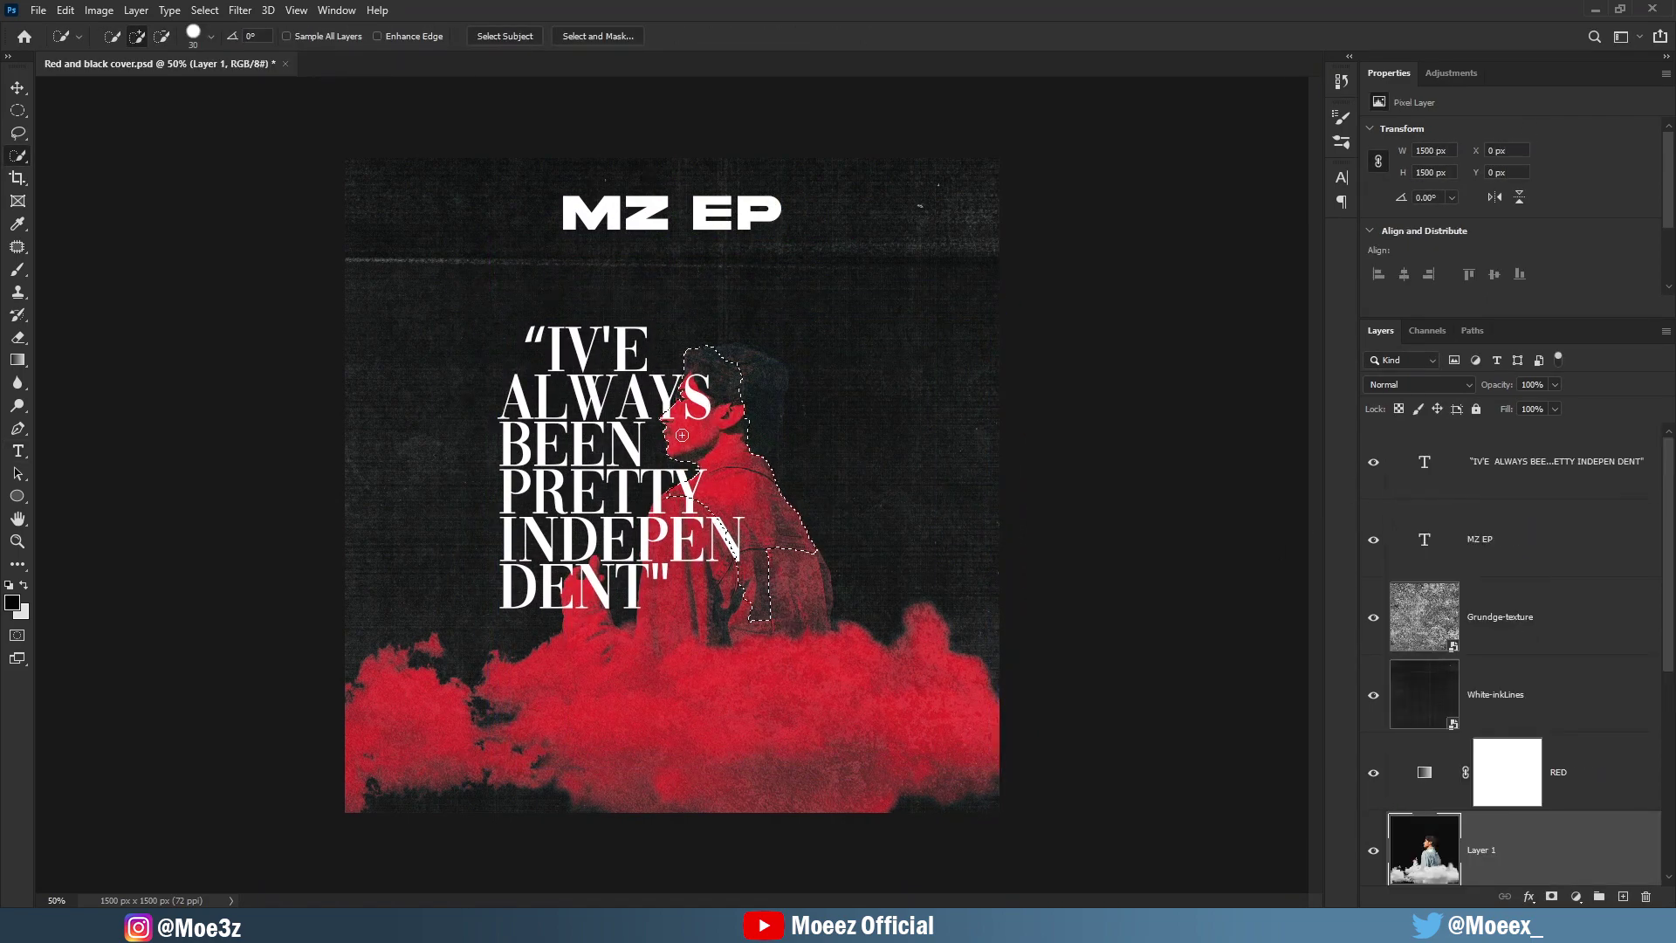
pyautogui.click(1561, 486)
pyautogui.moveTo(705, 404); pyautogui.dragTo(605, 620)
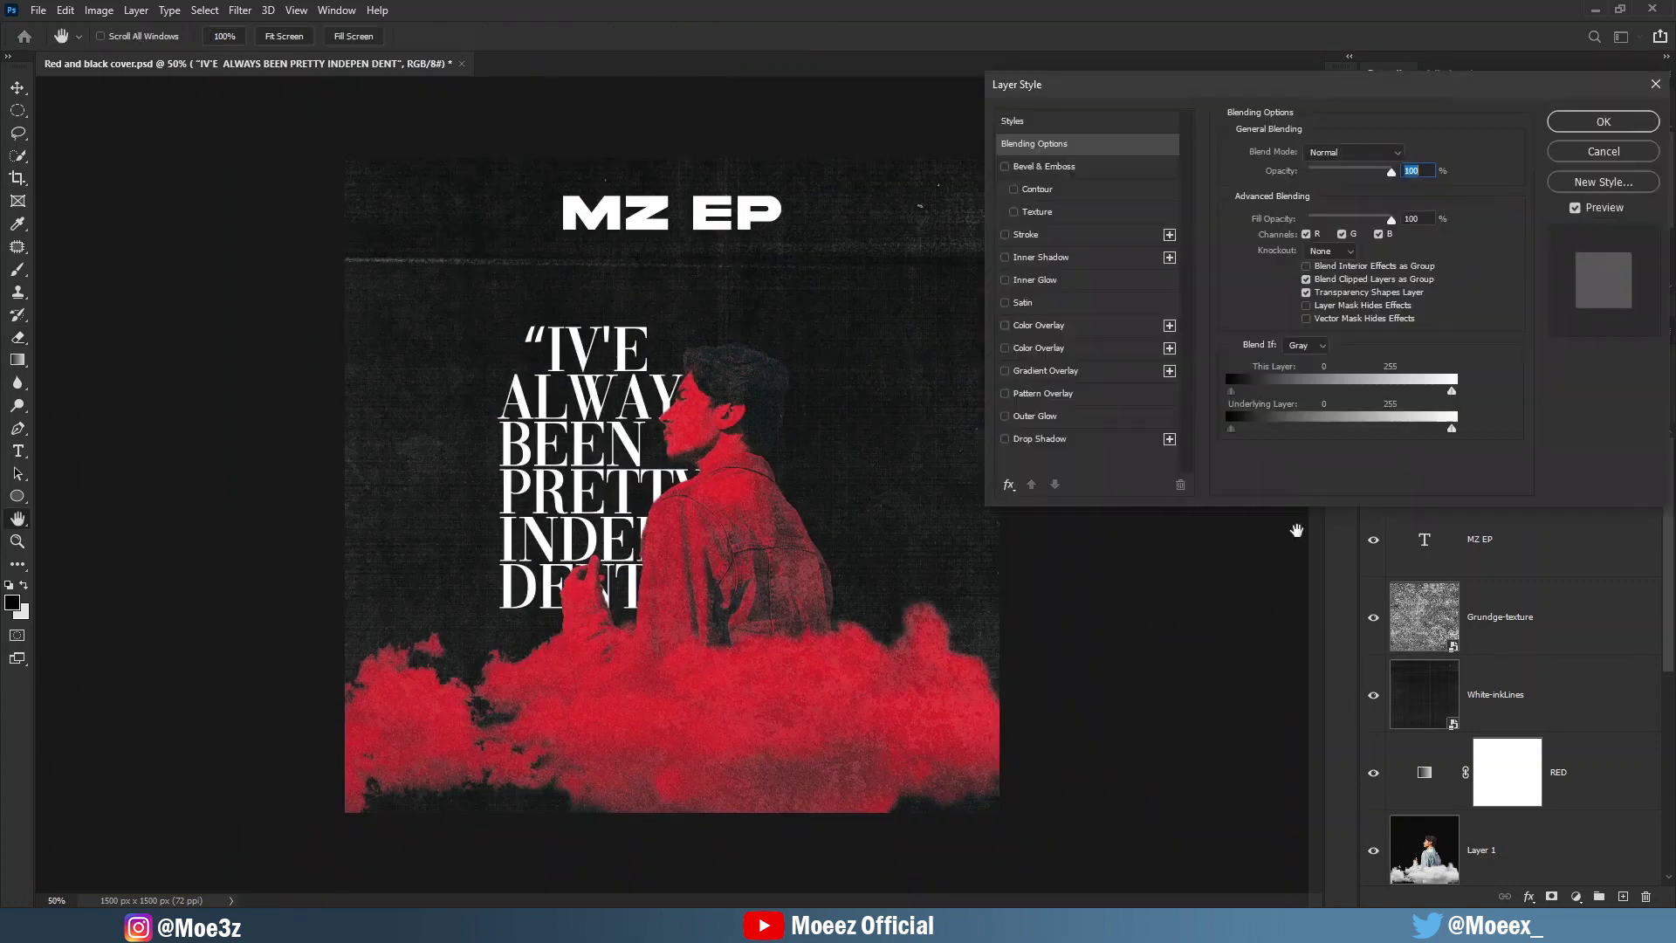
# Apply grey Gradient Overlays to the quote and MZ EP.
pyautogui.click(865, 212)
pyautogui.click(866, 375)
pyautogui.click(1138, 402)
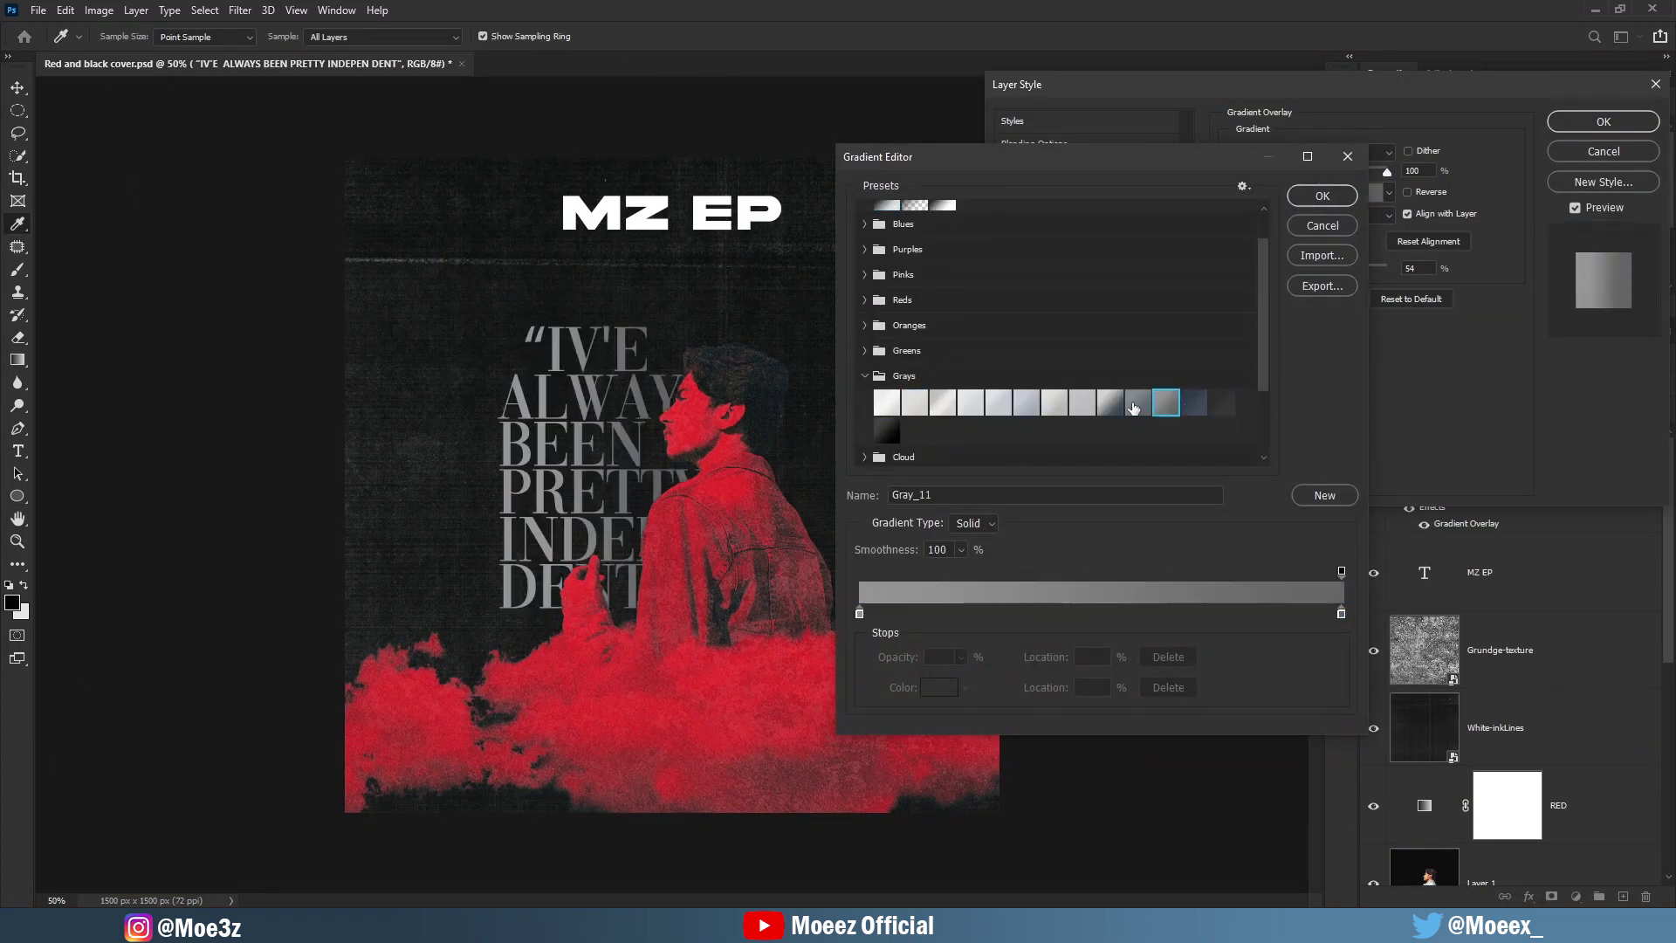
pyautogui.click(1083, 403)
pyautogui.click(1138, 403)
pyautogui.press('Return')
pyautogui.press('Return')
pyautogui.hotkey('ctrl', 't')
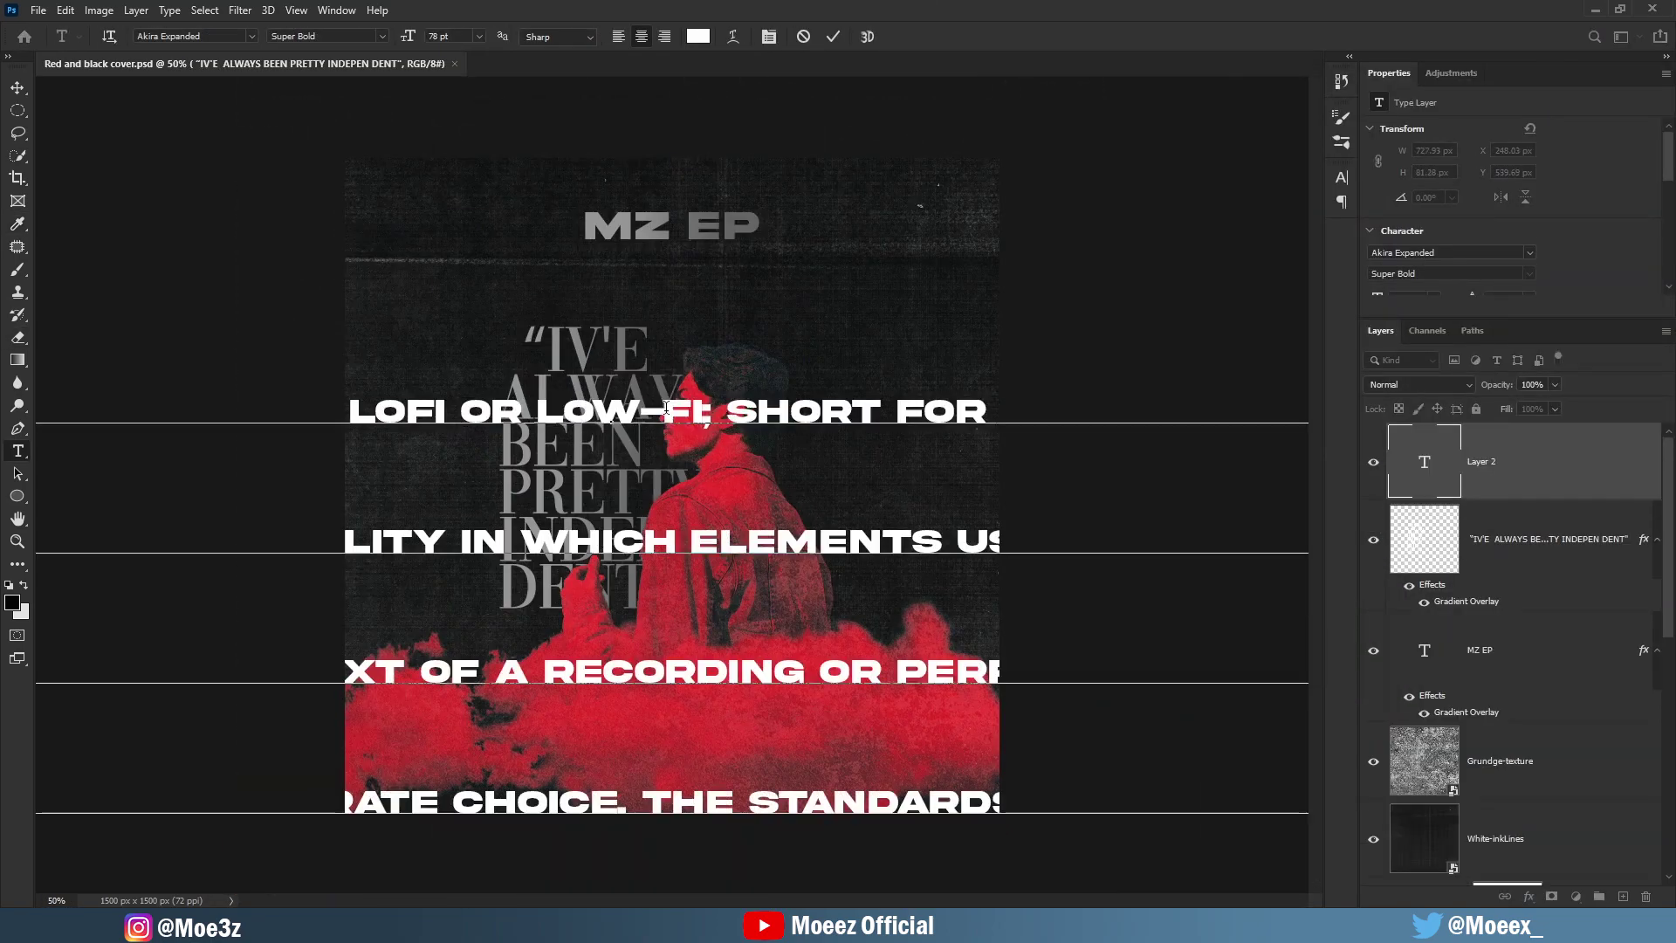
# Set the lofi paragraph in Candara at 15.79 pt, left-aligned beside the figure.
pyautogui.moveTo(1429, 170); pyautogui.dragTo(1397, 172)
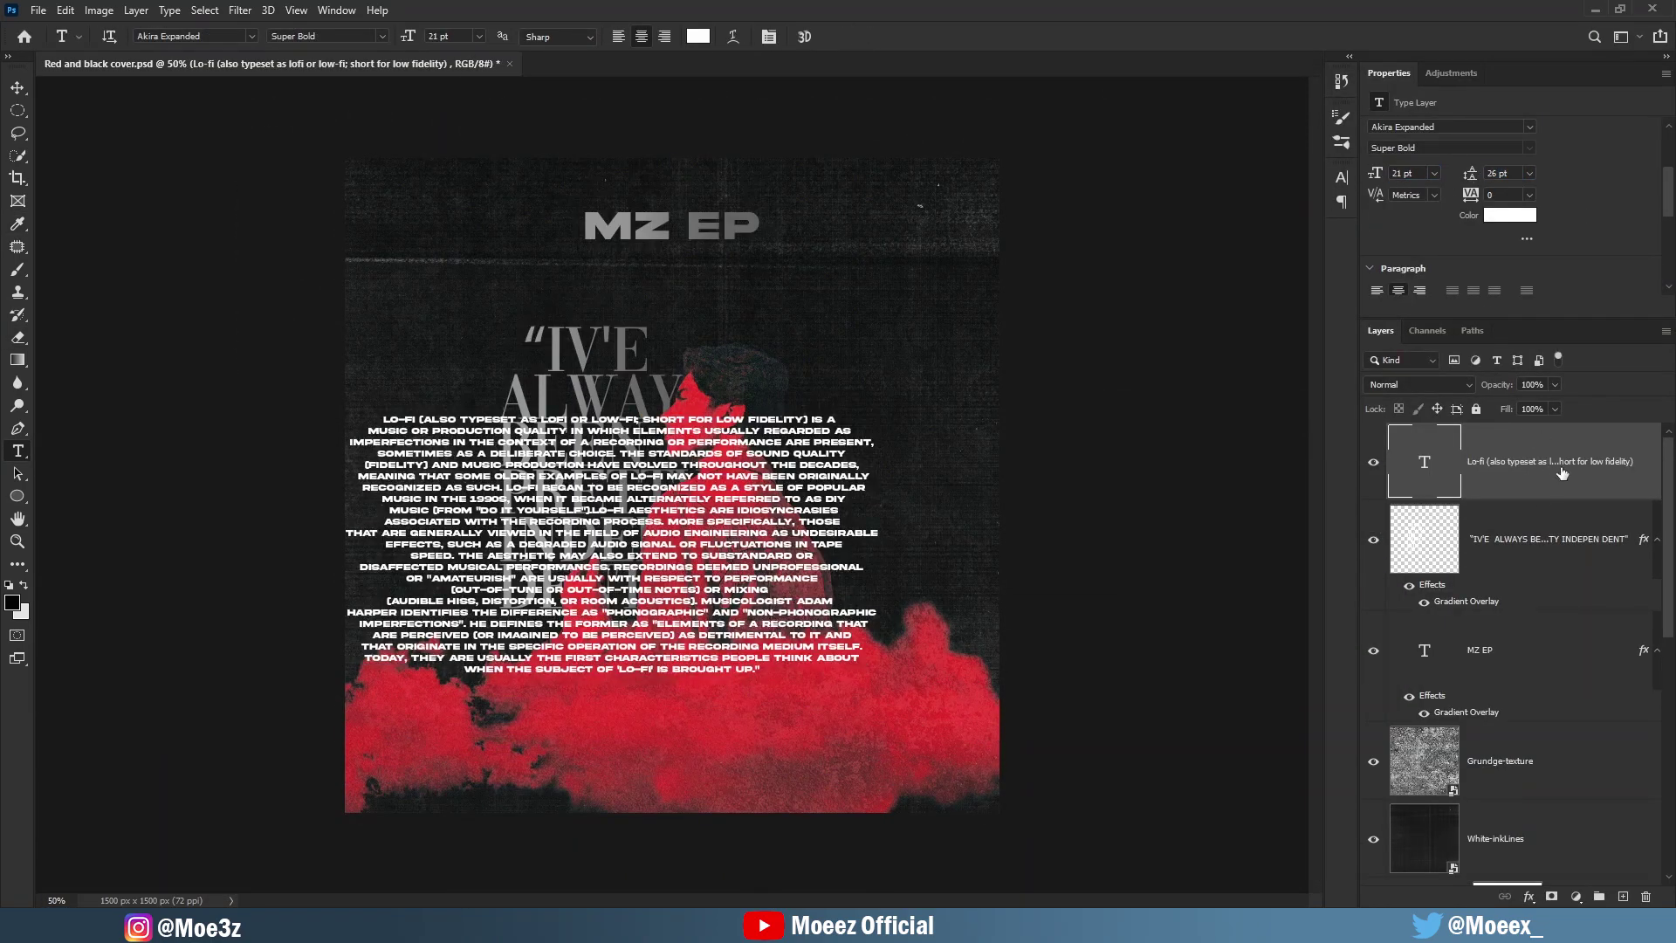
pyautogui.click(252, 35)
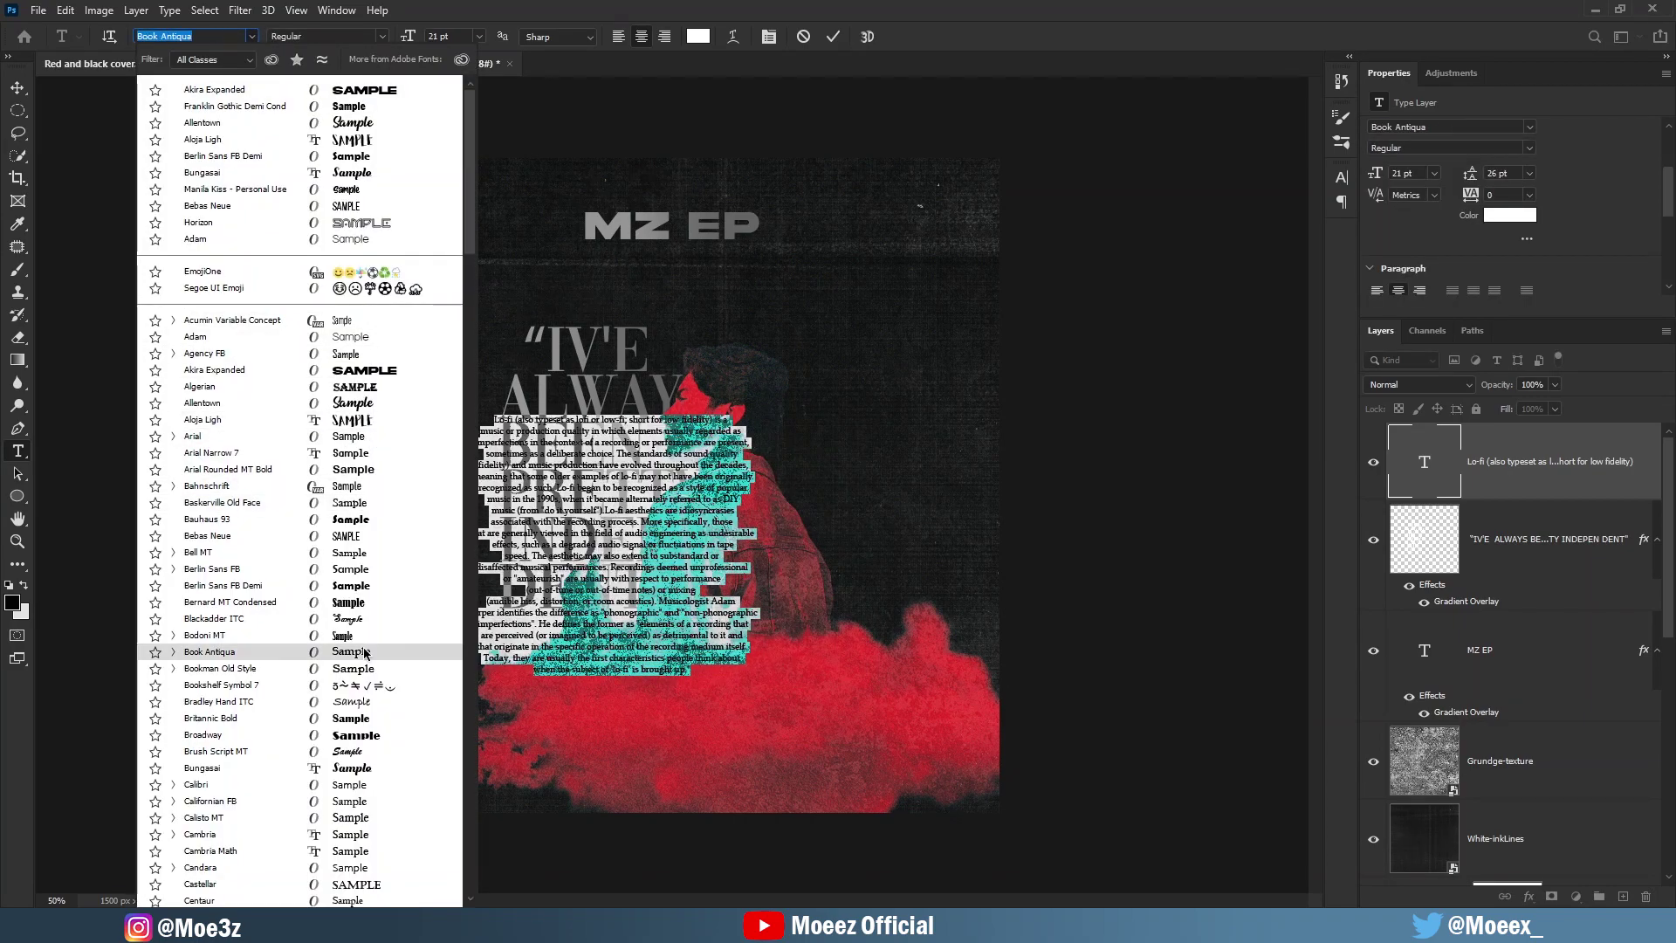
pyautogui.click(347, 845)
pyautogui.click(1418, 463)
pyautogui.hotkey('ctrl', 't')
pyautogui.moveTo(567, 393)
pyautogui.mouseDown()
pyautogui.moveTo(899, 524)
pyautogui.moveTo(778, 484)
pyautogui.mouseUp()
pyautogui.press('Return')
pyautogui.click(1152, 464)
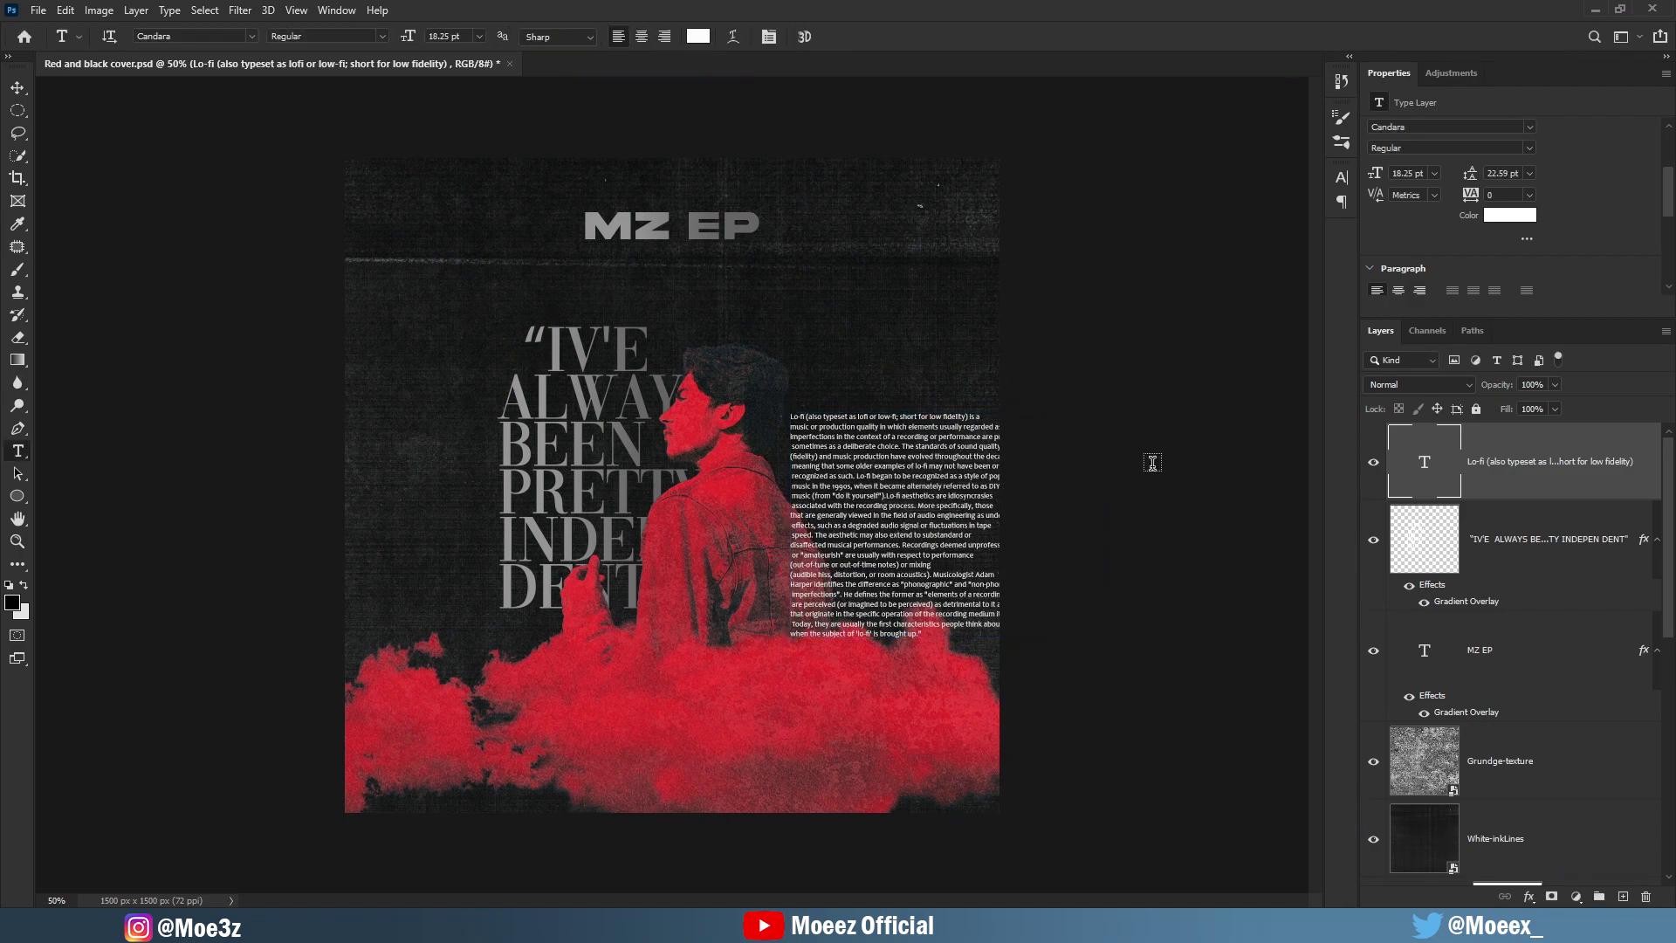
pyautogui.moveTo(1018, 389); pyautogui.dragTo(1000, 441)
pyautogui.click(1178, 414)
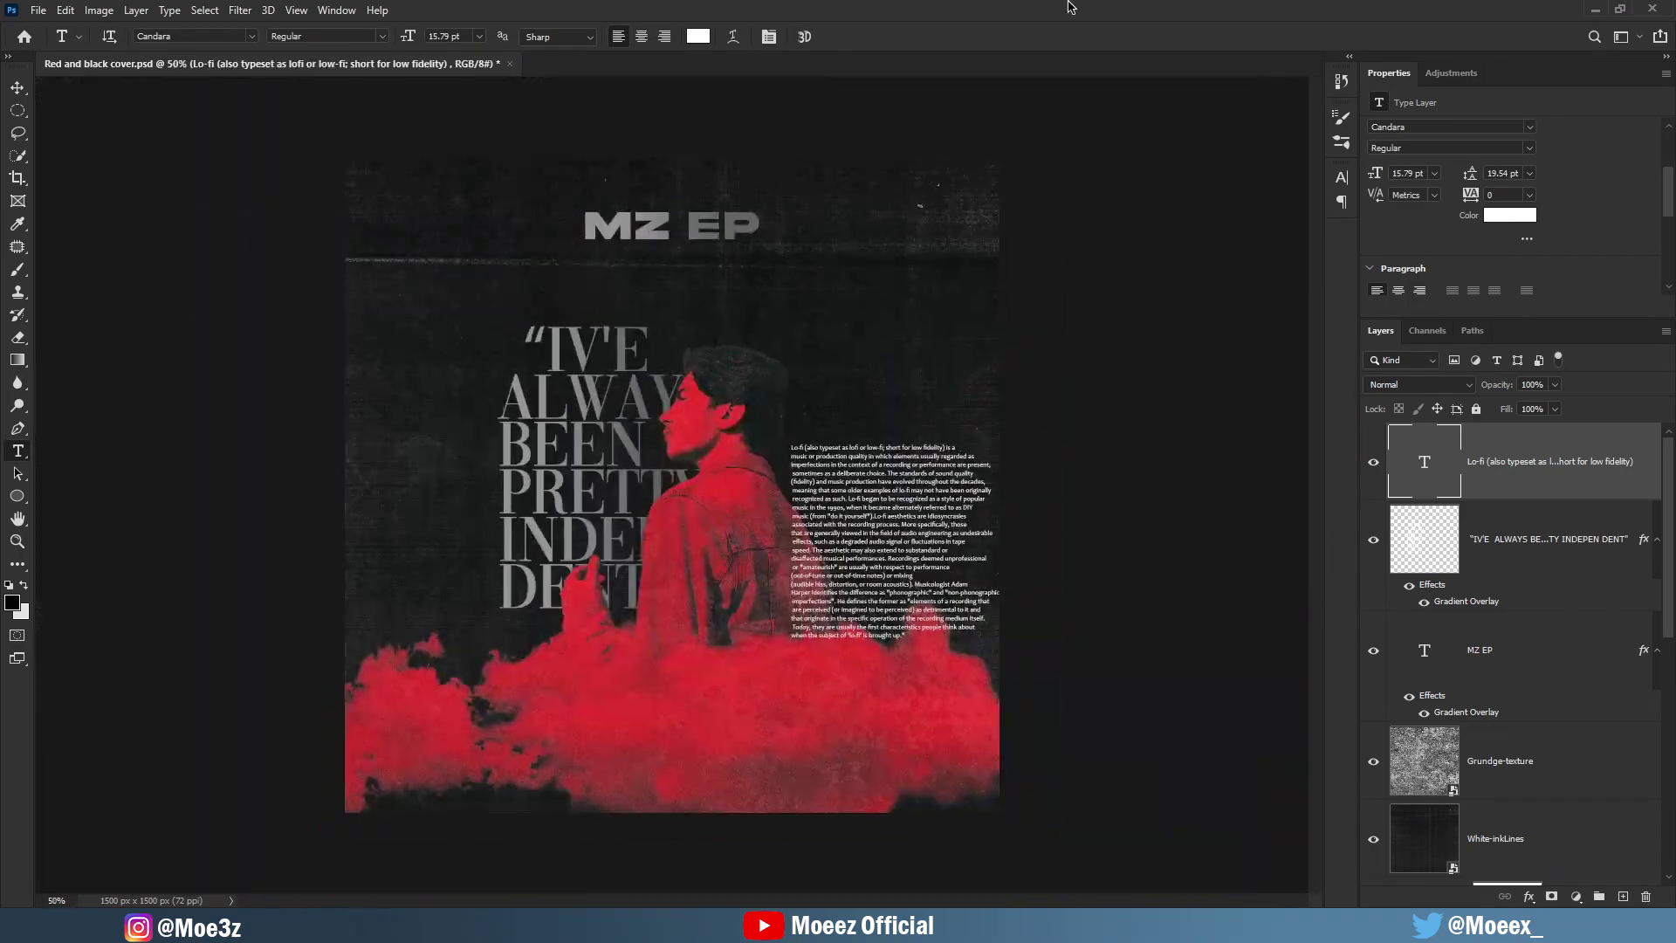
# Place and enlarge the barcode-1 image, then open Select > Color Range.
pyautogui.moveTo(672, 498); pyautogui.dragTo(808, 305)
pyautogui.press('Return')
pyautogui.click(204, 9)
pyautogui.click(224, 169)
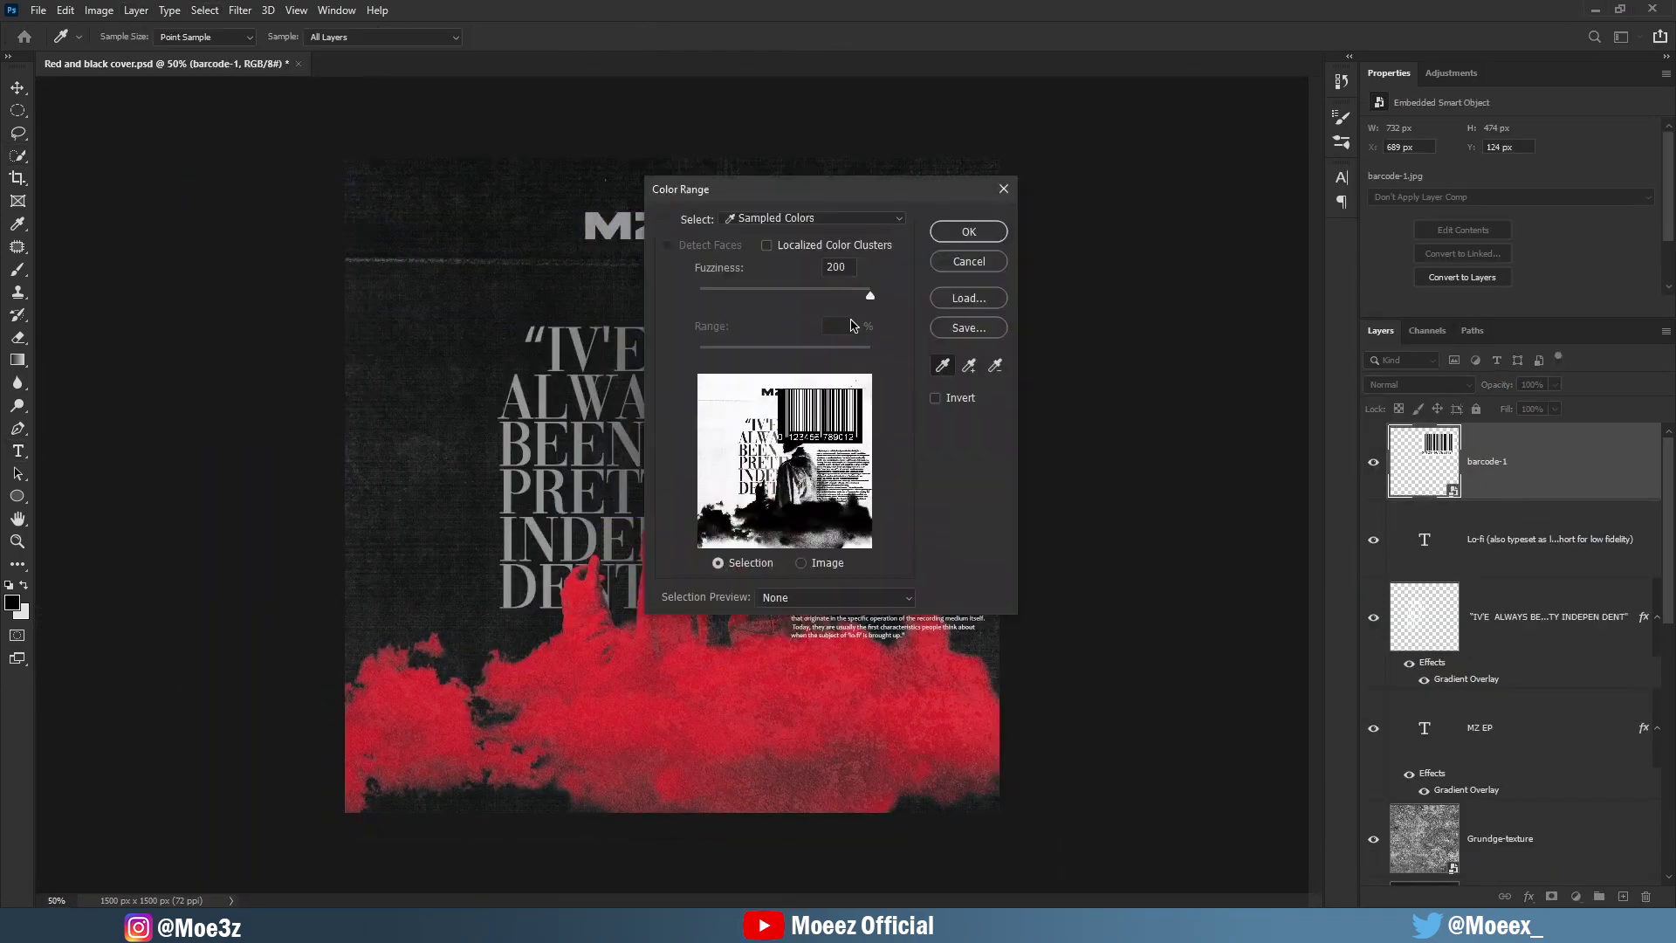
# Copy the barcode bars to their own layer, hide the original, and add a grey Gradient Overlay.
pyautogui.click(808, 291)
pyautogui.click(1374, 285)
pyautogui.hotkey('ctrl', 'j')
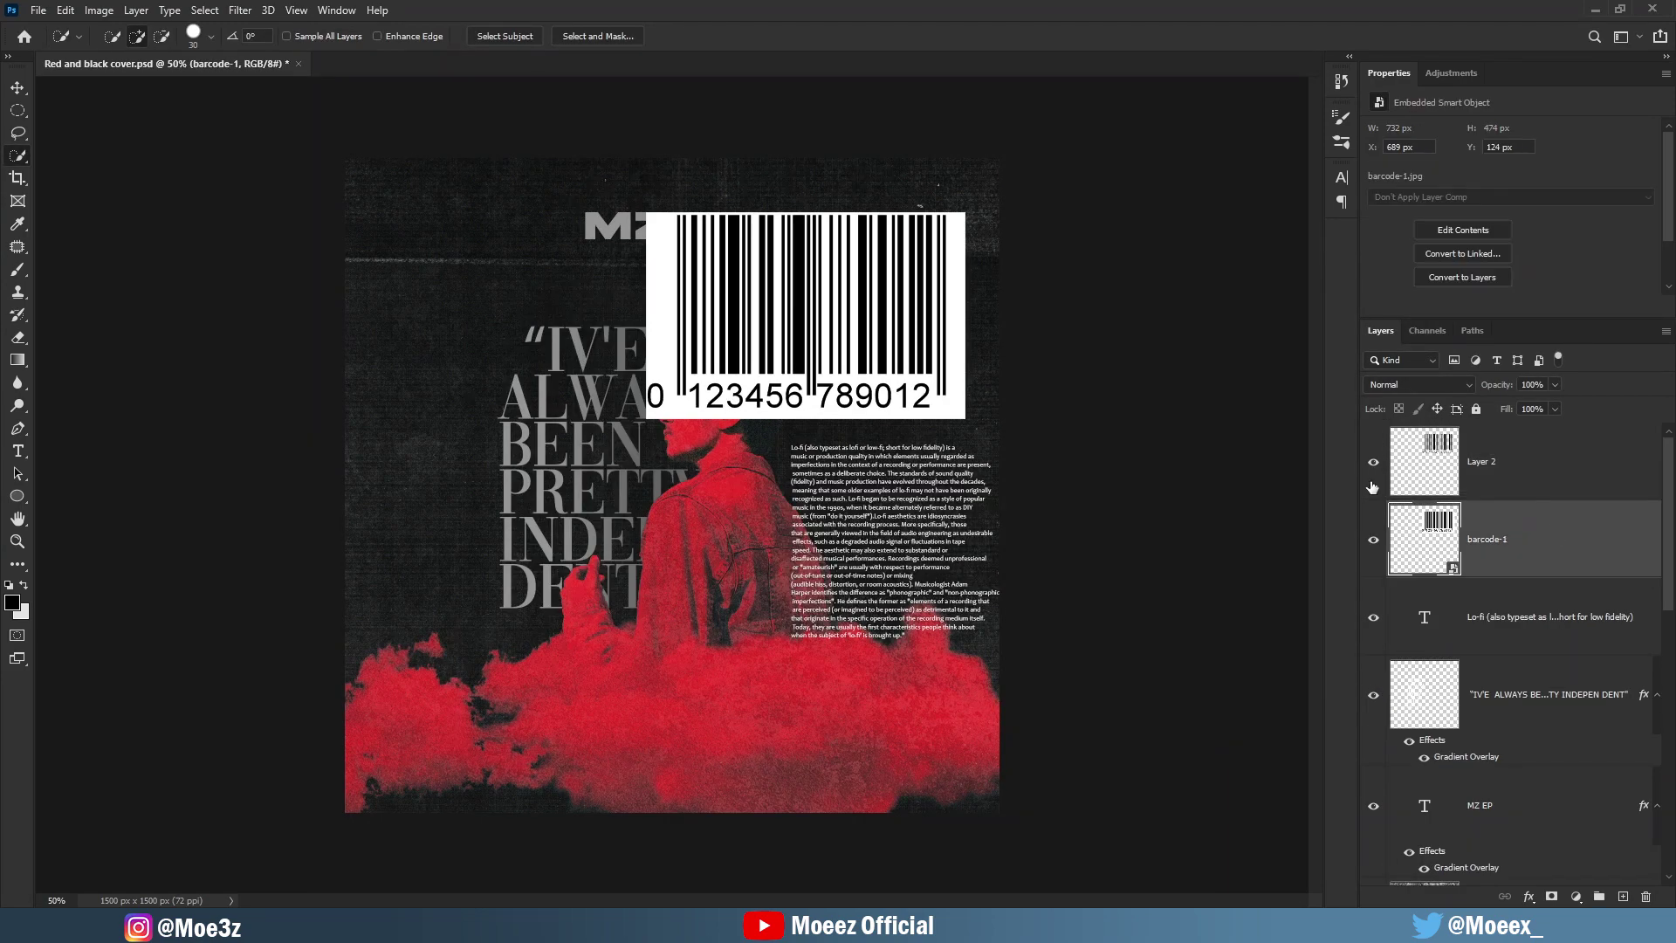
pyautogui.click(1374, 538)
pyautogui.doubleClick(1571, 461)
pyautogui.click(1045, 370)
pyautogui.click(1603, 121)
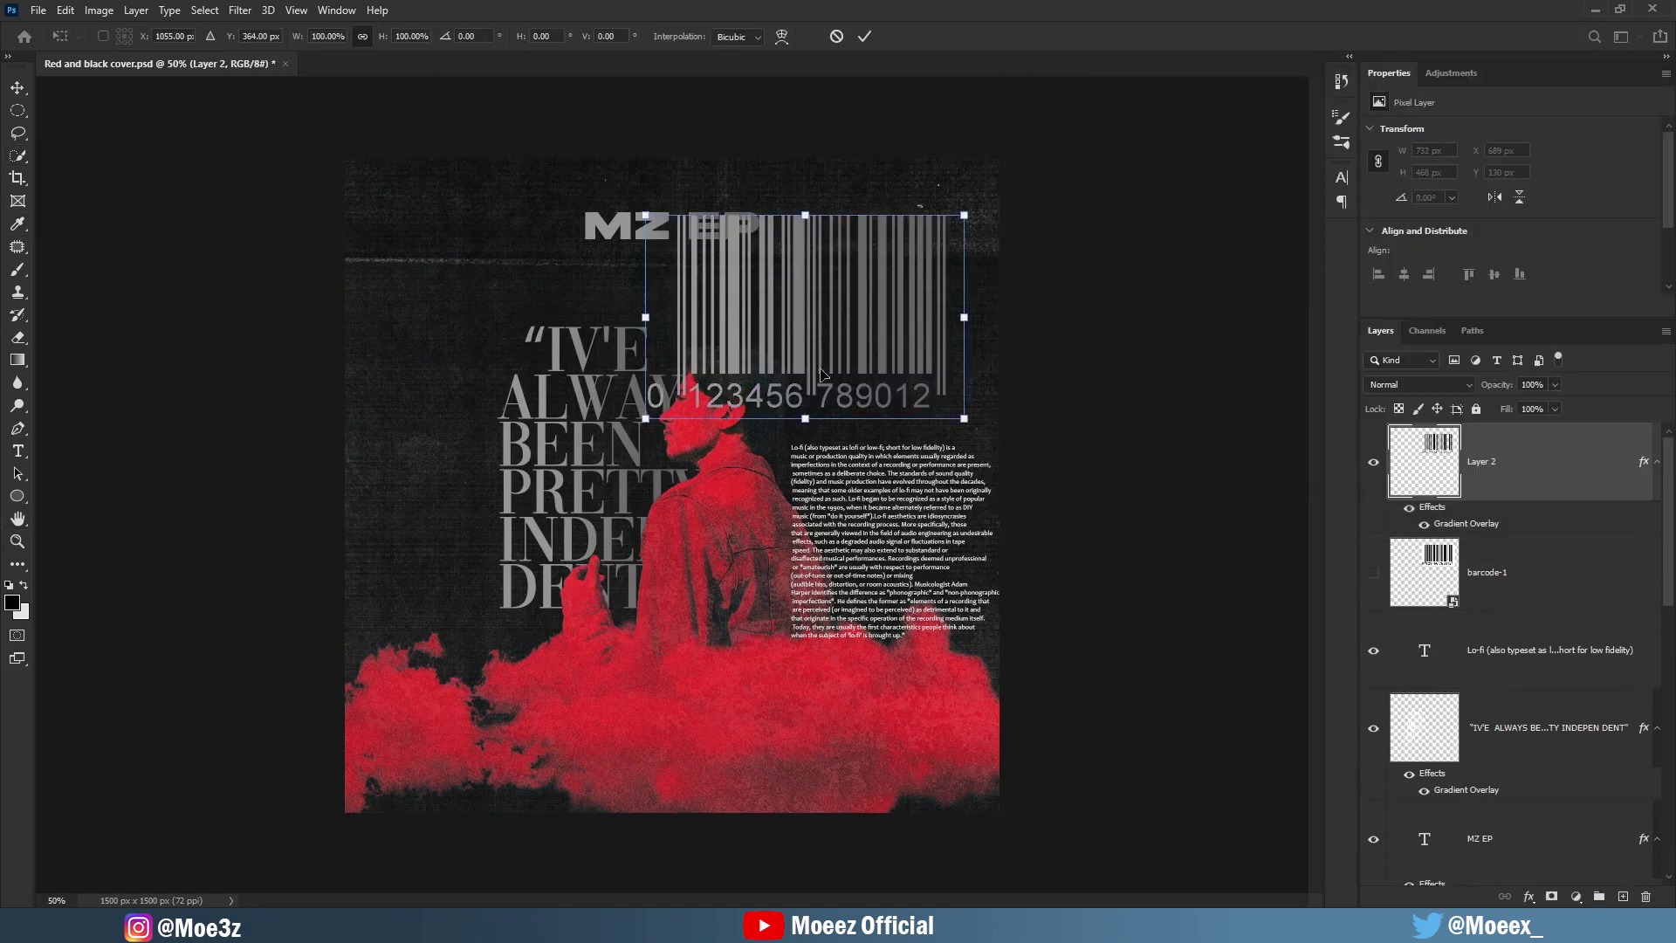
# Convert the barcode to a smart object and shrink it above the paragraph.
pyautogui.rightClick(1520, 461)
pyautogui.click(1358, 411)
pyautogui.hotkey('ctrl', 't')
pyautogui.moveTo(676, 214); pyautogui.dragTo(783, 329)
pyautogui.moveTo(889, 404); pyautogui.dragTo(938, 410)
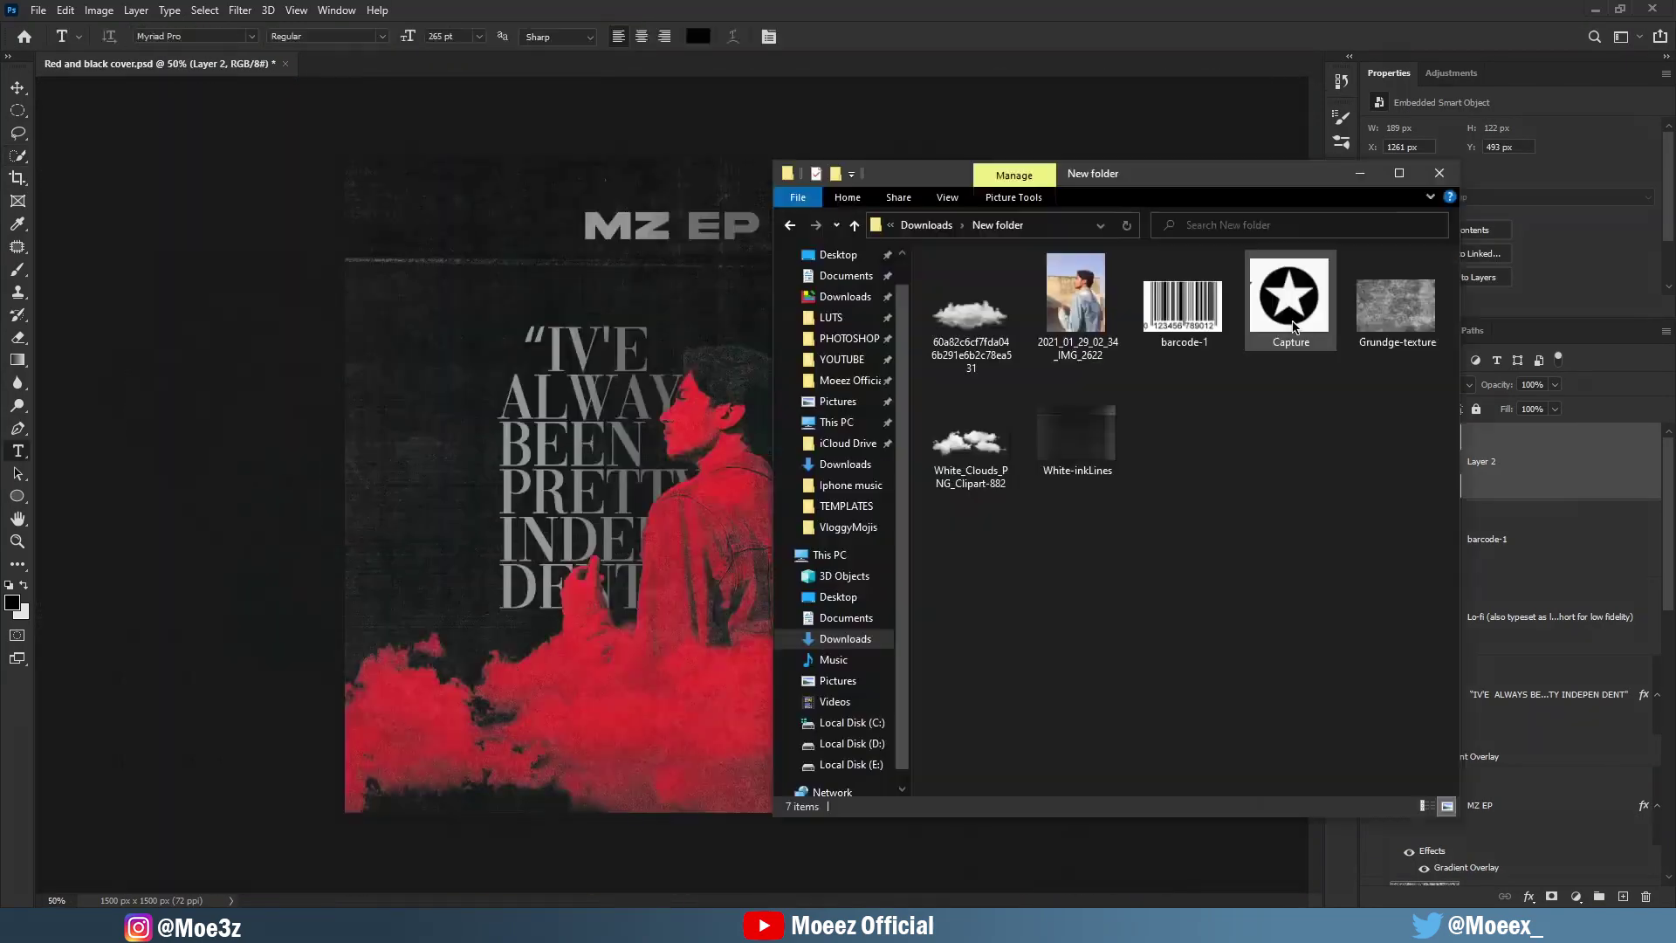
# Place the star image in the cover and delete its white background.
pyautogui.moveTo(1287, 292); pyautogui.dragTo(683, 461)
pyautogui.press('Return')
pyautogui.press('e')
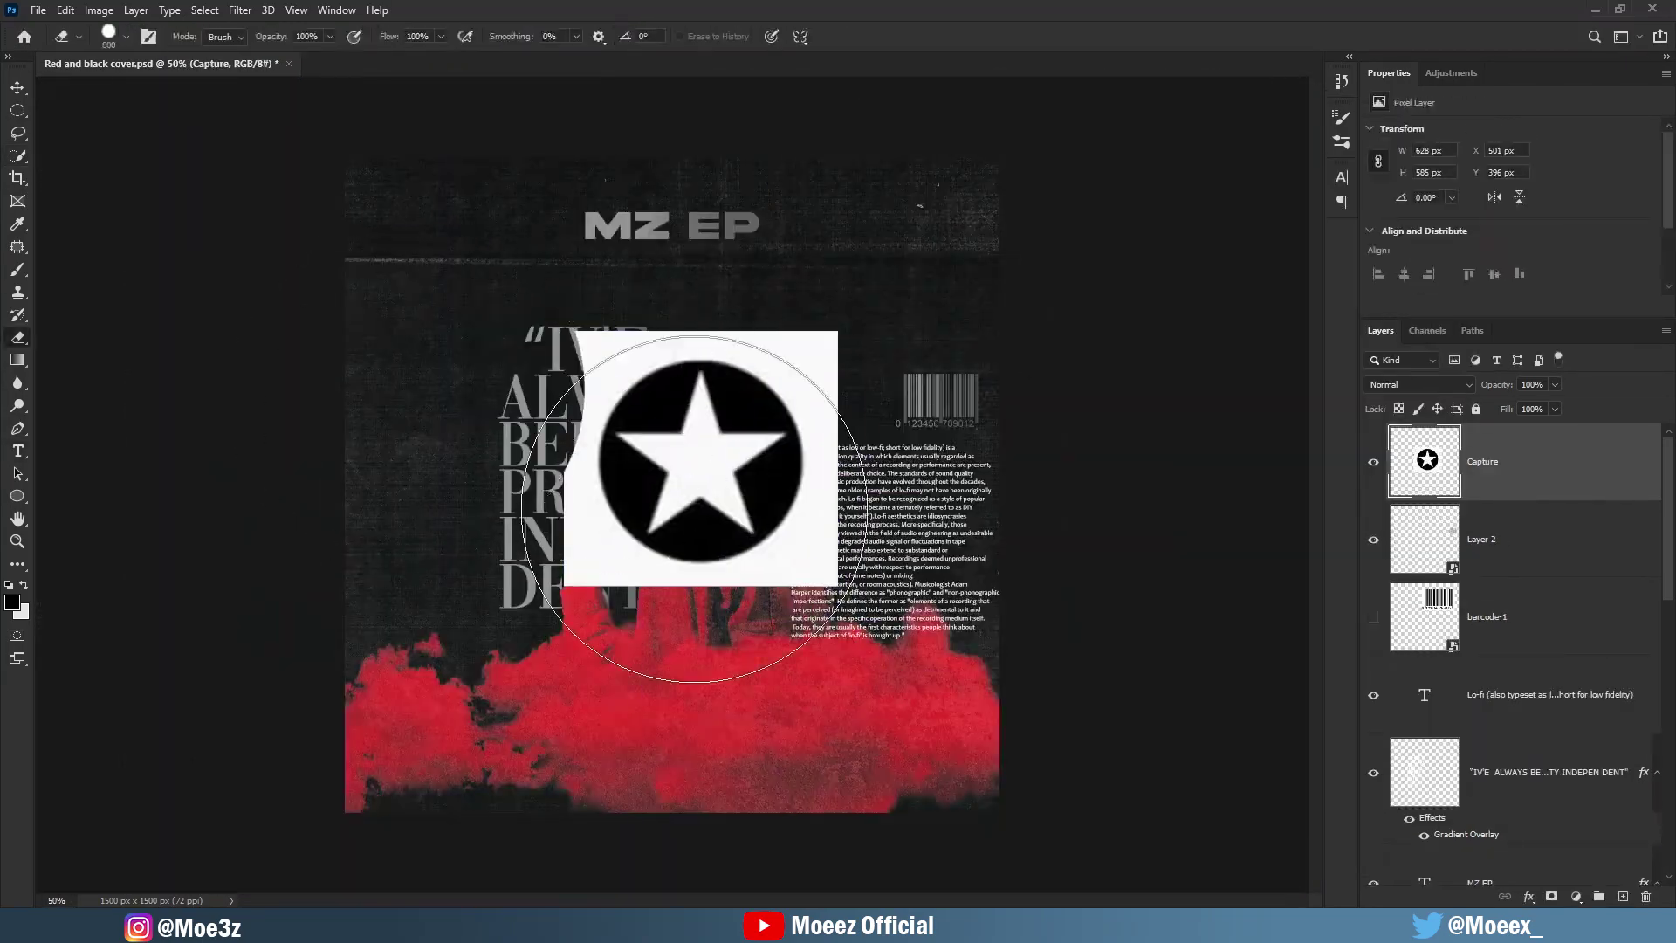
pyautogui.click(204, 9)
pyautogui.click(229, 187)
pyautogui.click(1030, 524)
pyautogui.press('Return')
pyautogui.hotkey('ctrl', 'j')
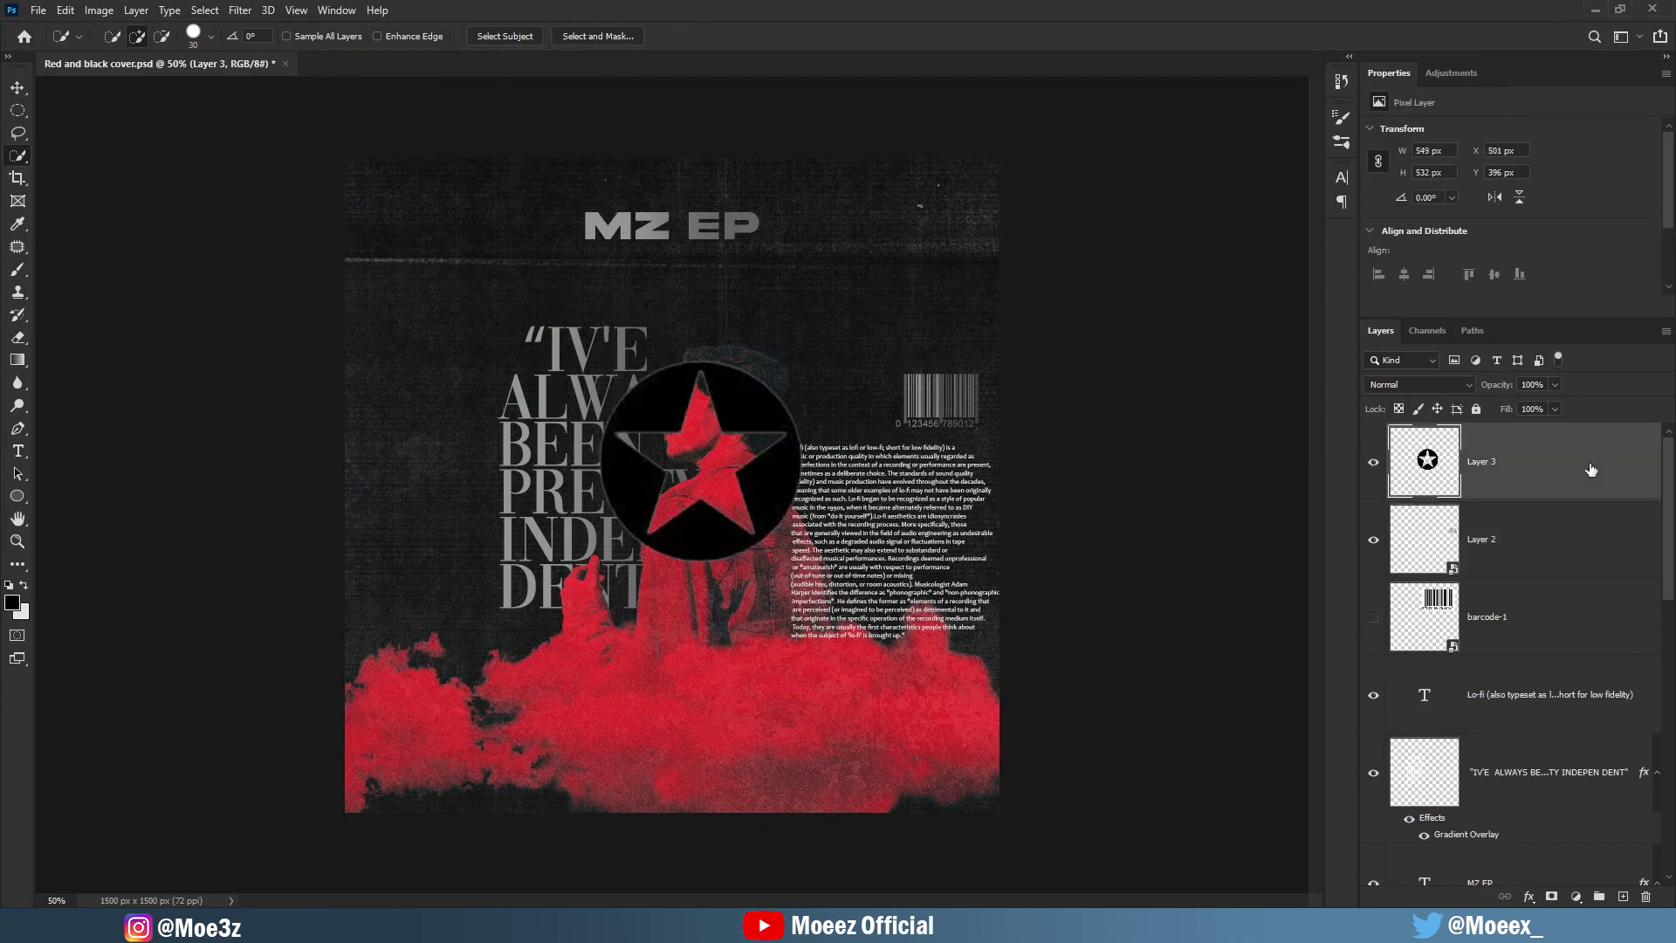
# Shrink the star beside the barcode and give it a Gradient Overlay.
pyautogui.hotkey('ctrl', 't')
pyautogui.moveTo(935, 258); pyautogui.dragTo(882, 346)
pyautogui.press('Return')
pyautogui.doubleClick(1554, 461)
pyautogui.click(1586, 128)
pyautogui.hotkey('ctrl', 't')
pyautogui.hotkey('ctrl', '1')
pyautogui.hotkey('ctrl', 't')
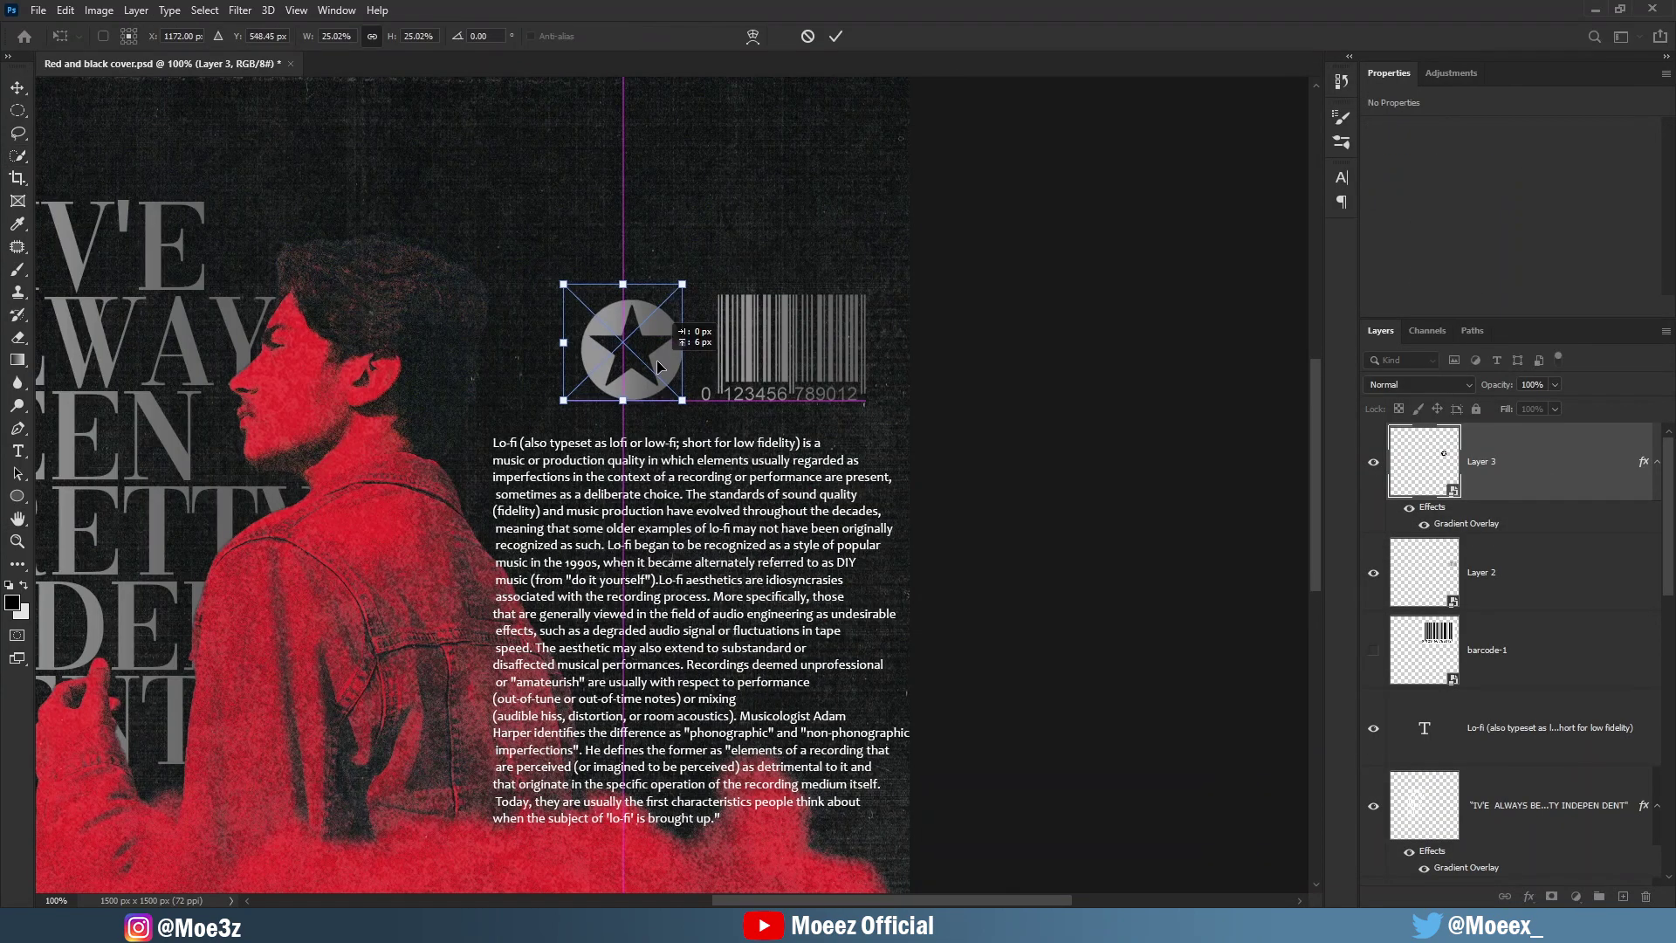
pyautogui.press('Return')
pyautogui.scroll(-2, 642, 365)
# Draw a rounded rectangle around the star with no fill and a white outline.
pyautogui.scroll(4, 495, 413)
pyautogui.rightClick(17, 495)
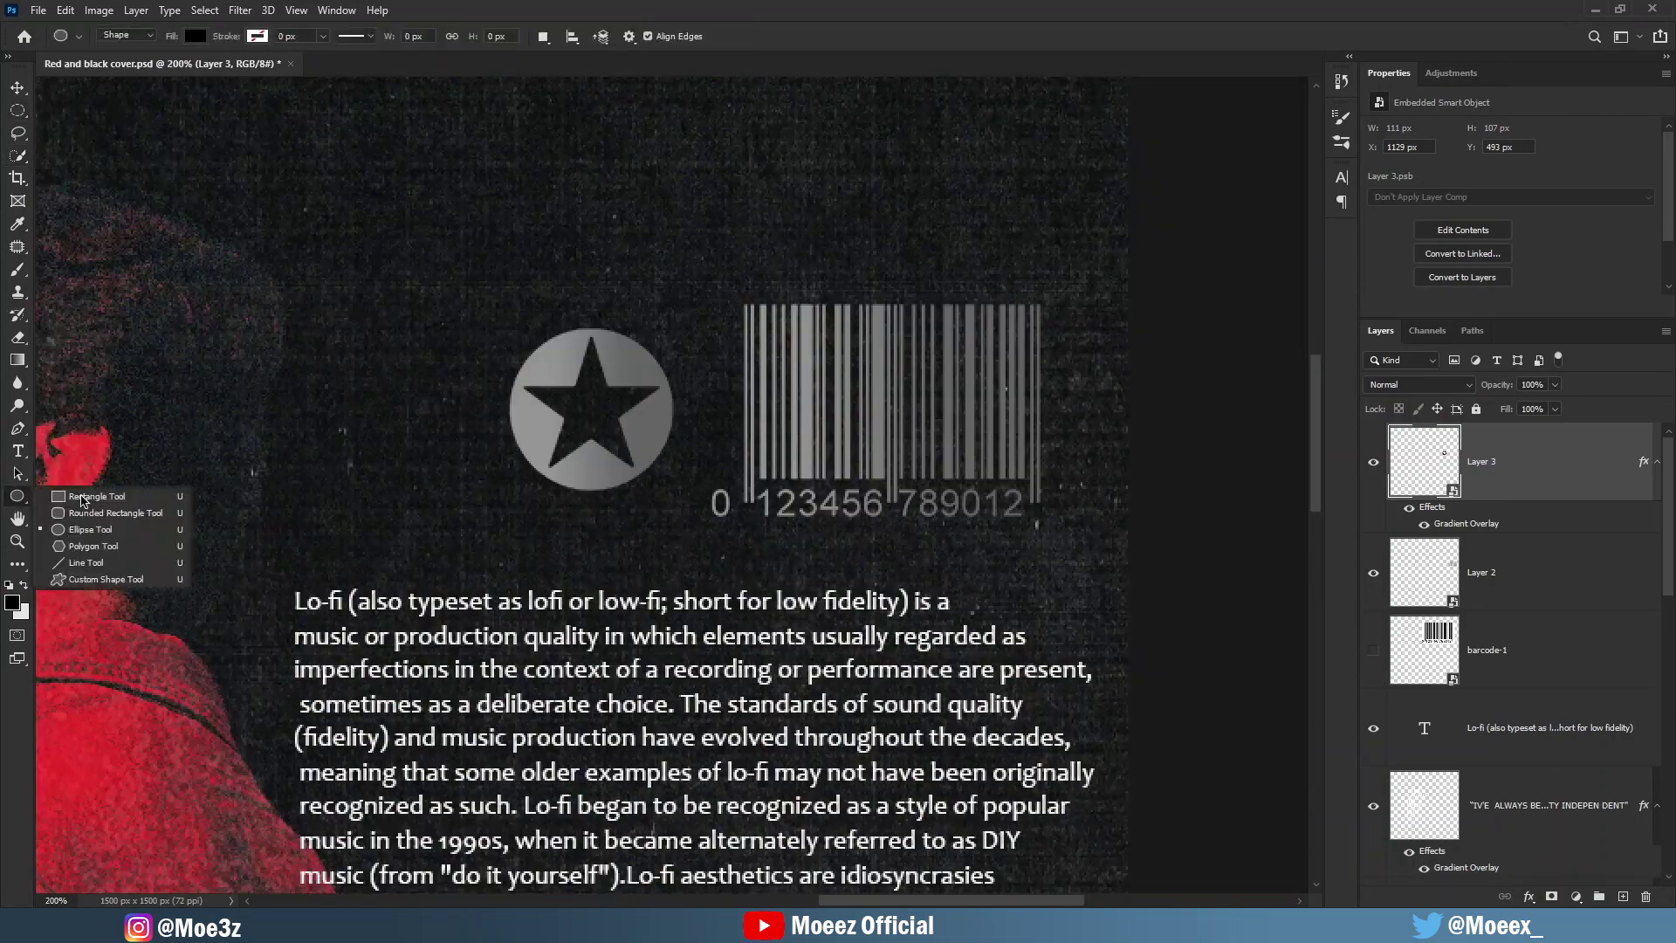
pyautogui.click(87, 512)
pyautogui.moveTo(298, 311); pyautogui.dragTo(691, 516)
pyautogui.click(195, 36)
pyautogui.click(149, 74)
pyautogui.click(257, 35)
pyautogui.click(213, 113)
pyautogui.click(324, 36)
pyautogui.moveTo(320, 56); pyautogui.dragTo(341, 61)
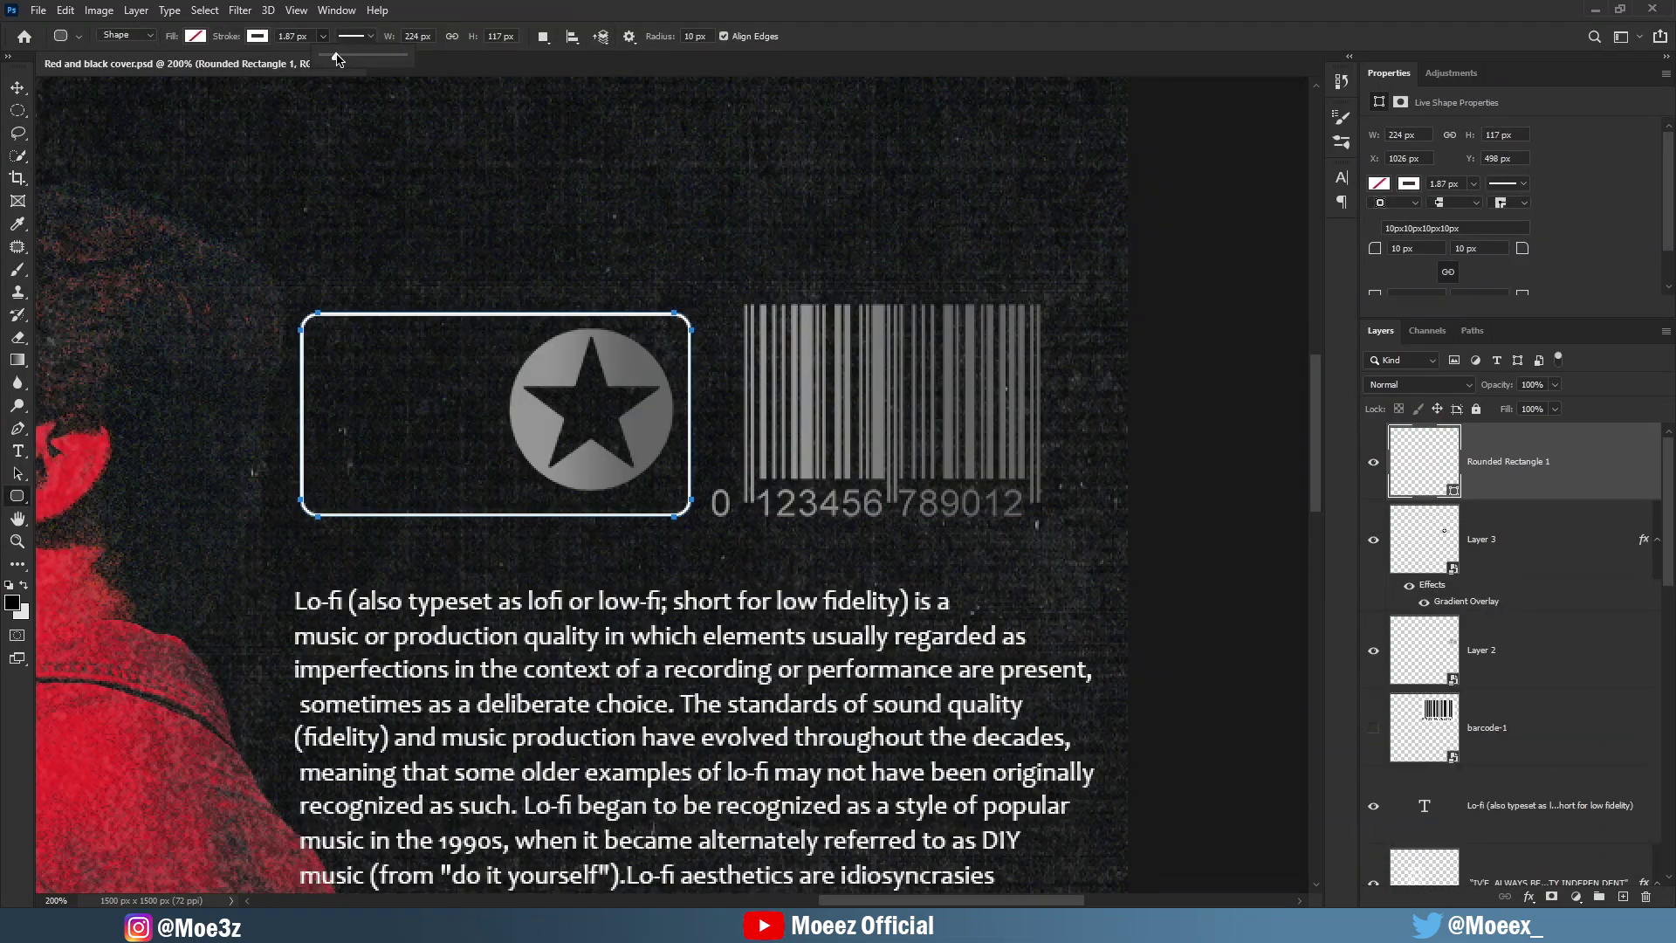
# Add a white rectangle strip along the box's left edge.
pyautogui.scroll(-3, 788, 560)
pyautogui.scroll(1, 787, 560)
pyautogui.scroll(2, 788, 560)
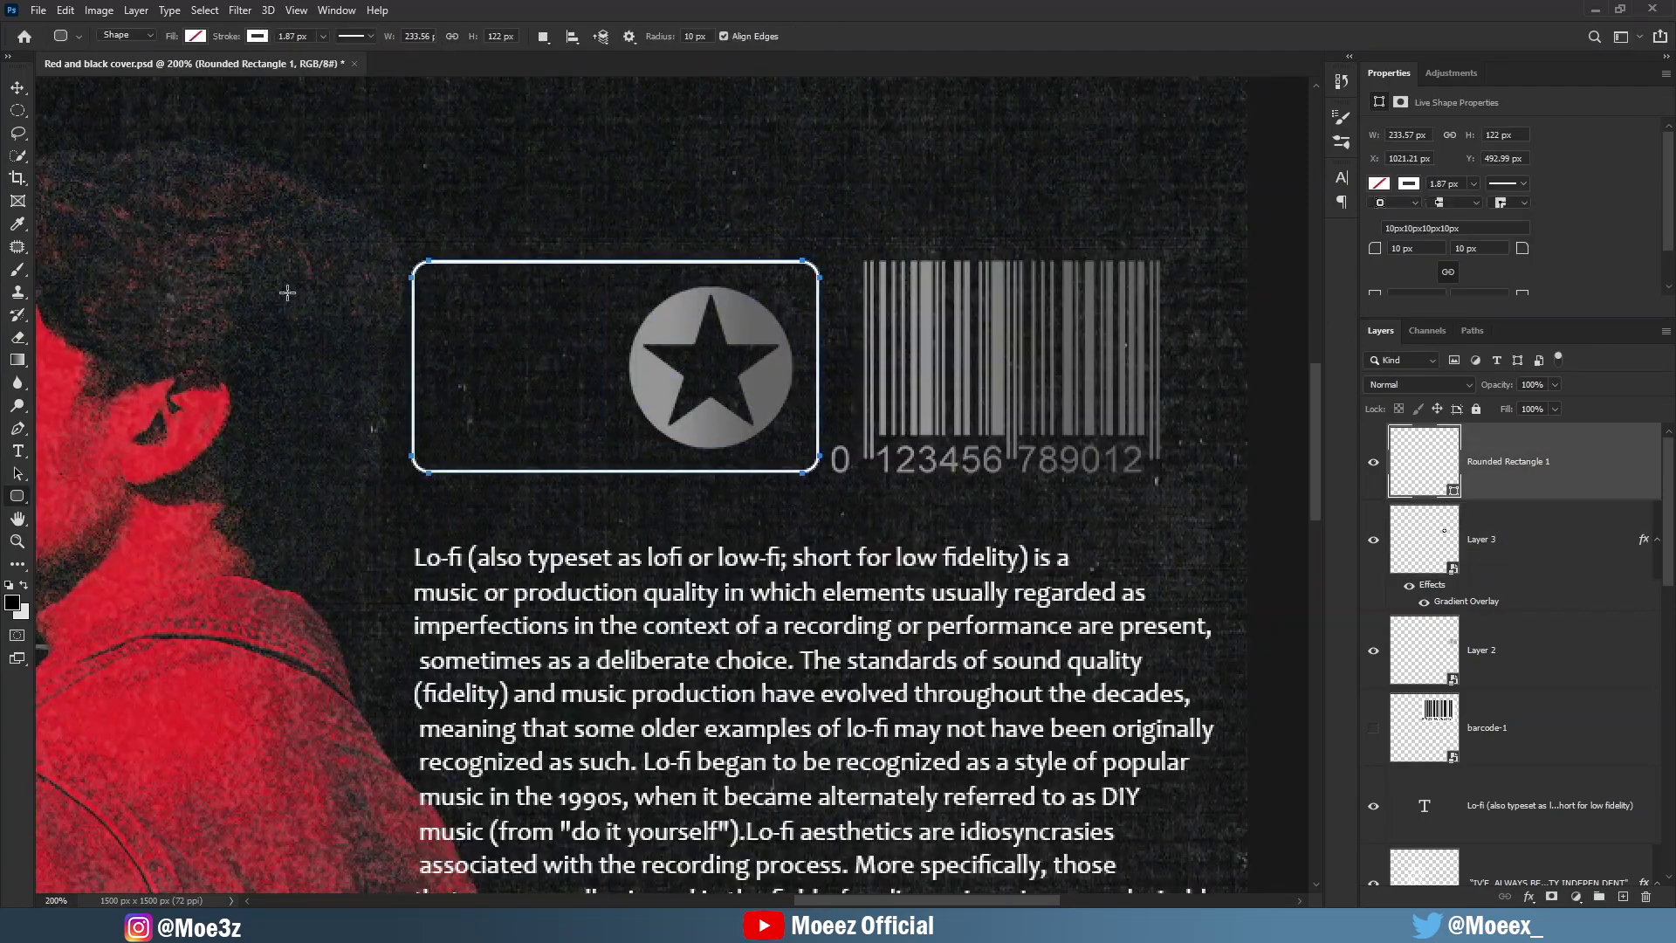
pyautogui.moveTo(285, 291); pyautogui.dragTo(365, 310)
pyautogui.rightClick(17, 495)
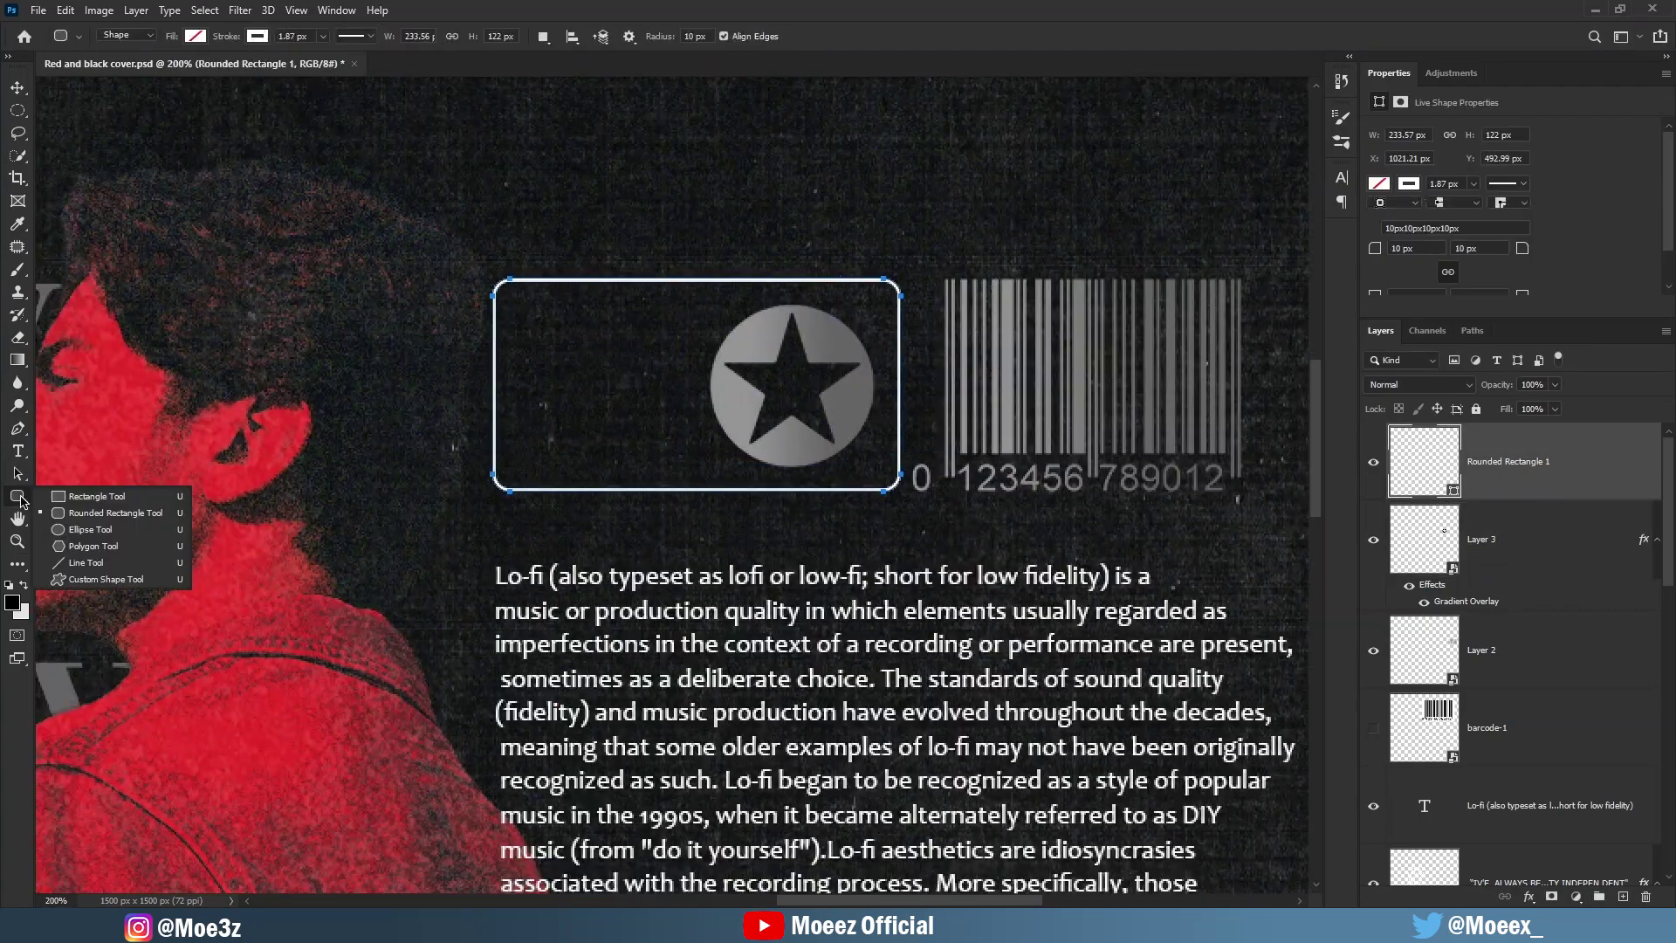
pyautogui.moveTo(579, 489); pyautogui.dragTo(579, 489)
pyautogui.scroll(1, 667, 484)
pyautogui.click(195, 35)
pyautogui.click(153, 114)
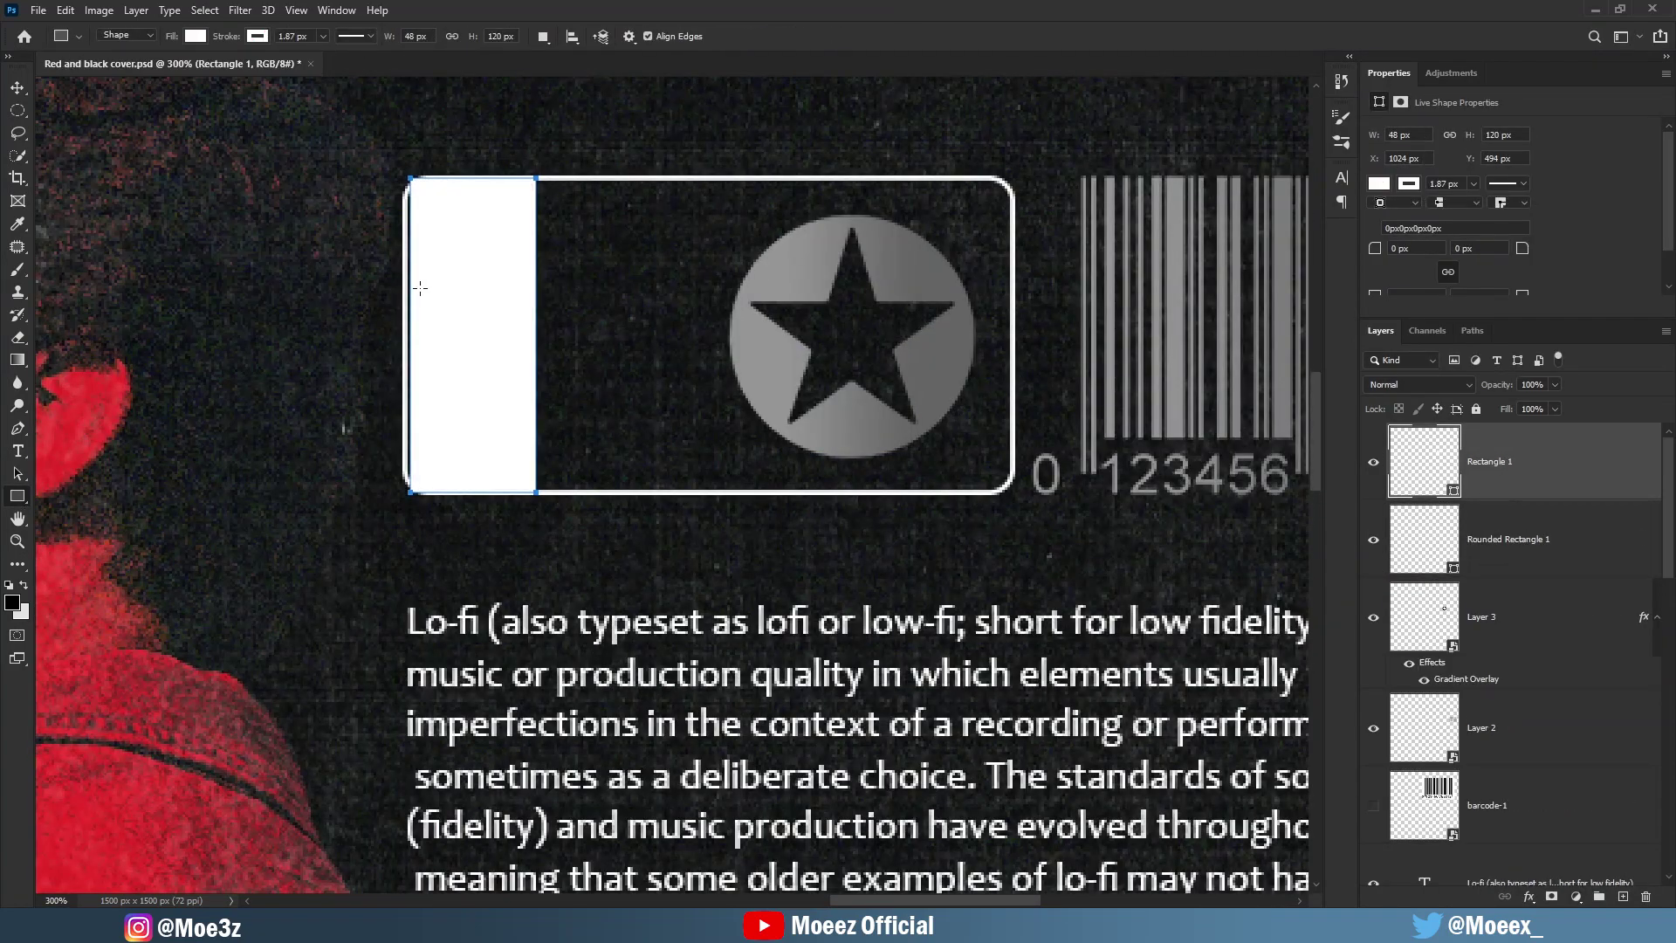
pyautogui.moveTo(473, 474); pyautogui.dragTo(473, 493)
pyautogui.scroll(2, 700, 358)
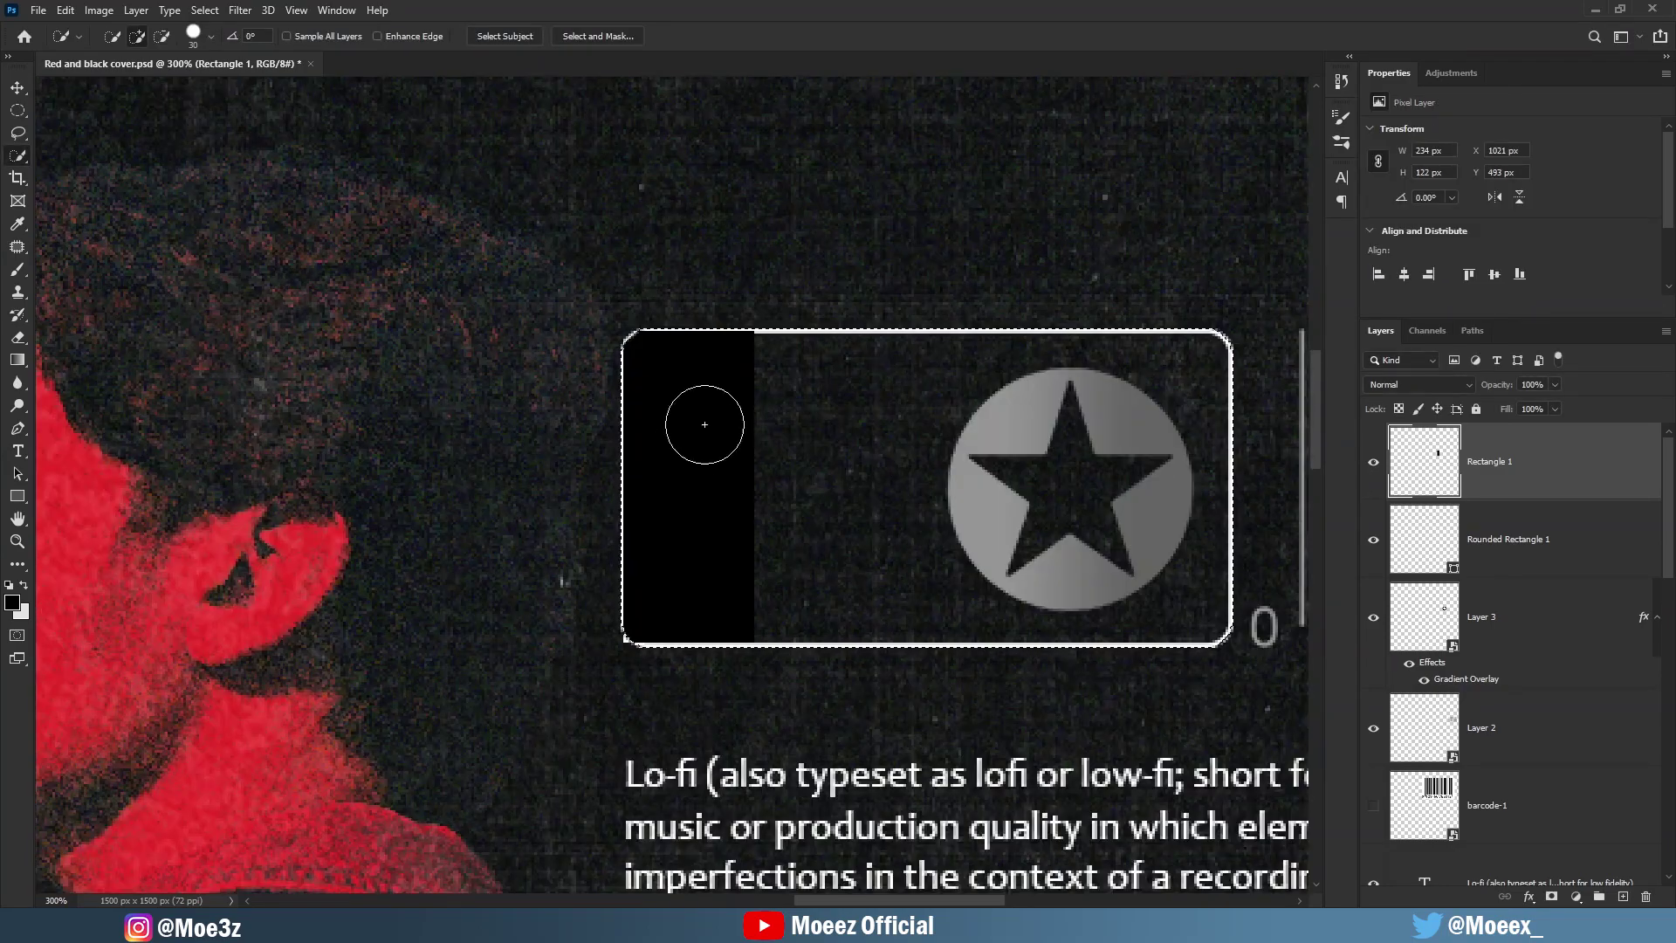
# Rasterize the strip and erase its excess.
pyautogui.rightClick(705, 424)
pyautogui.press('Escape')
pyautogui.press('e')
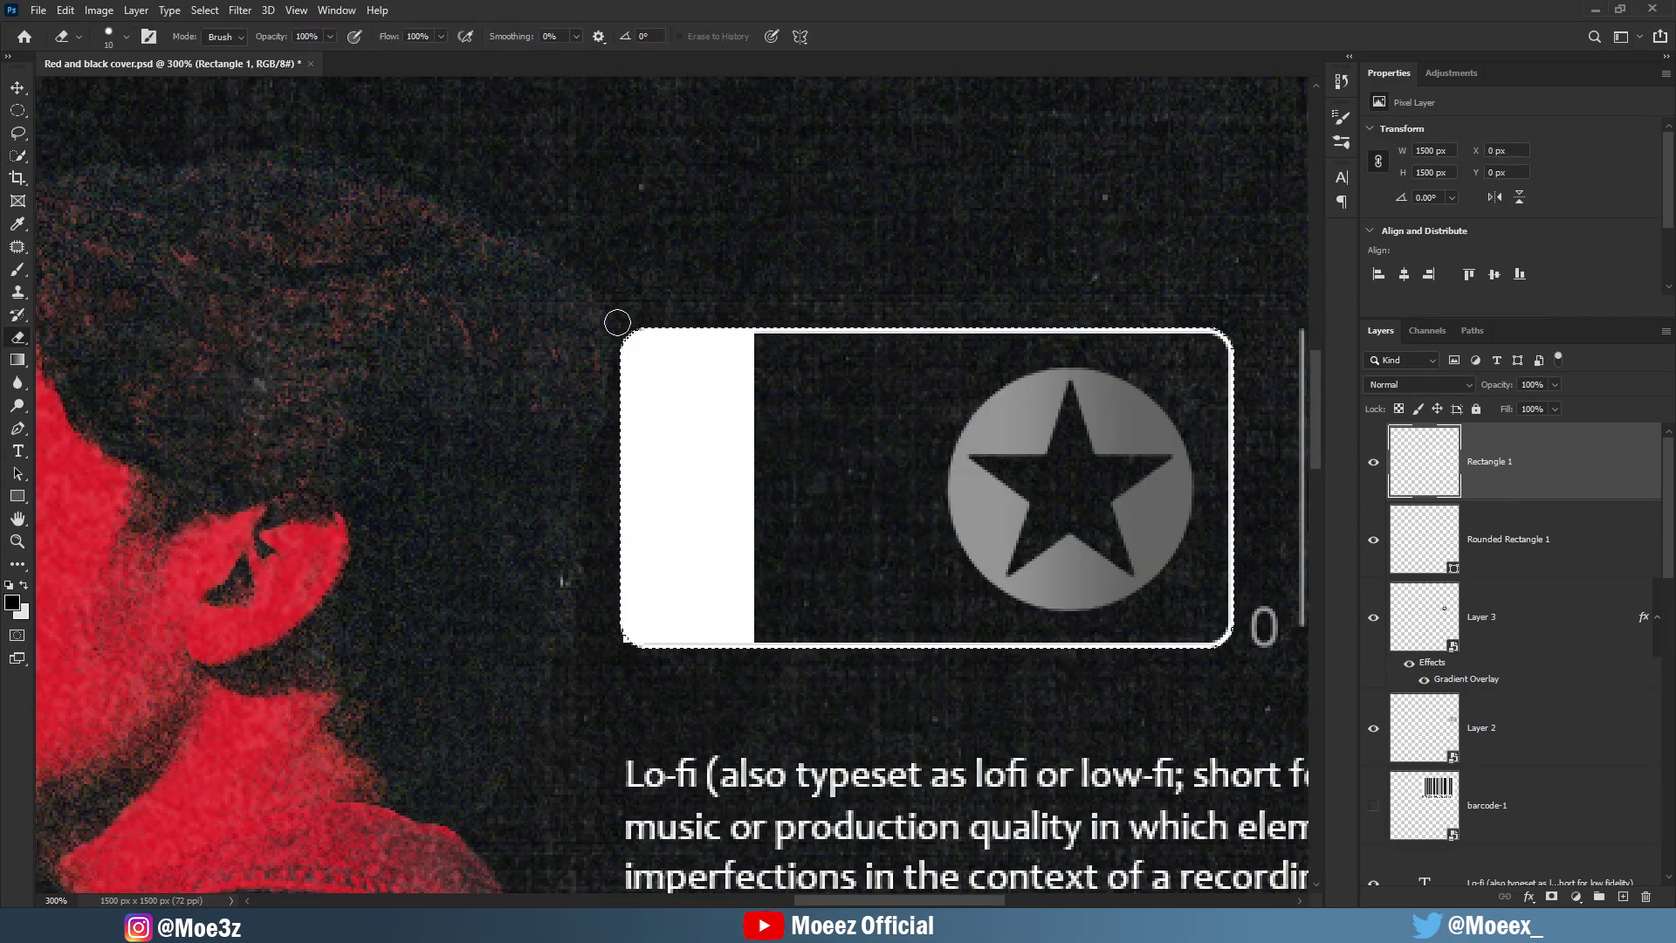
pyautogui.scroll(-2, 613, 359)
# Give the rounded box a Gradient Overlay and begin free-transforming the BOX copy.
pyautogui.doubleClick(1555, 461)
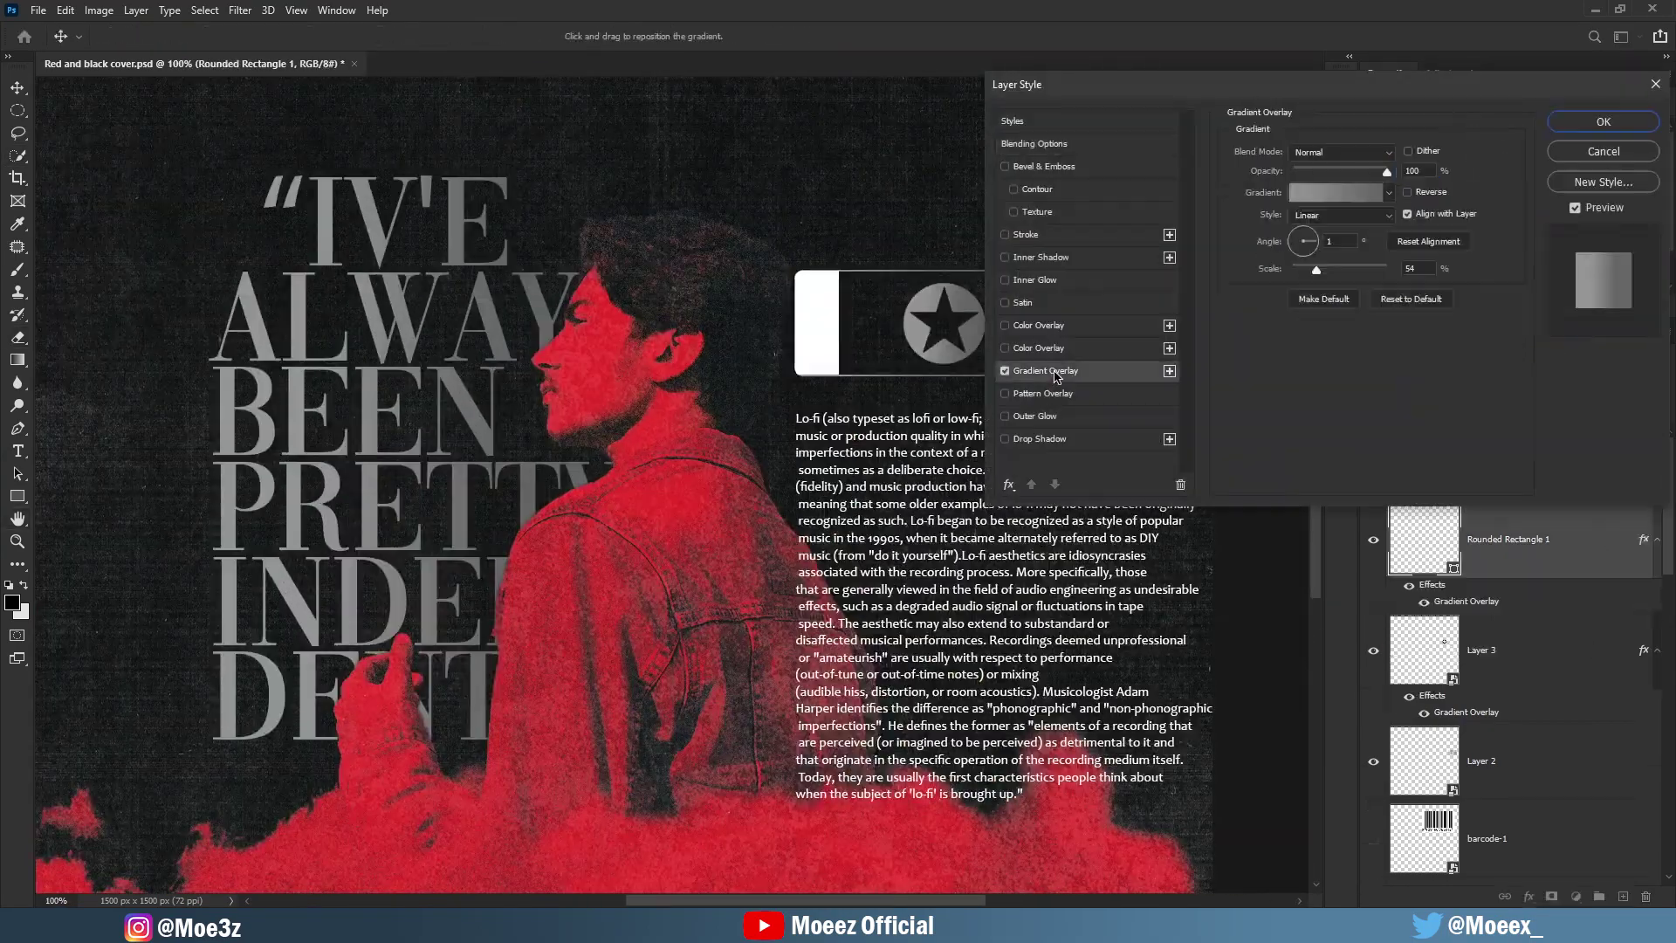
pyautogui.press('Return')
pyautogui.hotkey('ctrl', '-')
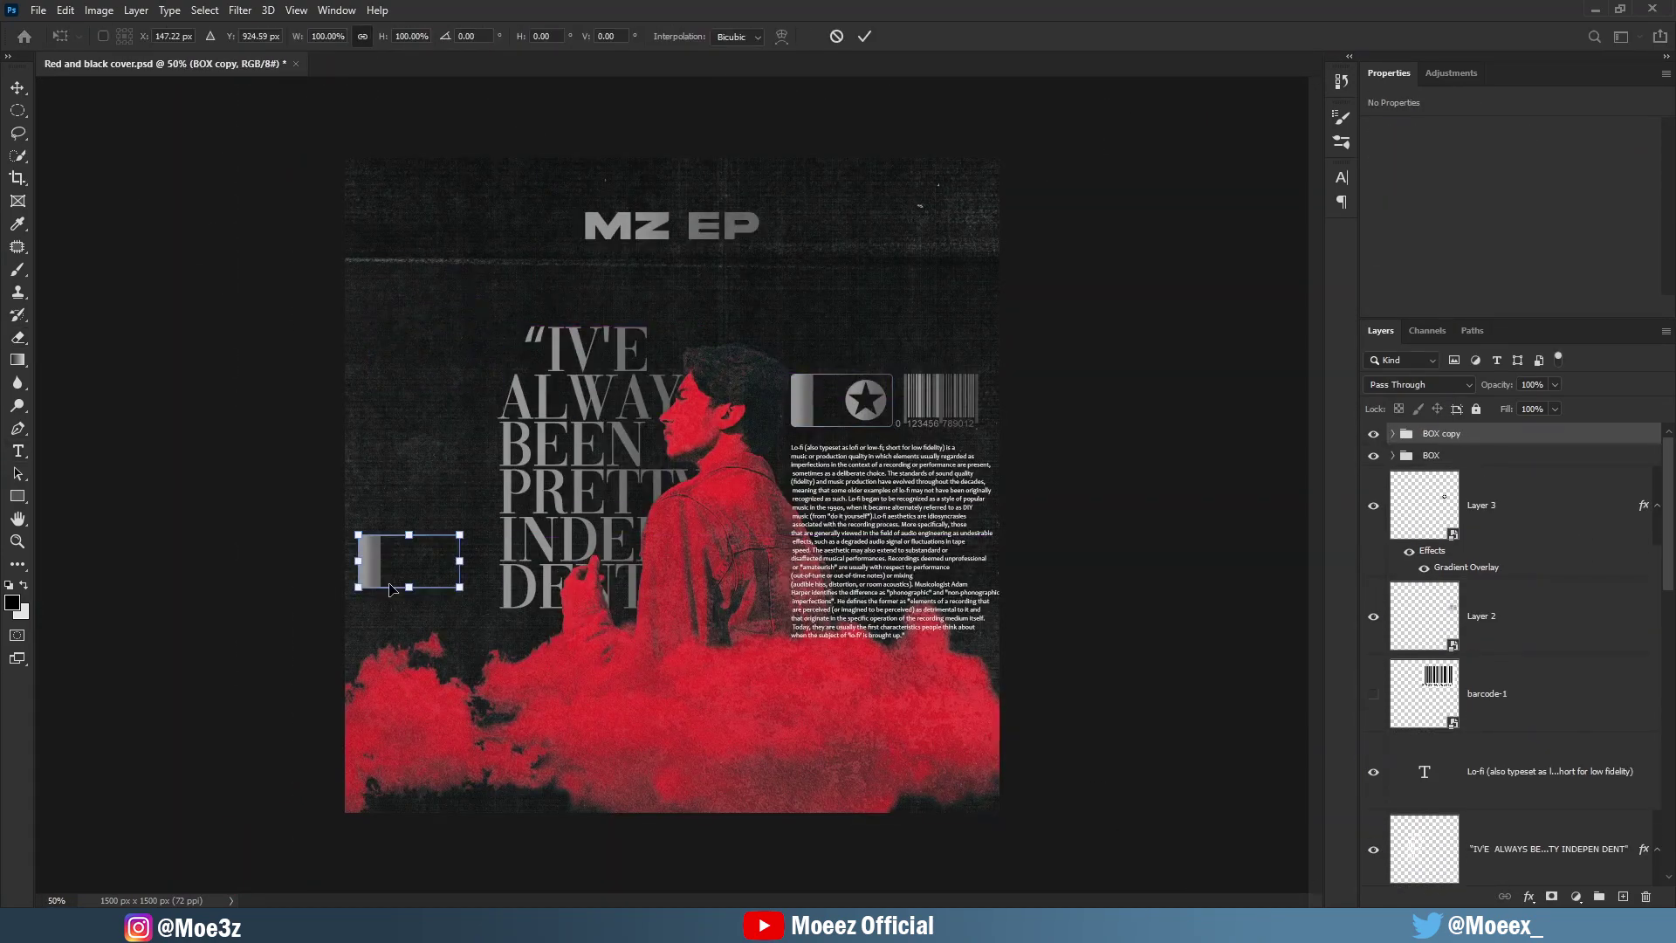
pyautogui.hotkey('ctrl', 't')
pyautogui.rightClick(856, 330)
# Flip the box copy vertically and add 'STAR GANG' text in Old English Text MT.
pyautogui.click(925, 642)
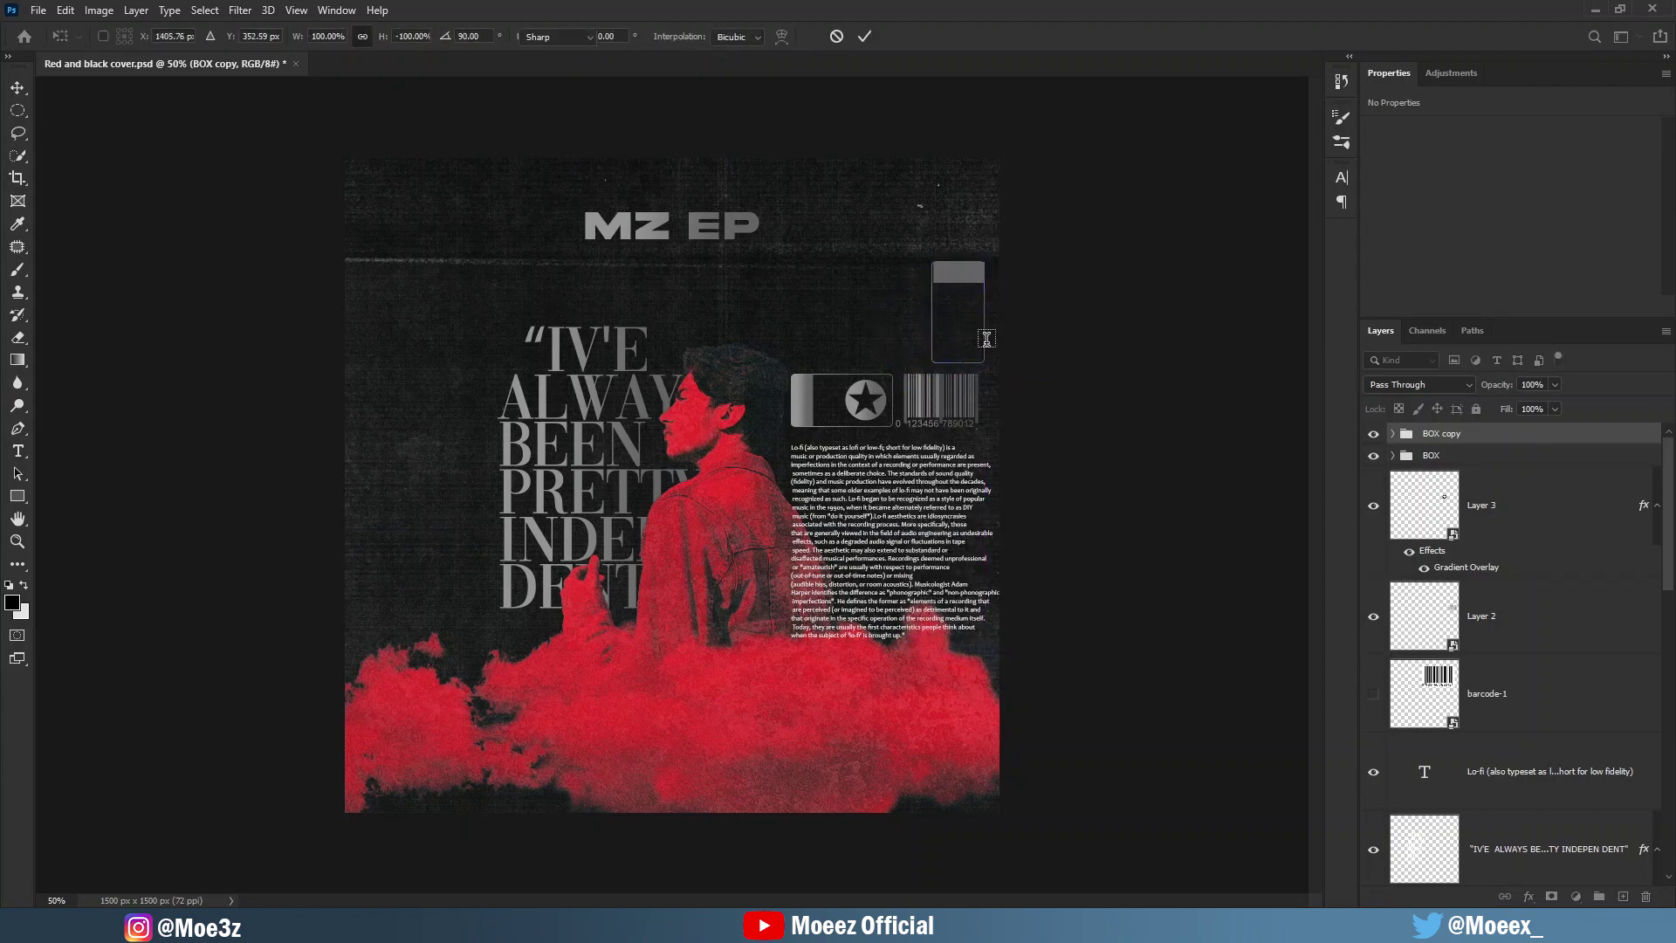
pyautogui.click(851, 337)
pyautogui.write('STA')
pyautogui.click(251, 36)
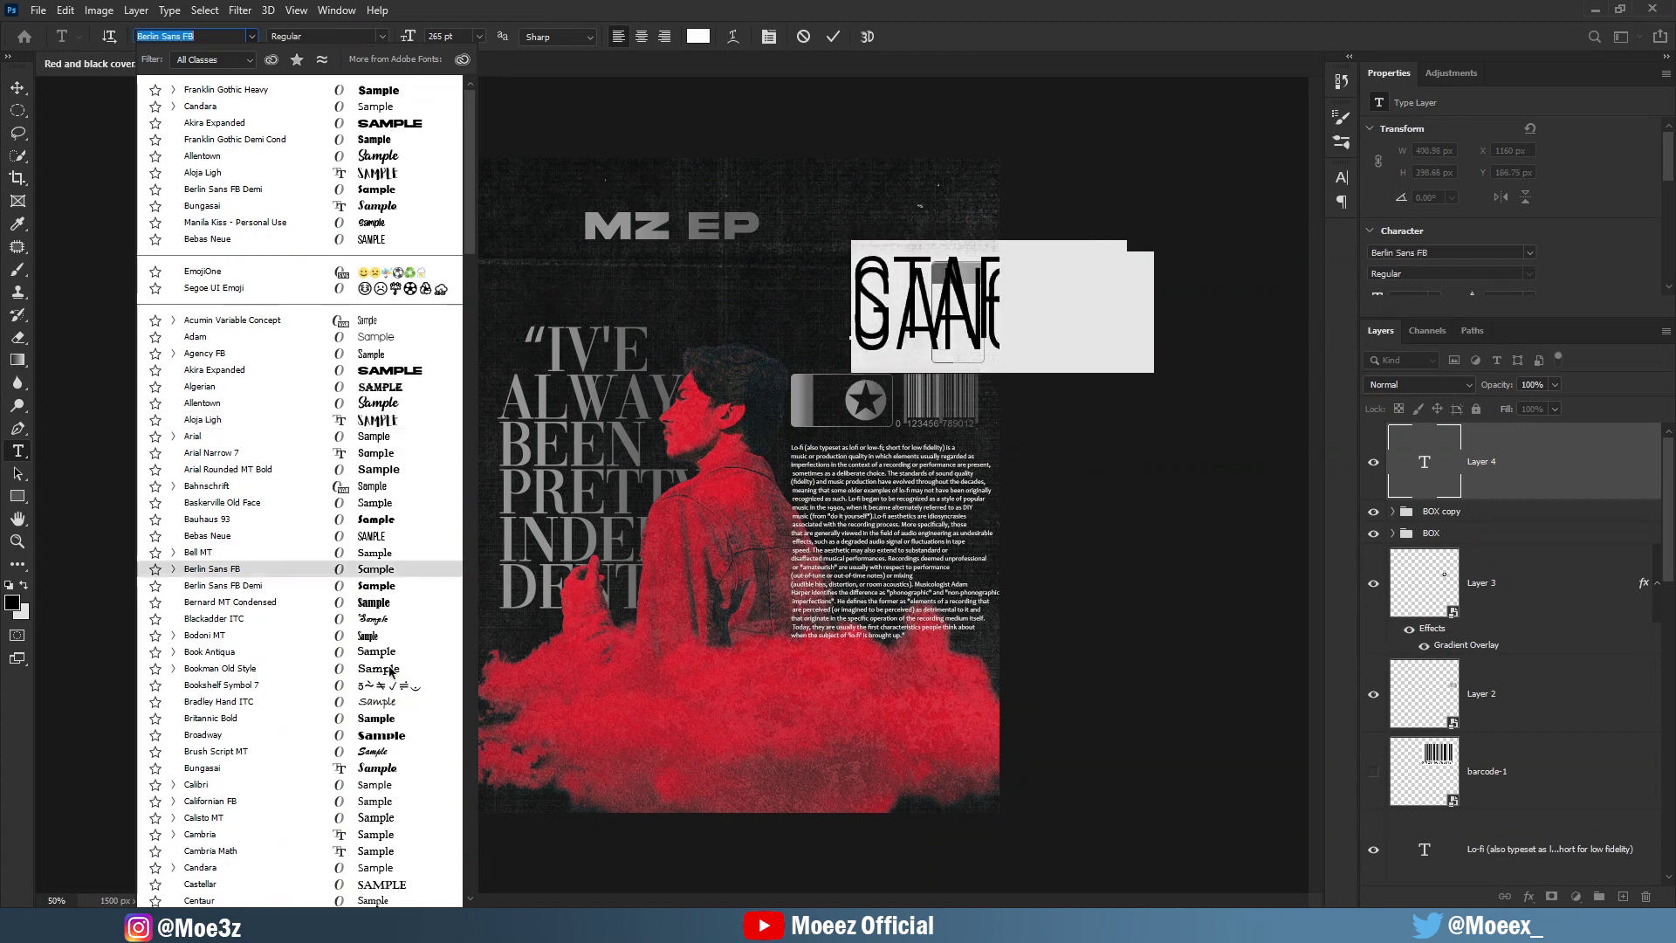
pyautogui.scroll(-3, 398, 688)
pyautogui.scroll(-5, 399, 688)
pyautogui.press('Escape')
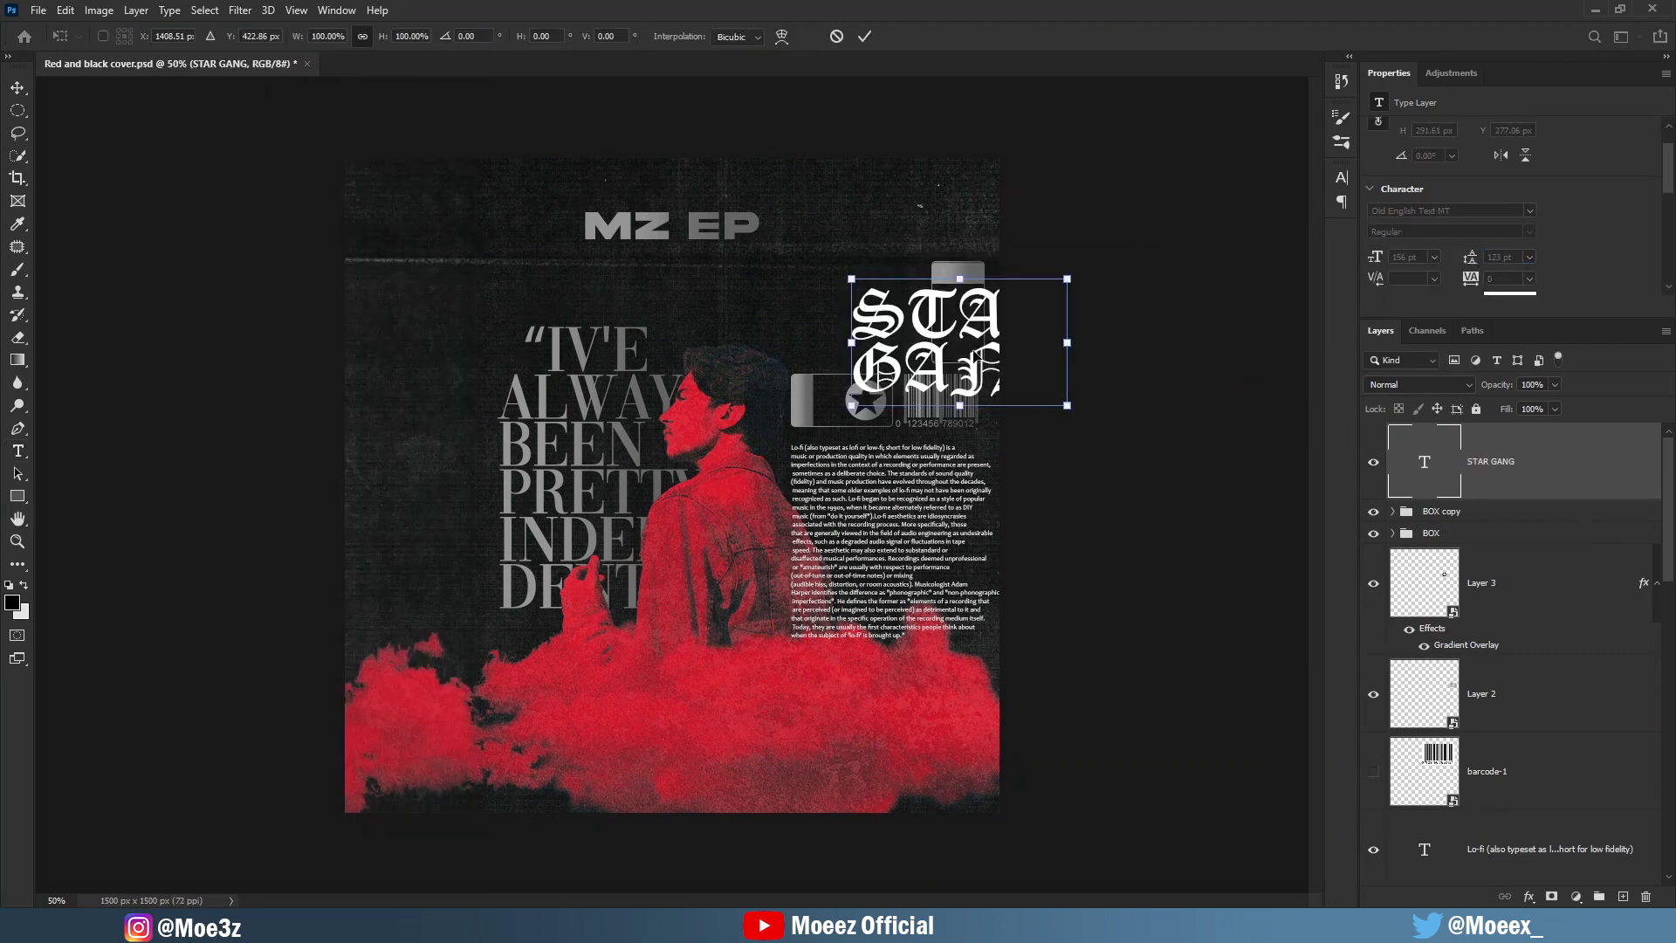
# Rotate the STAR GANG text 90° clockwise and shrink the Parental Advisory label into the corner.
pyautogui.rightClick(768, 375)
pyautogui.click(838, 642)
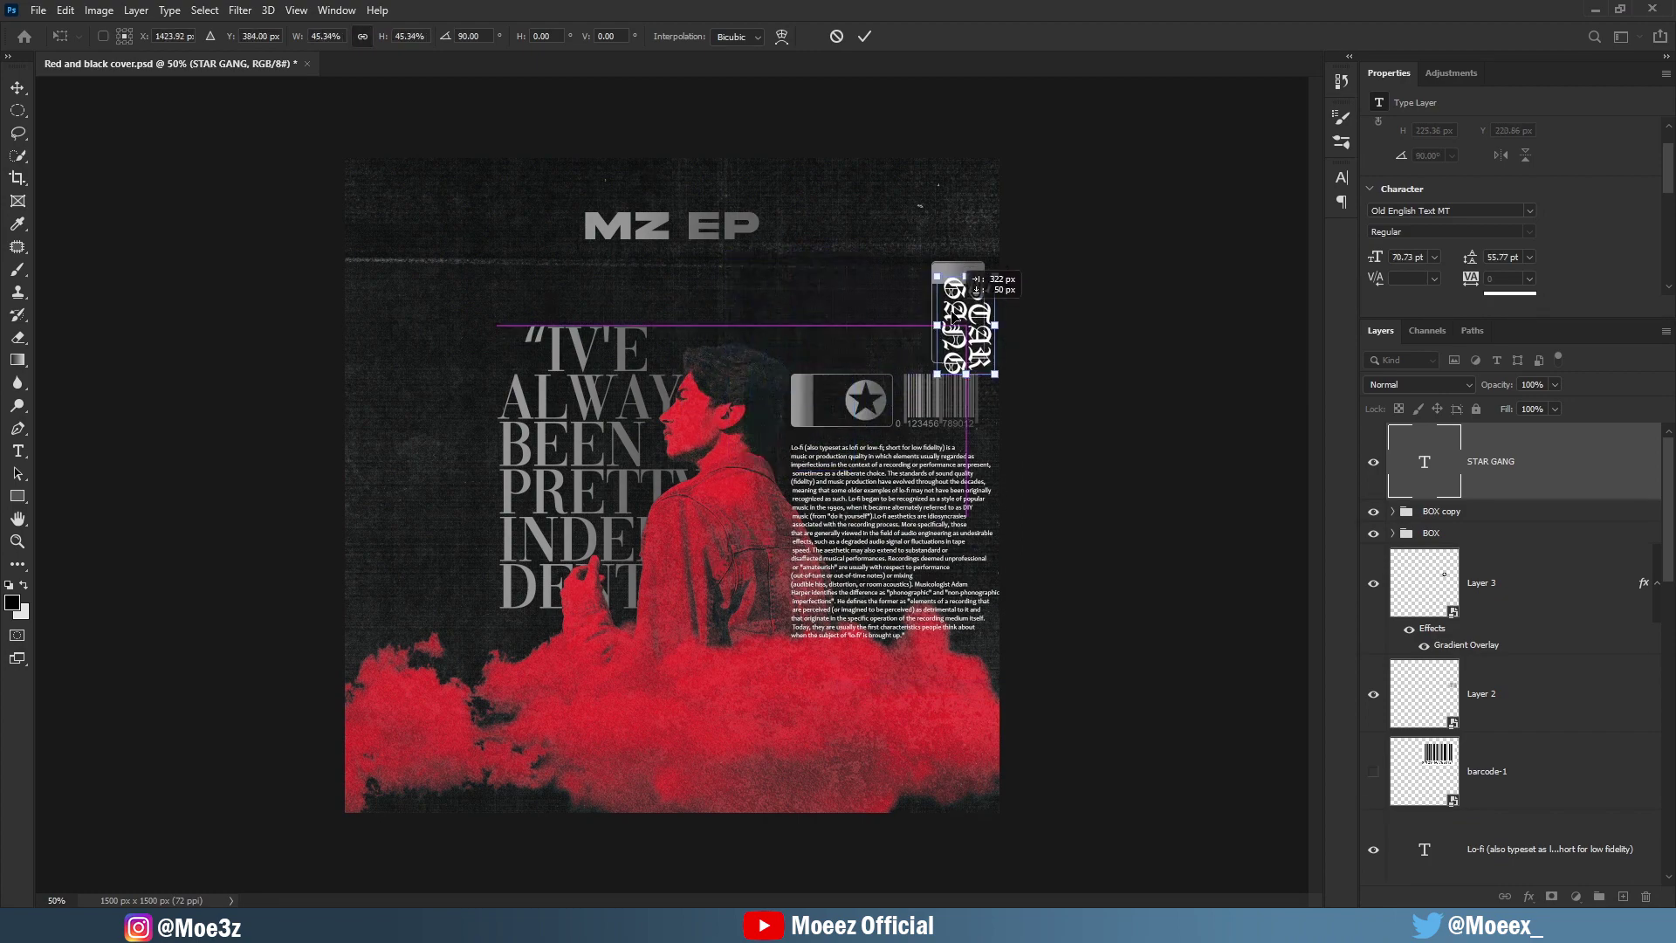
pyautogui.hotkey('ctrl', '+')
pyautogui.hotkey('ctrl', '+')
pyautogui.hotkey('ctrl', '+')
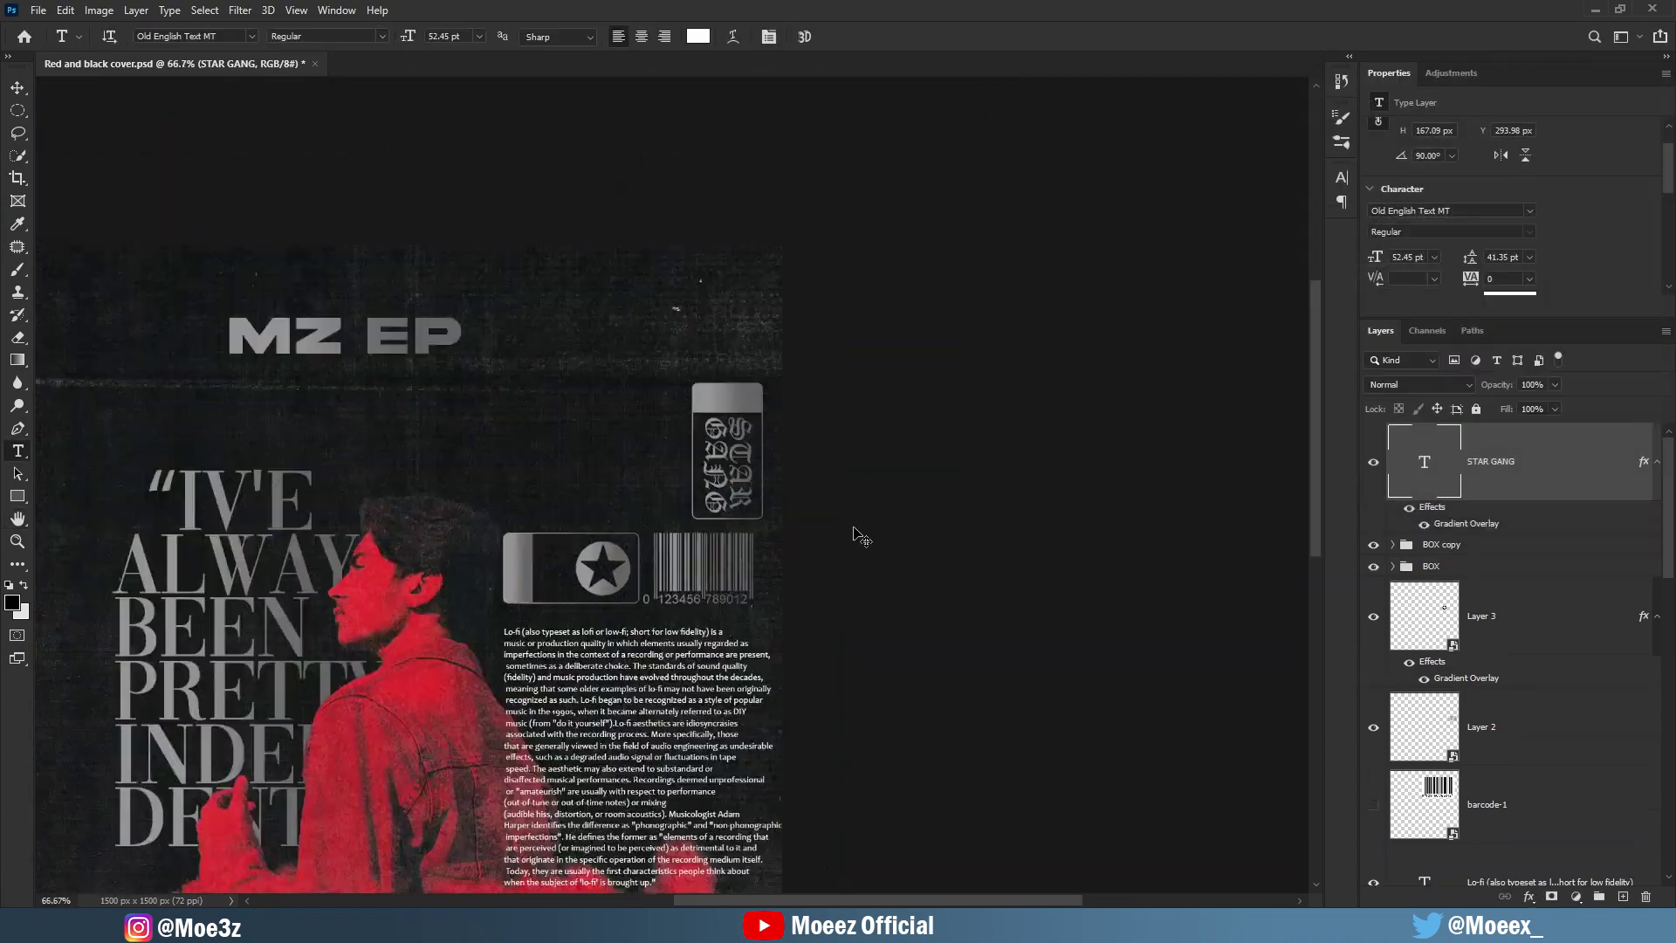
pyautogui.moveTo(935, 318); pyautogui.dragTo(530, 199)
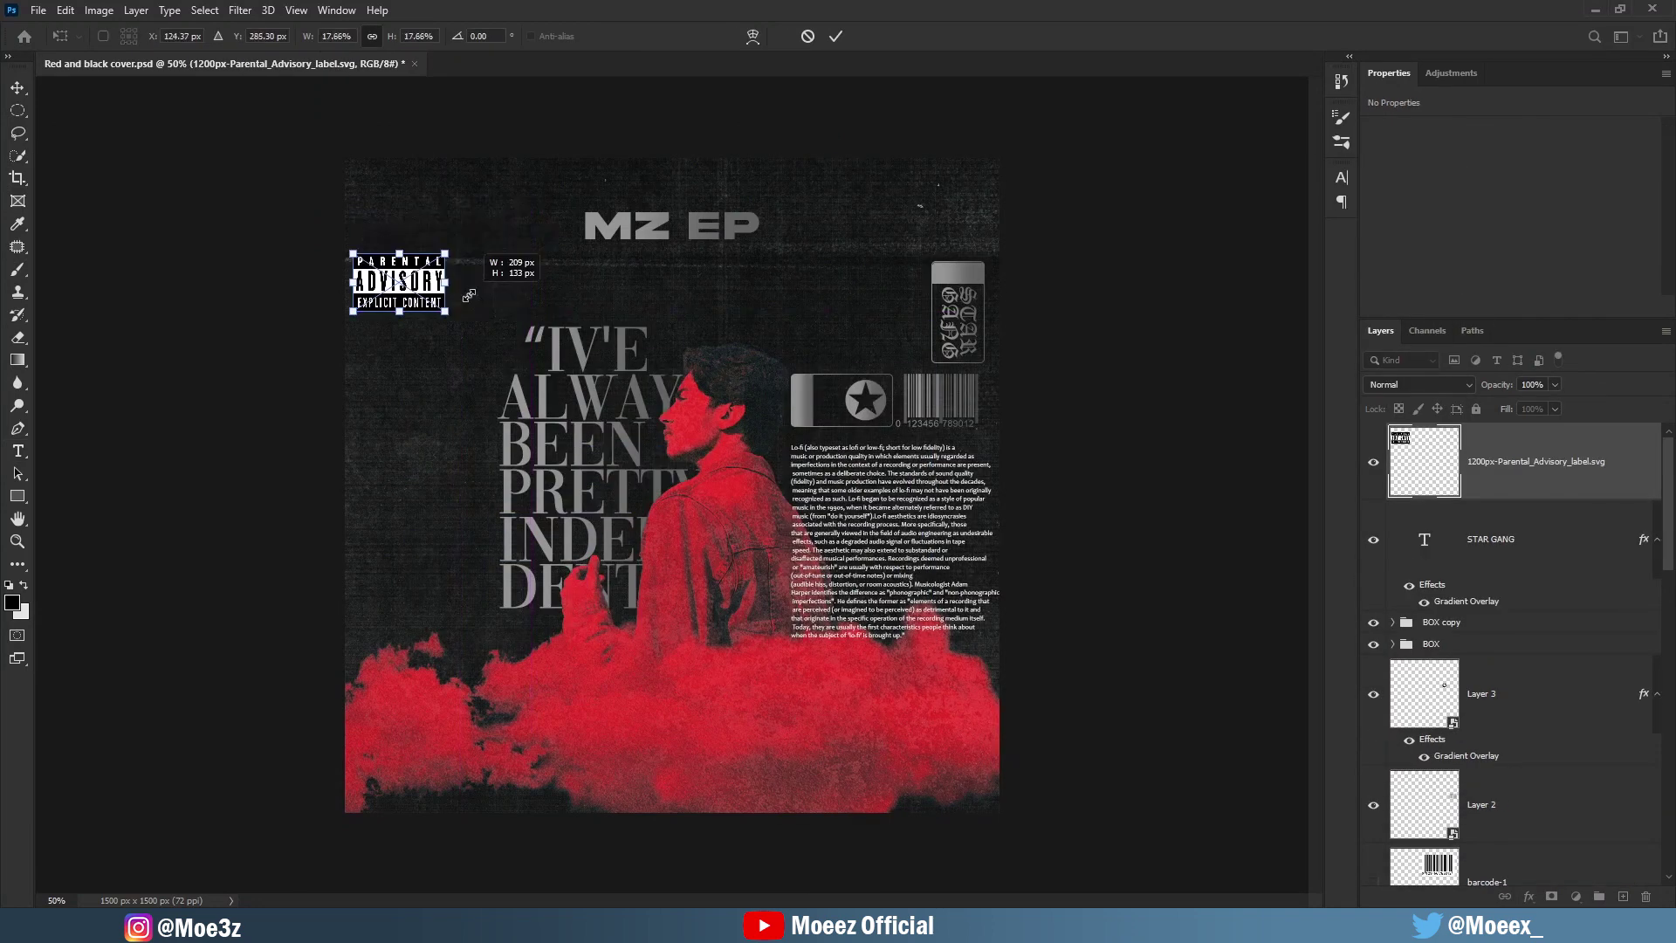
# Add Noise to the Parental Advisory label, lower its layer, and stamp all visible layers on top.
pyautogui.click(240, 10)
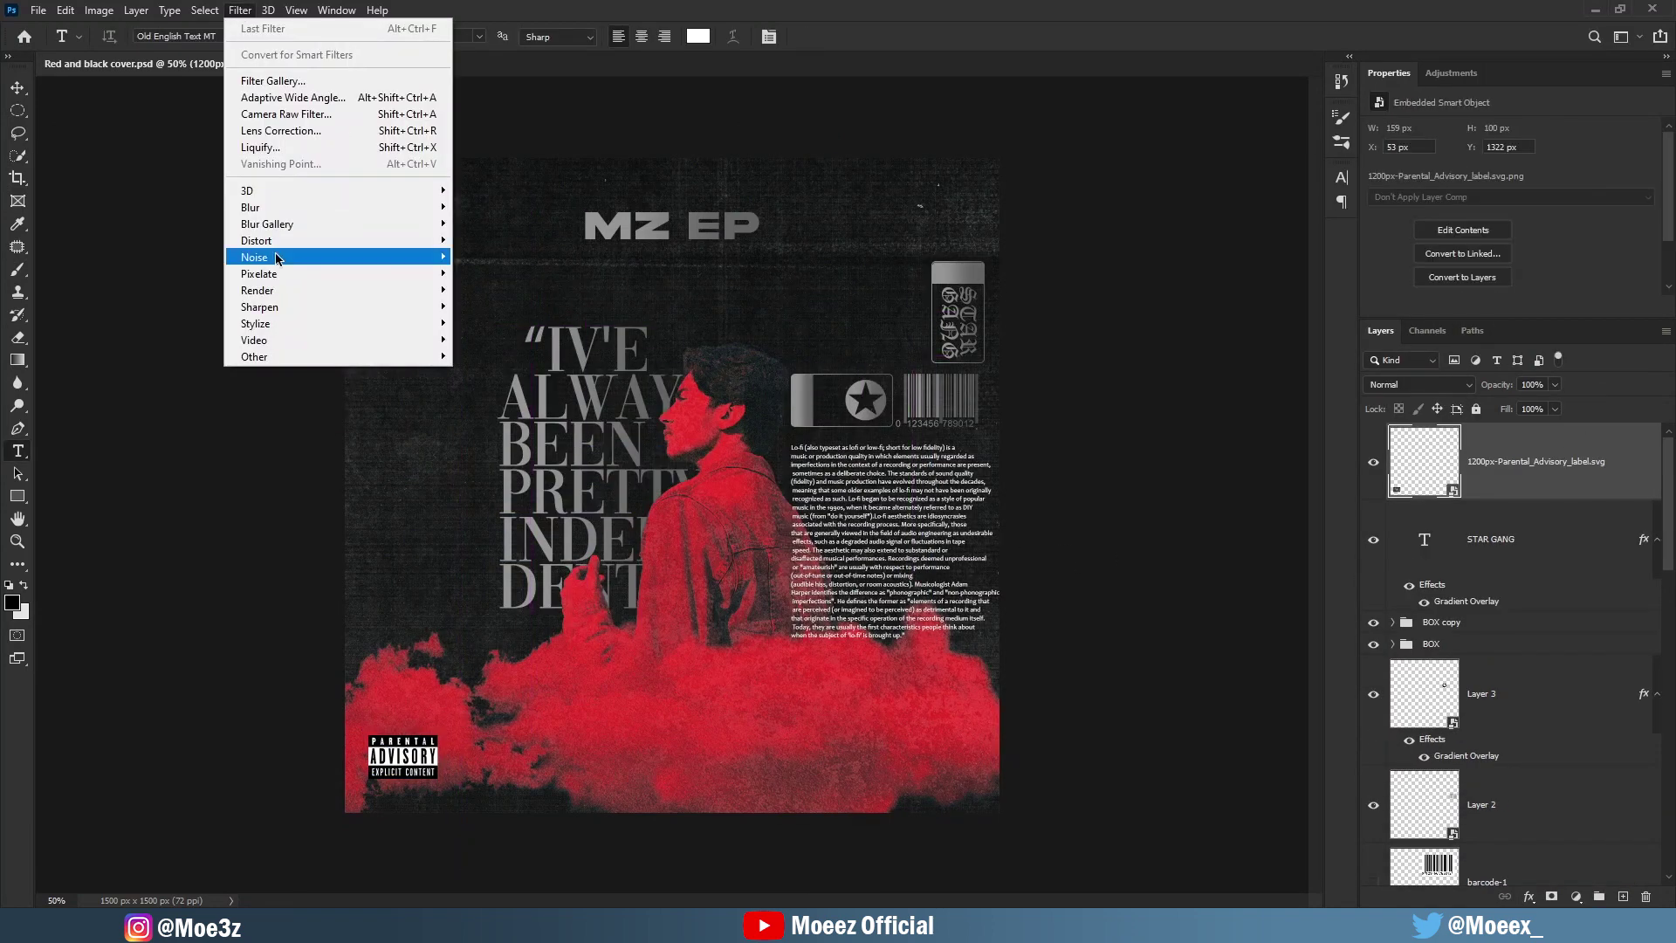
pyautogui.click(502, 284)
pyautogui.press('Return')
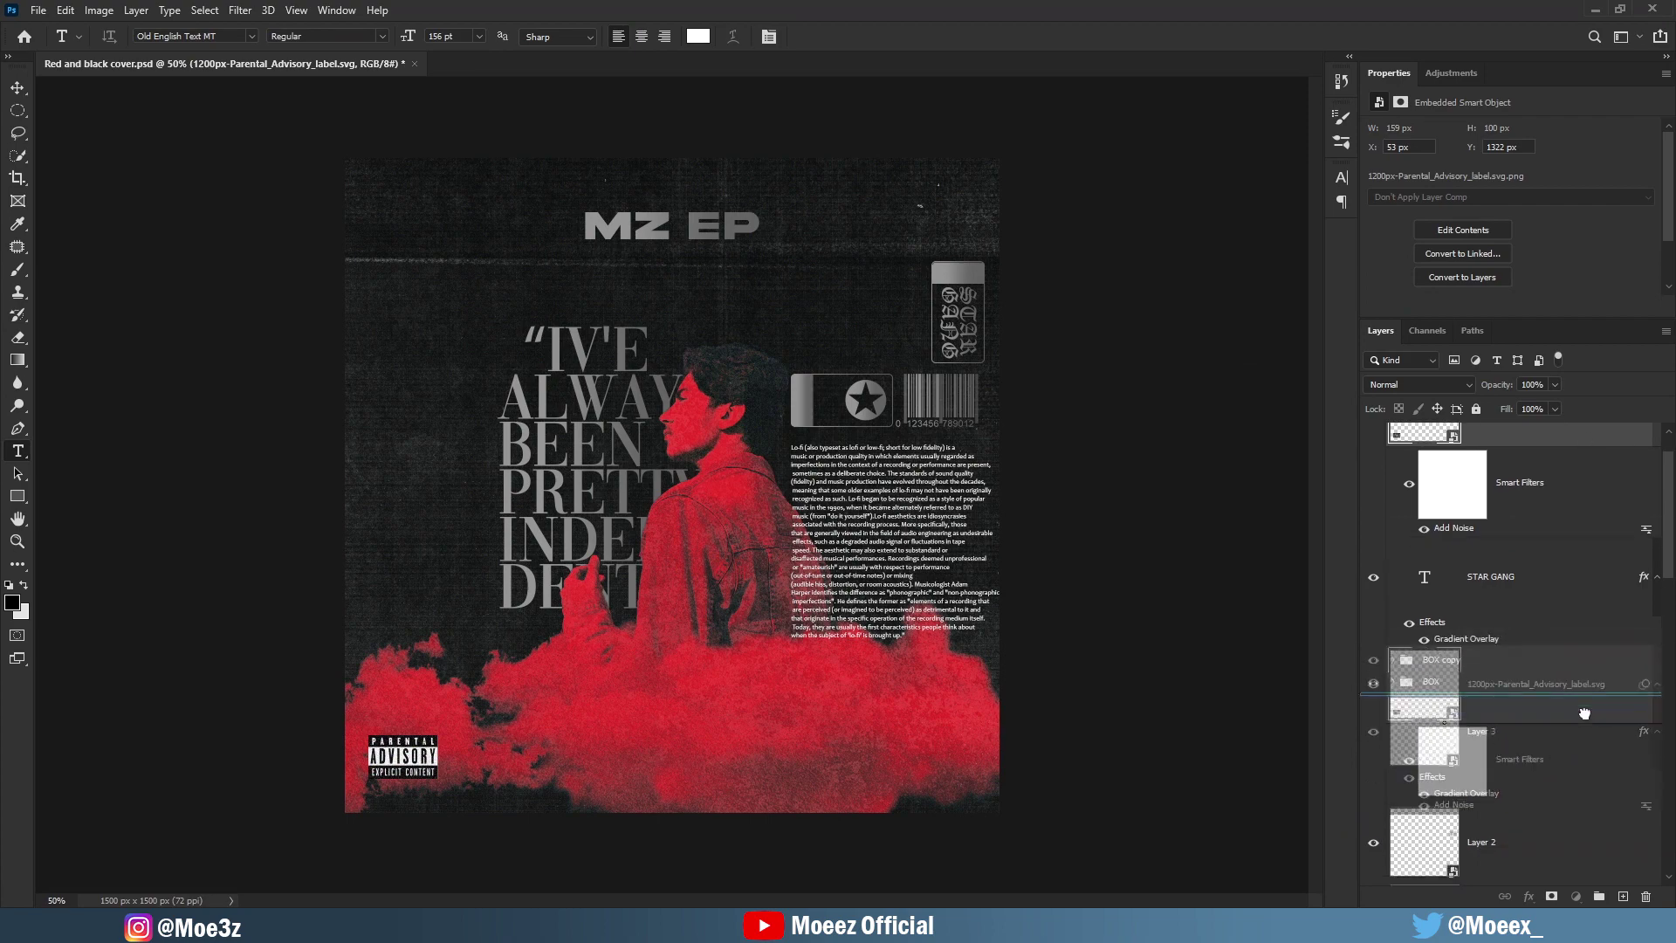
pyautogui.moveTo(1537, 642)
pyautogui.mouseDown()
pyautogui.moveTo(1554, 813)
pyautogui.moveTo(1553, 658)
pyautogui.mouseUp()
pyautogui.hotkey('ctrl', 'shift', 'alt', 'e')
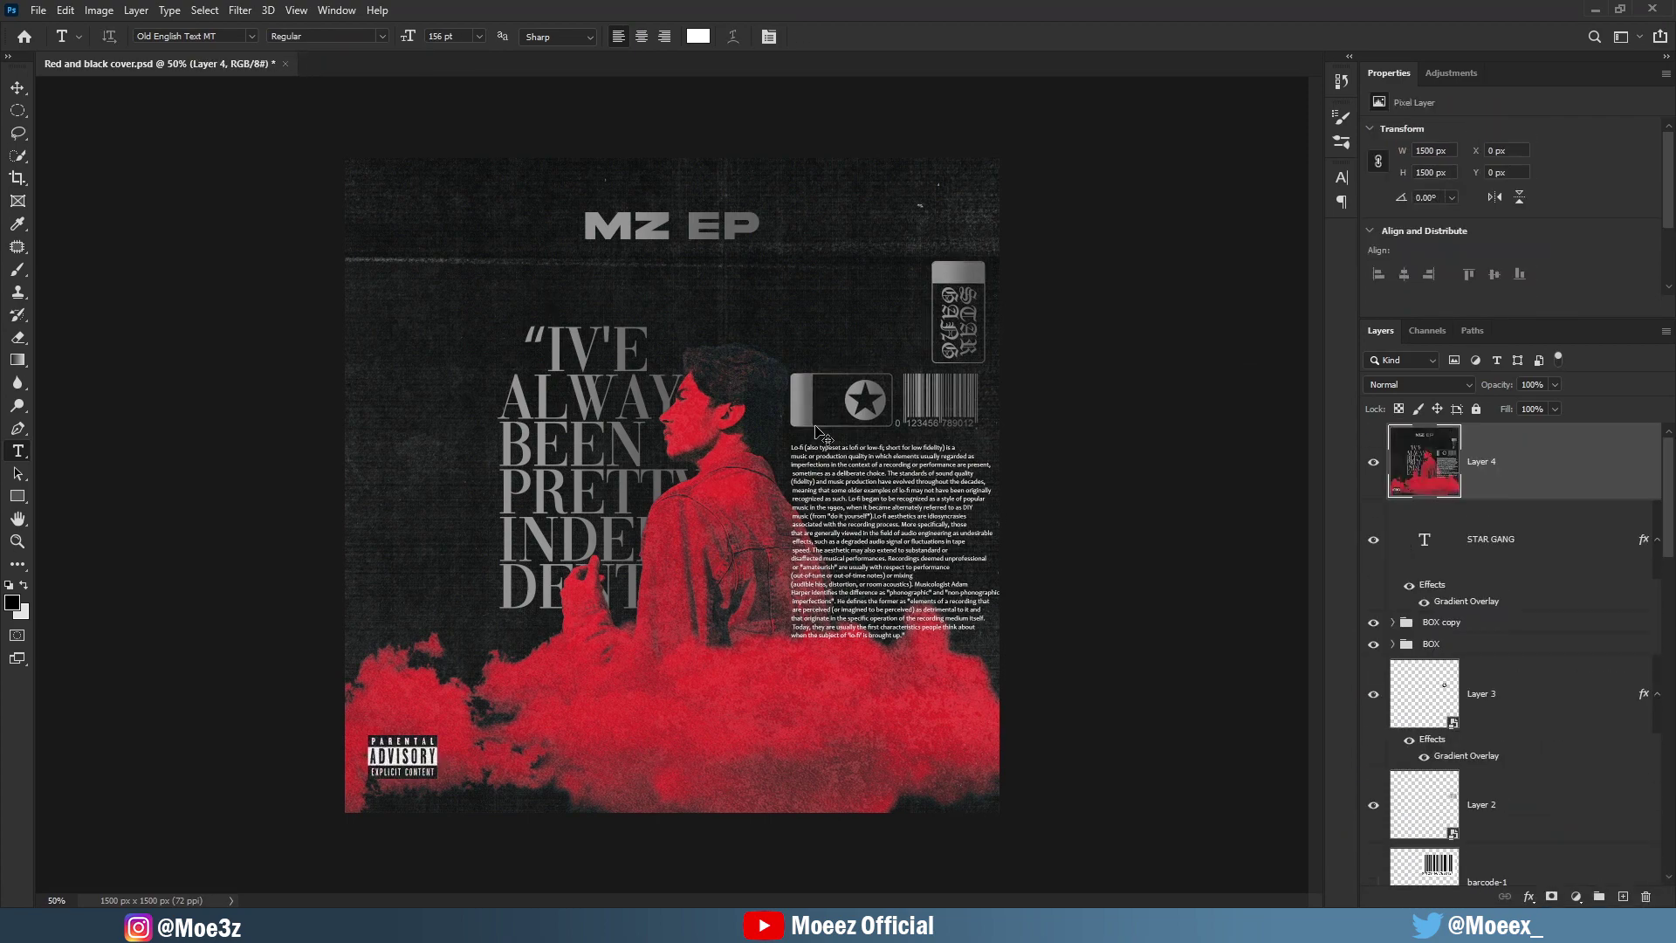
# Apply a Camera Raw filter to merged Layer 4 for a red-cyan glitch look.
pyautogui.hotkey('ctrl', 'shift', 'a')
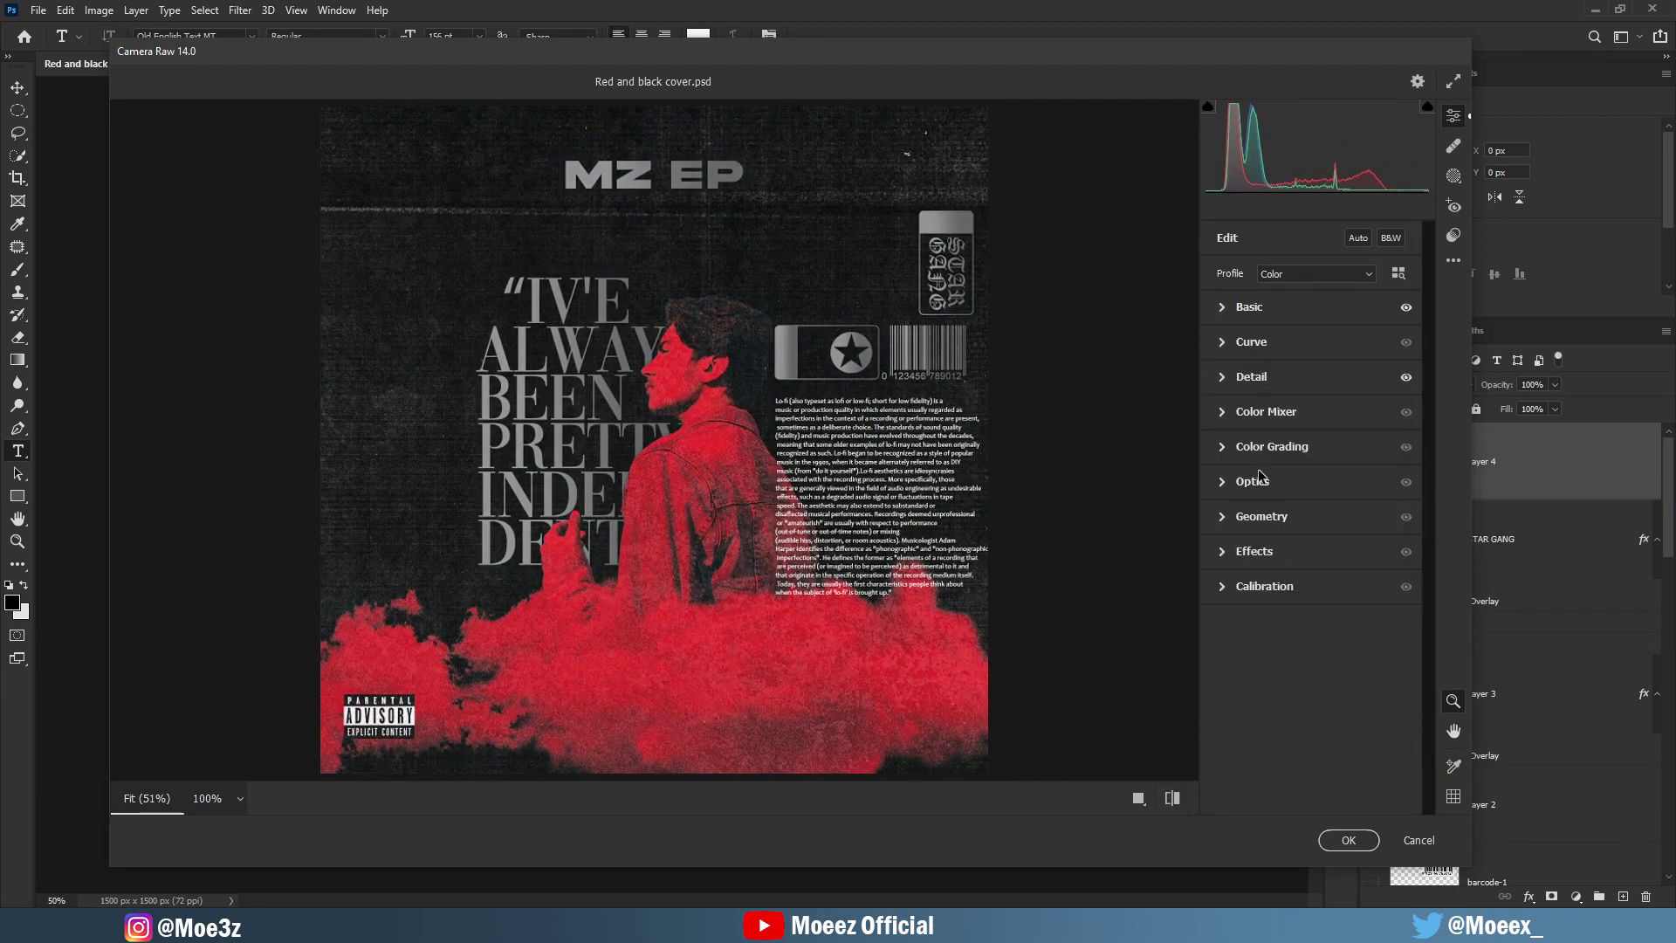
pyautogui.click(1349, 841)
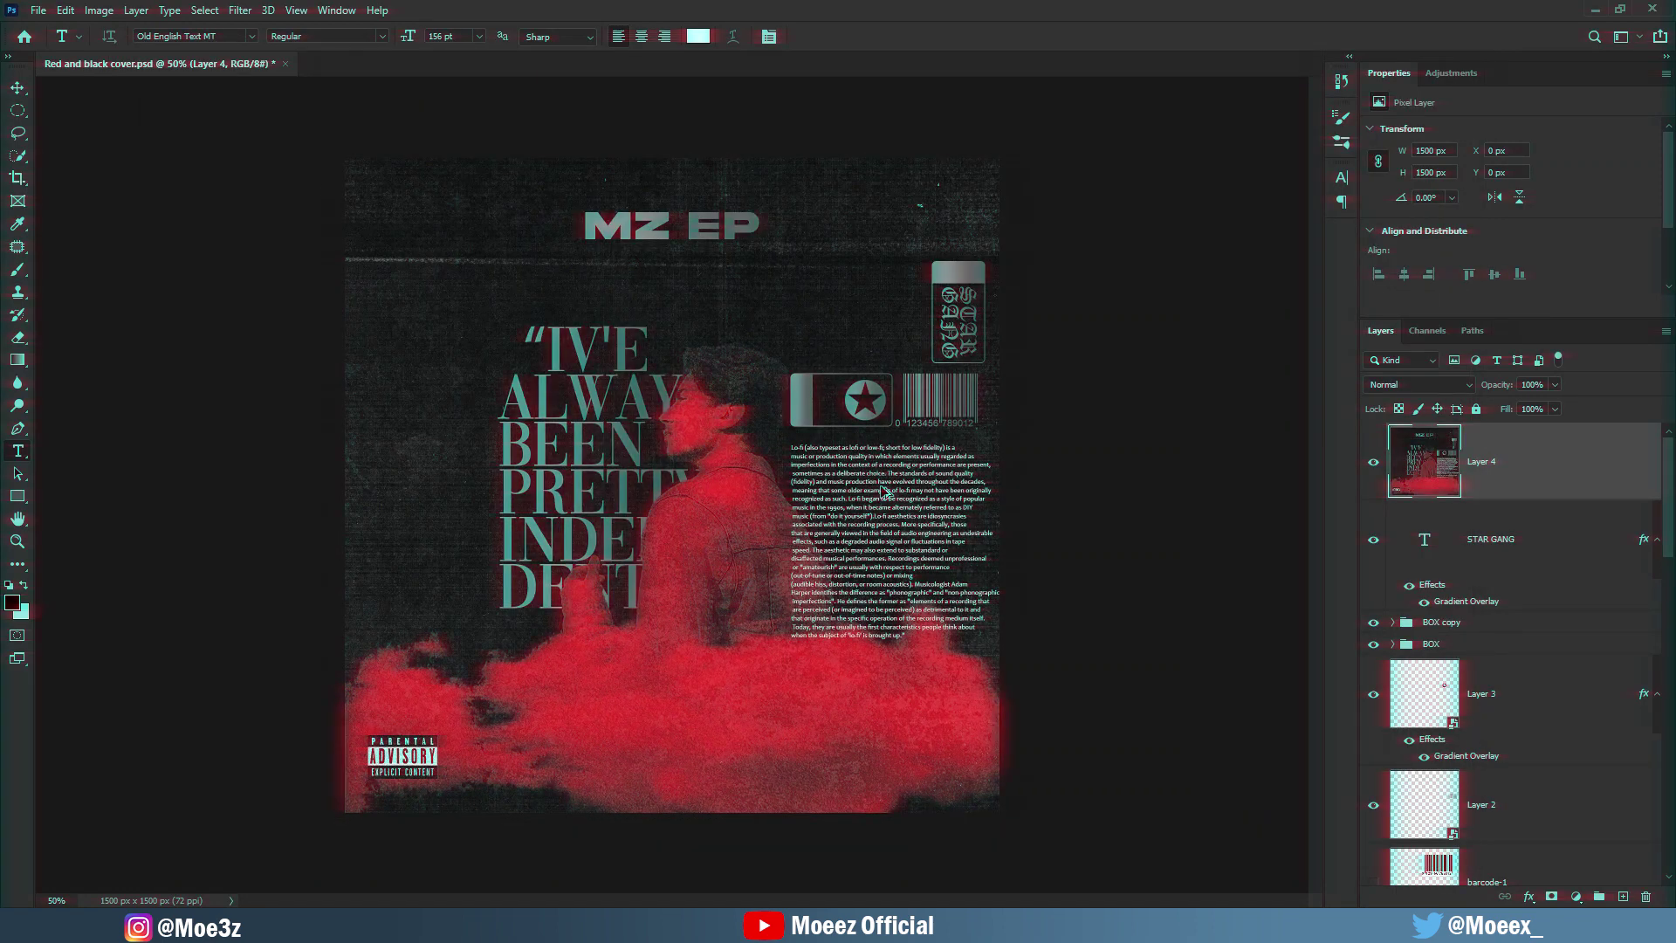